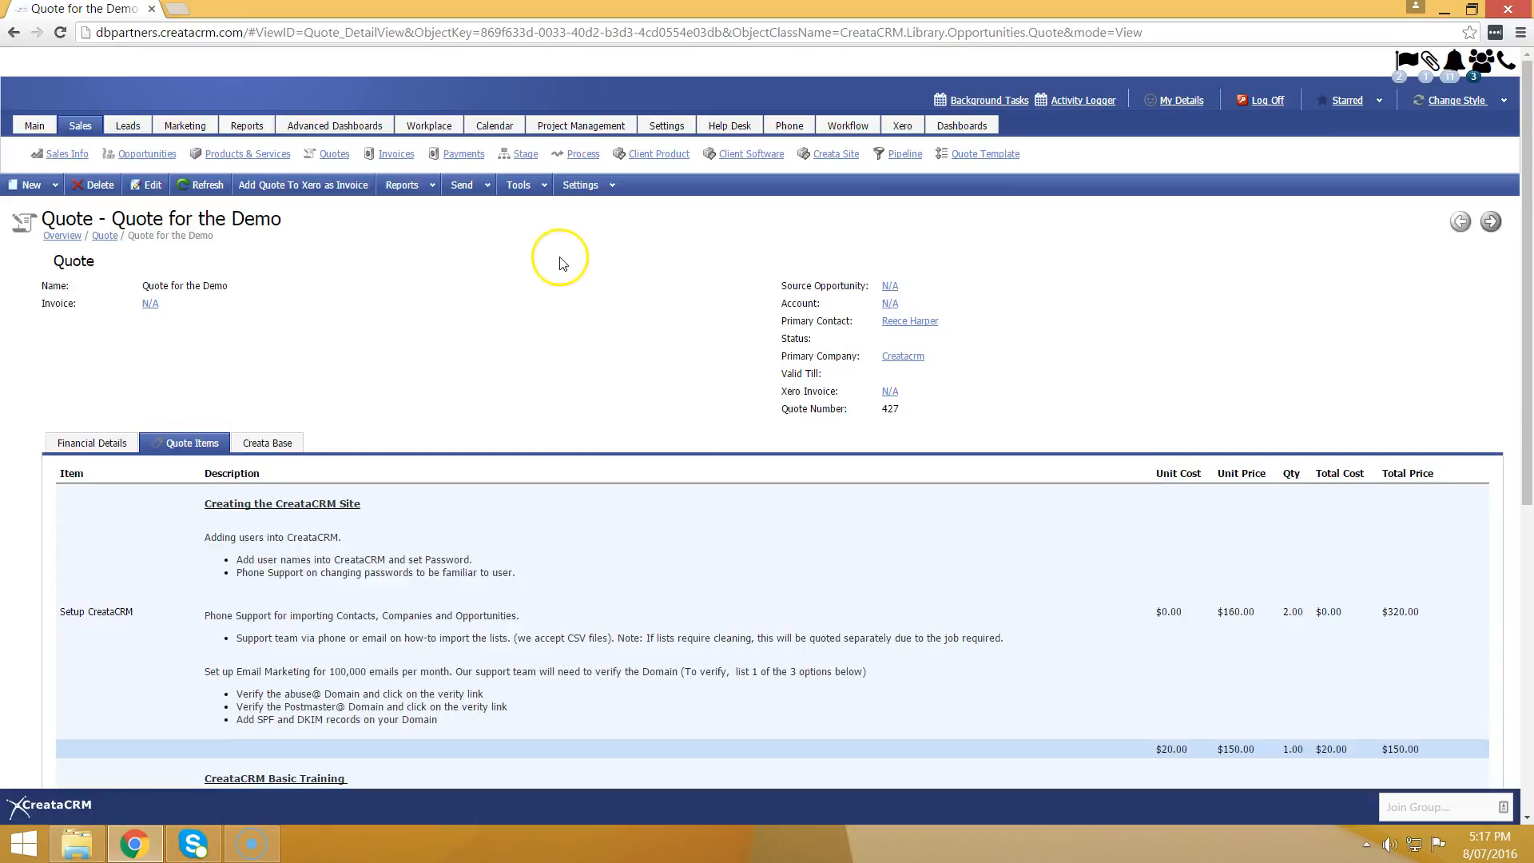
Export the Quote for the Demo quote to a project, keeping its name, and save and close the new project record.
click(527, 183)
mouse_move(547, 223)
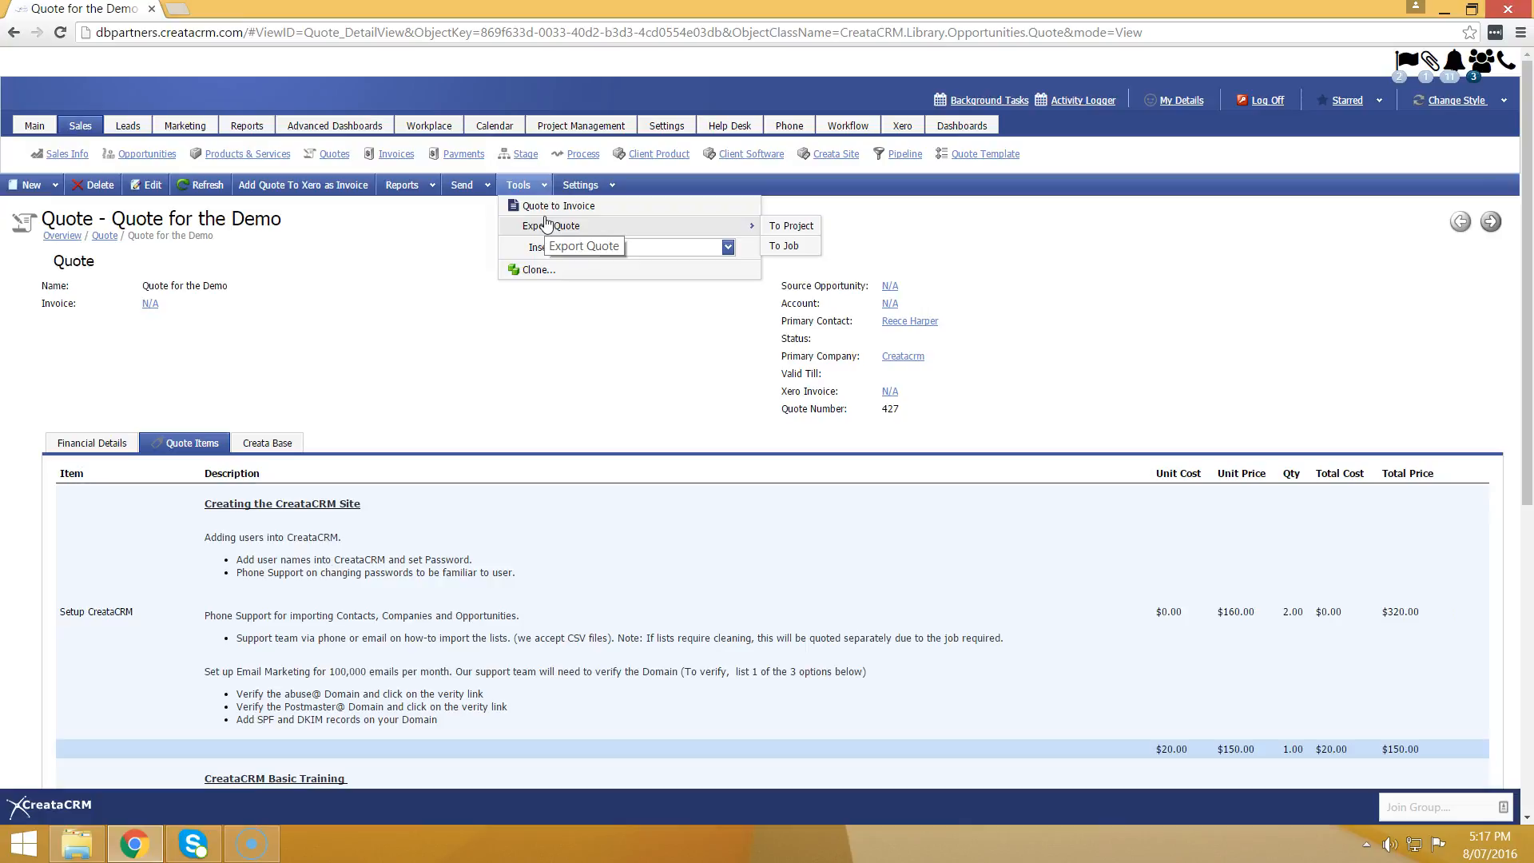
click(565, 228)
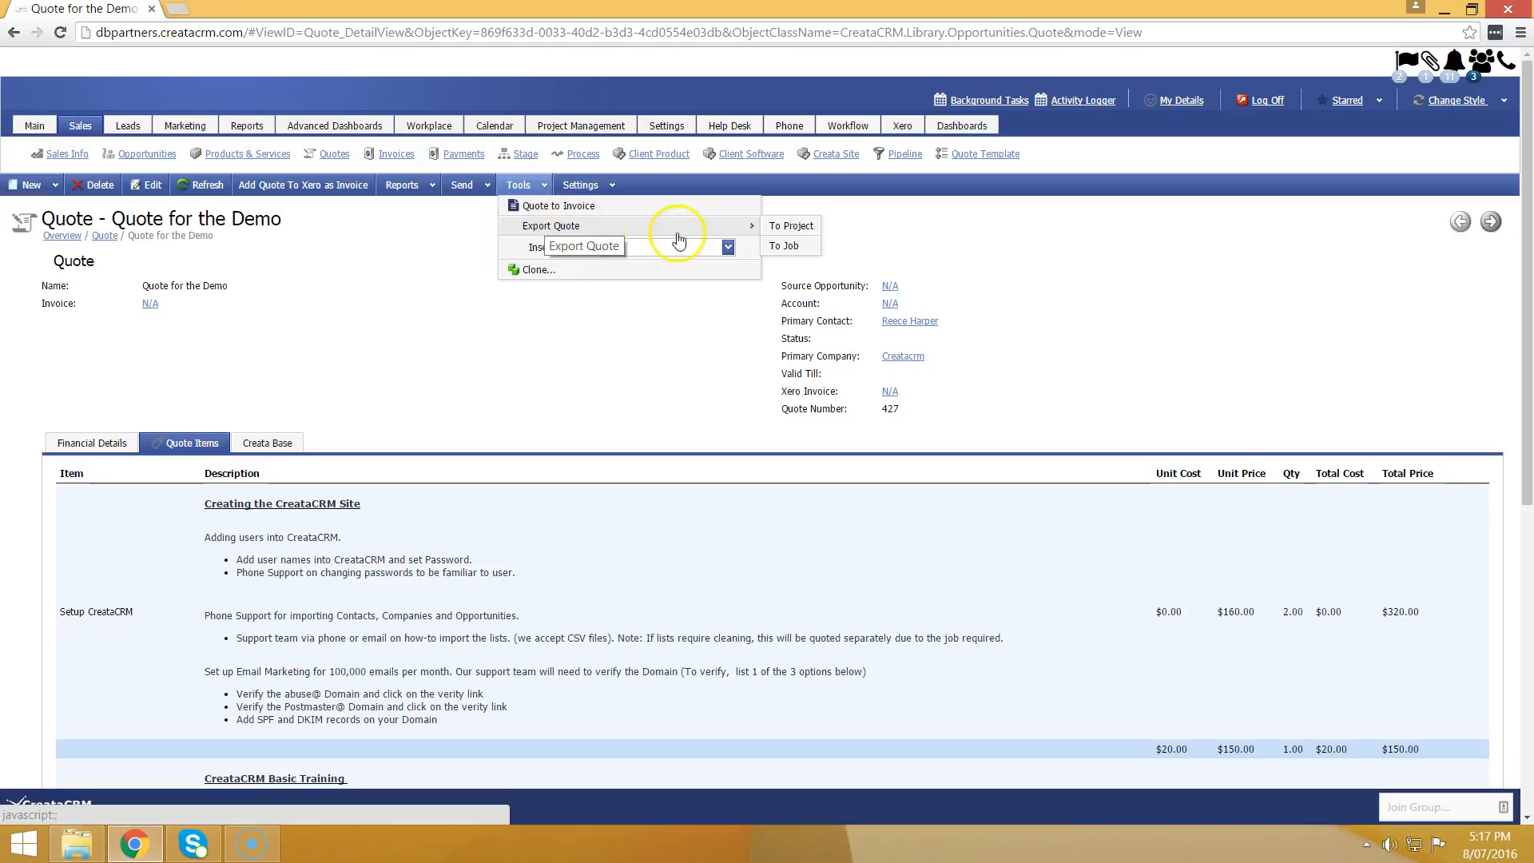
click(780, 230)
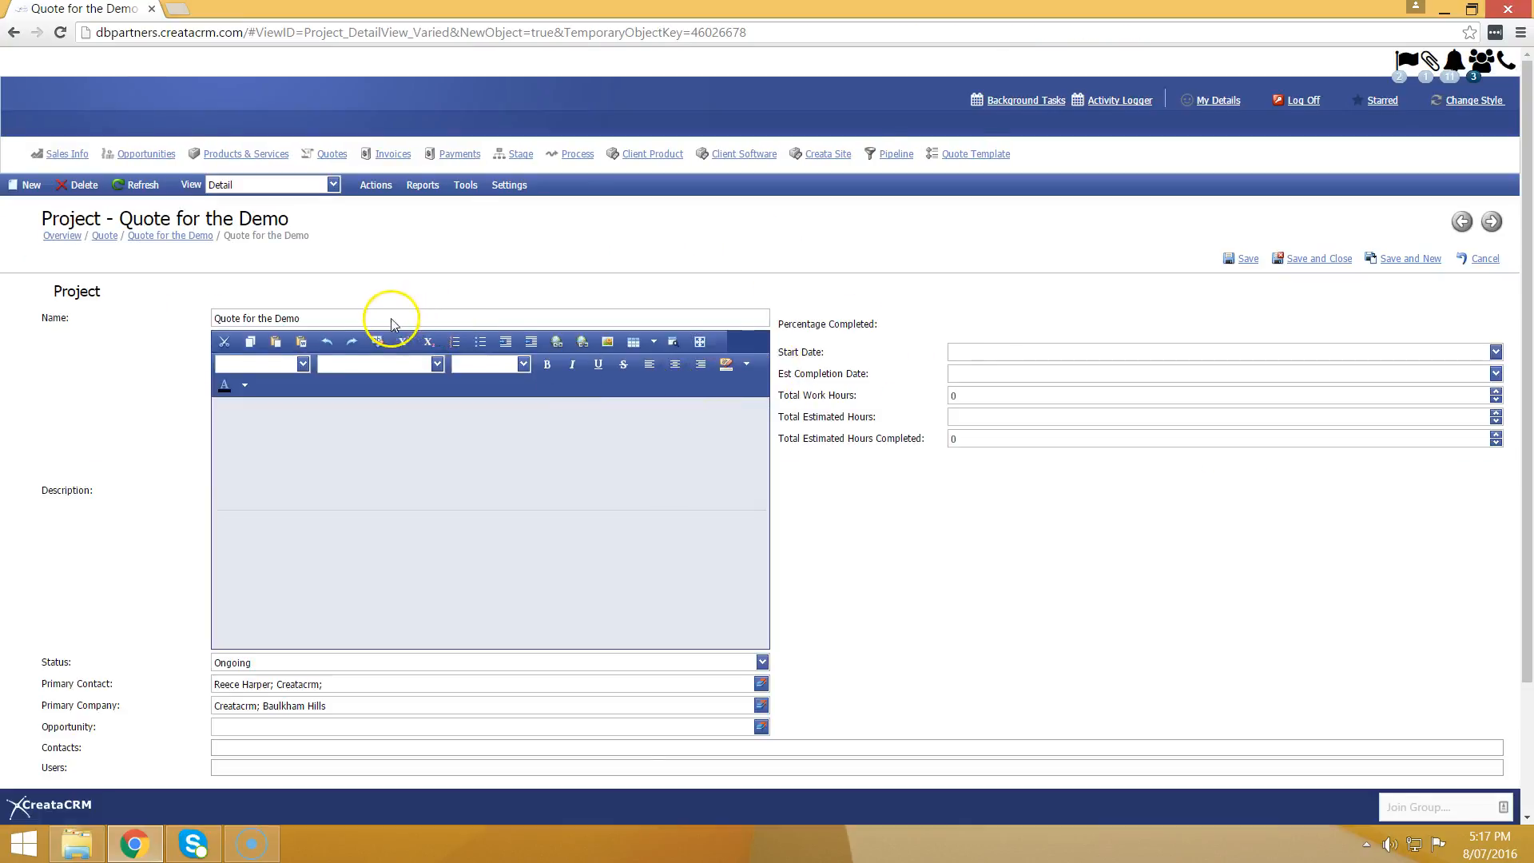
triple_click(320, 322)
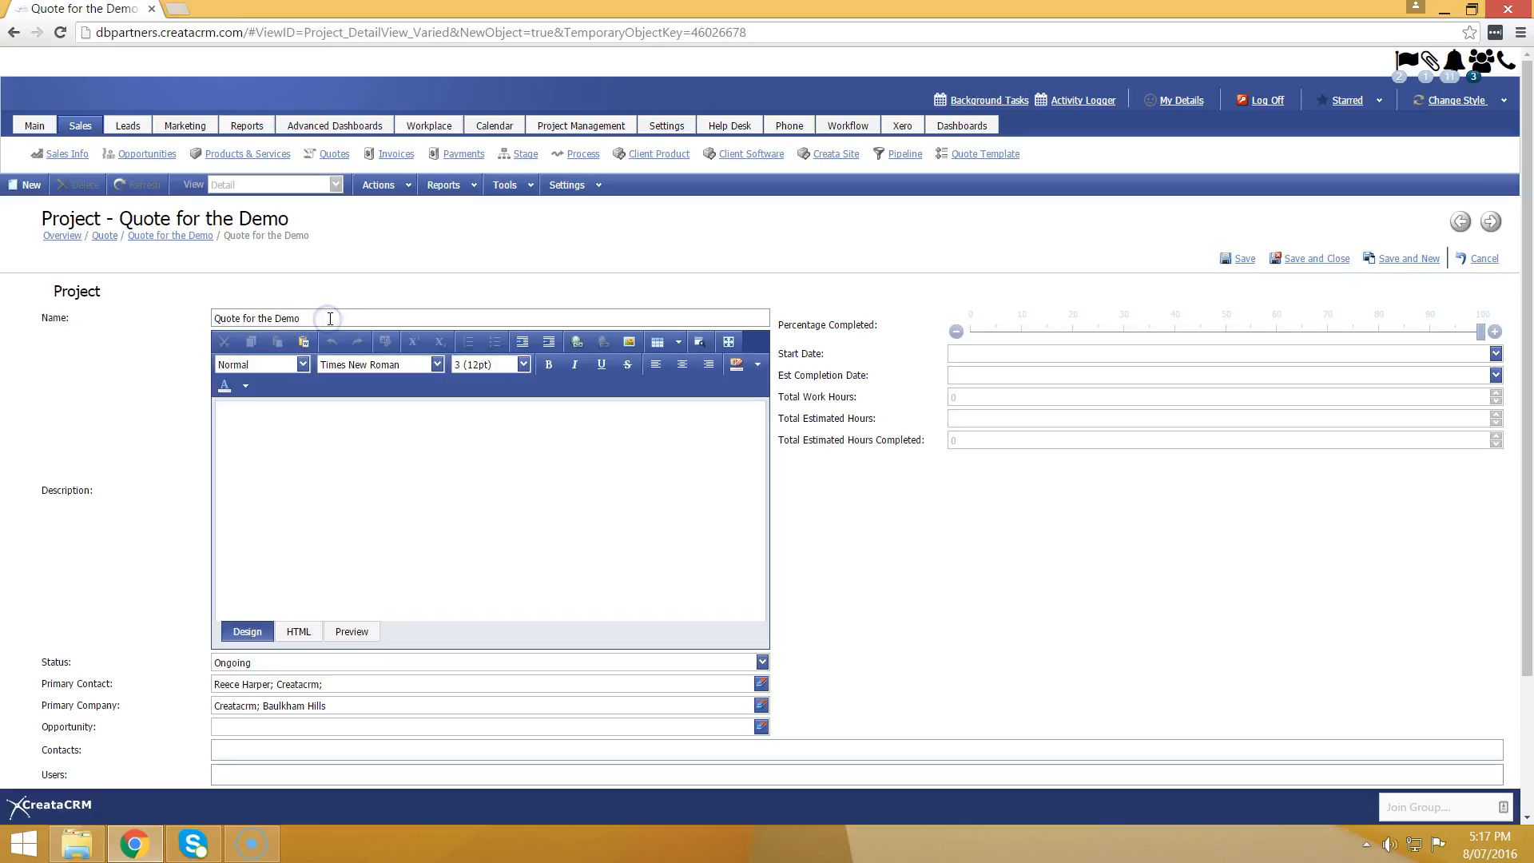
scroll(369, 332, down, 1)
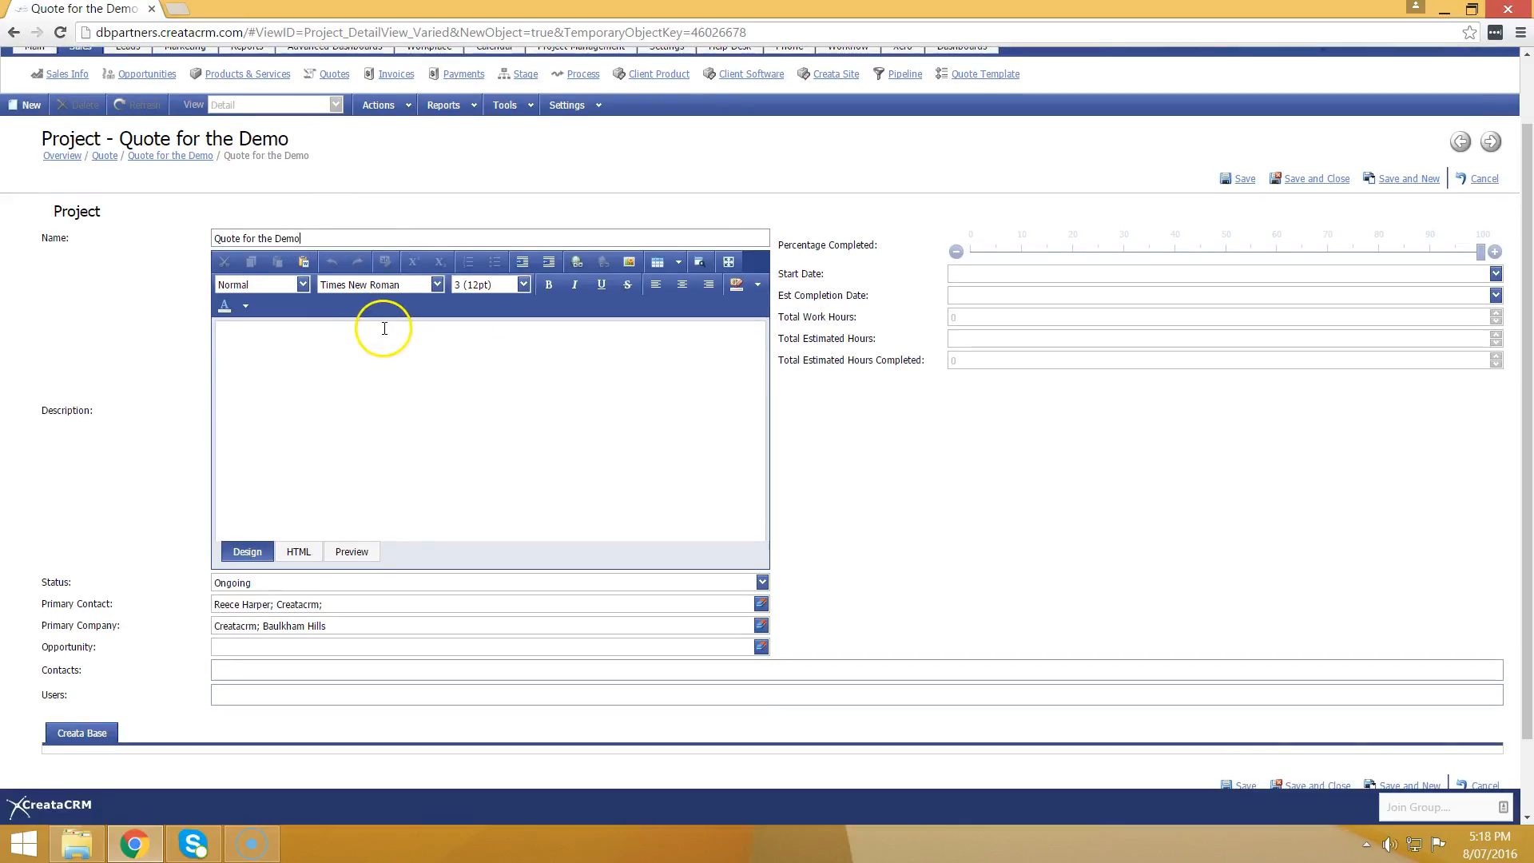
scroll(376, 552, up, 1)
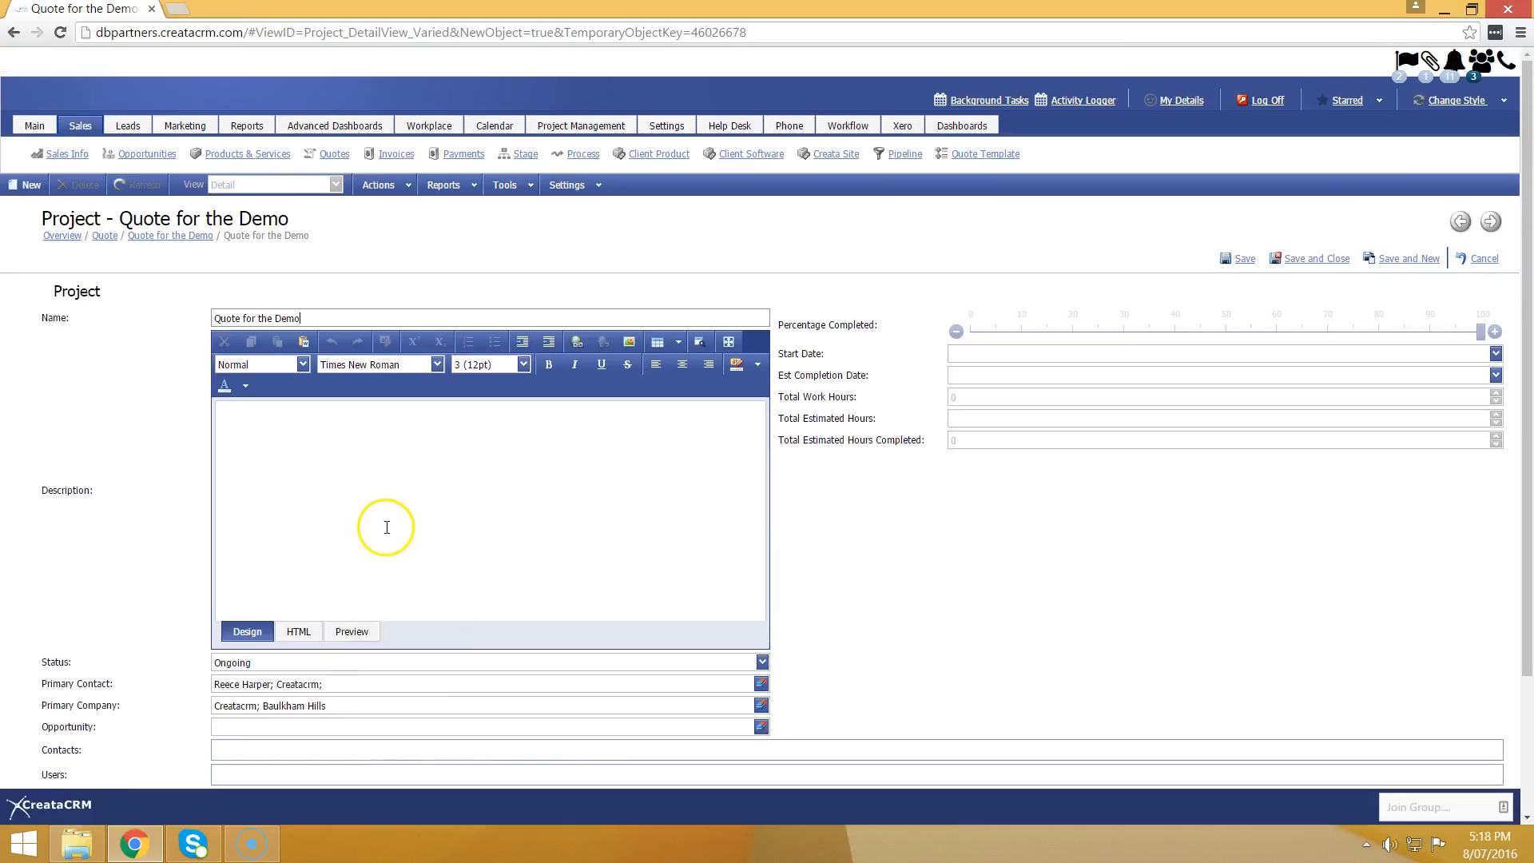
click(1318, 259)
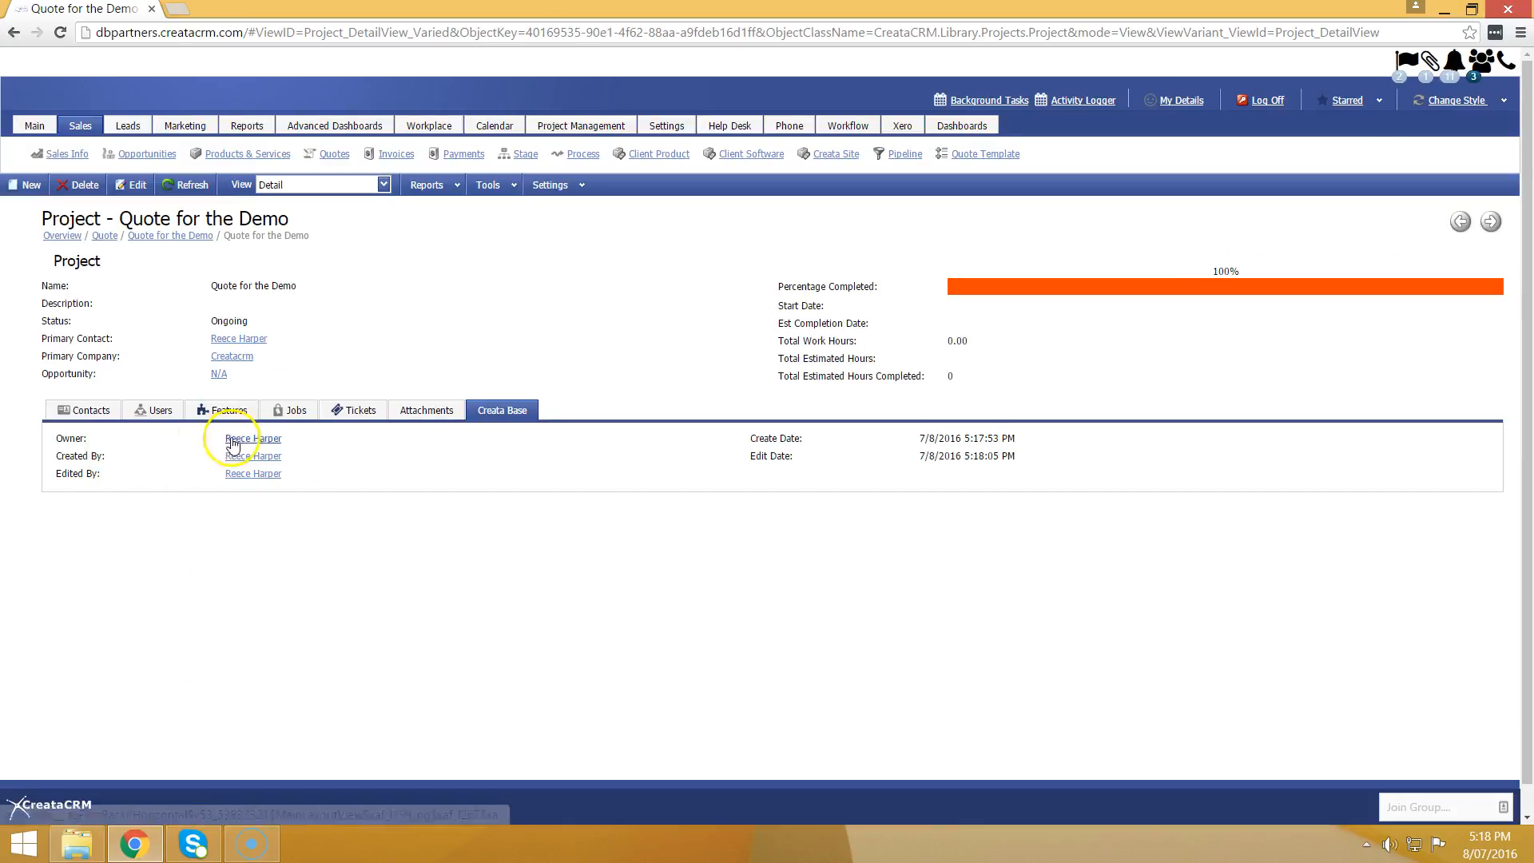
Review the jobs in the Quote for the Demo project and switch the project to the Gantt view.
click(300, 410)
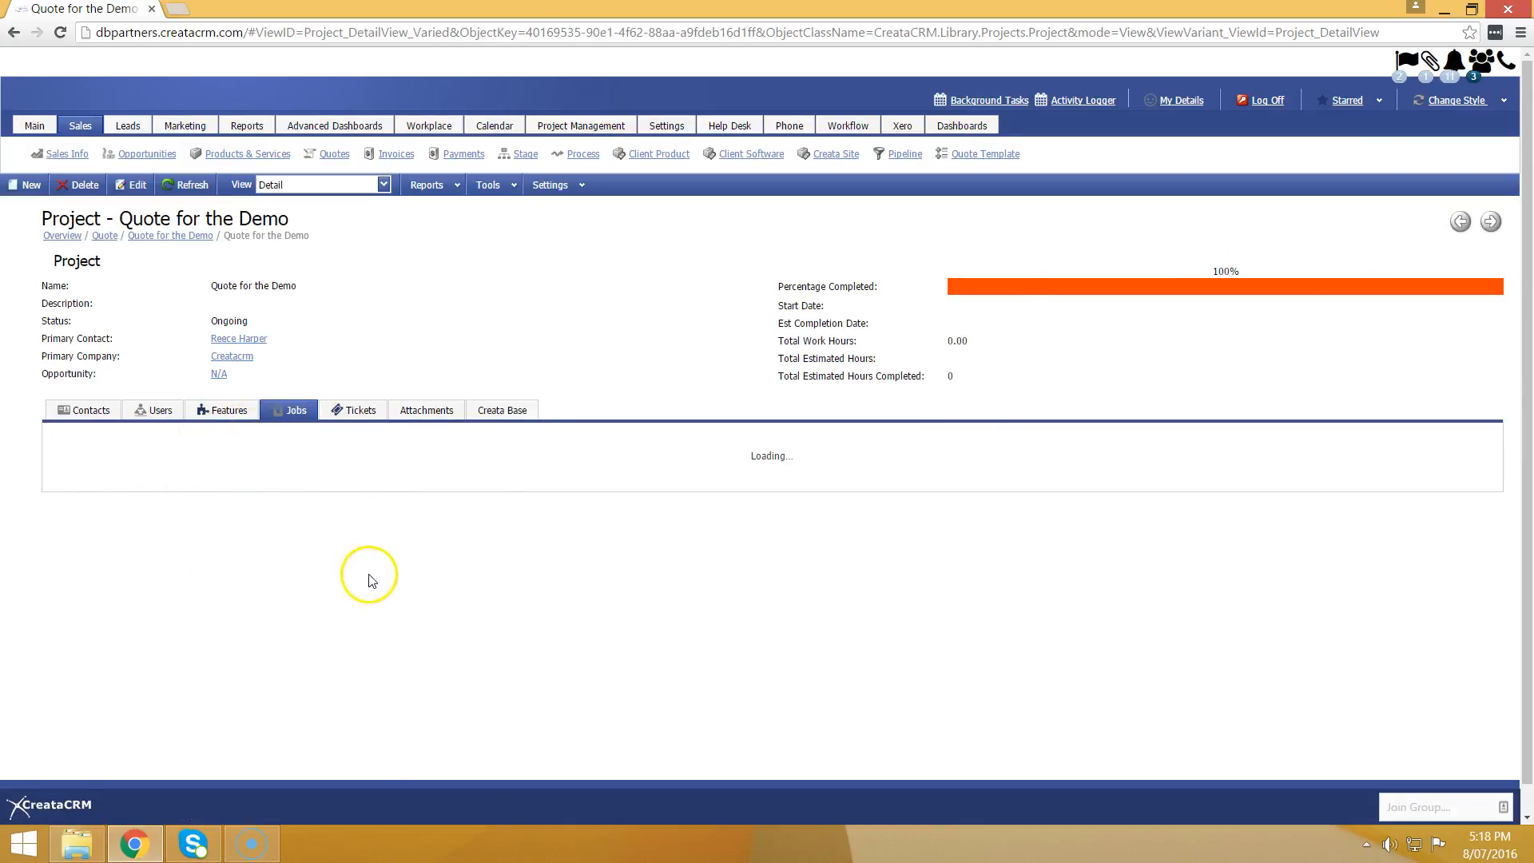
scroll(267, 589, down, 1)
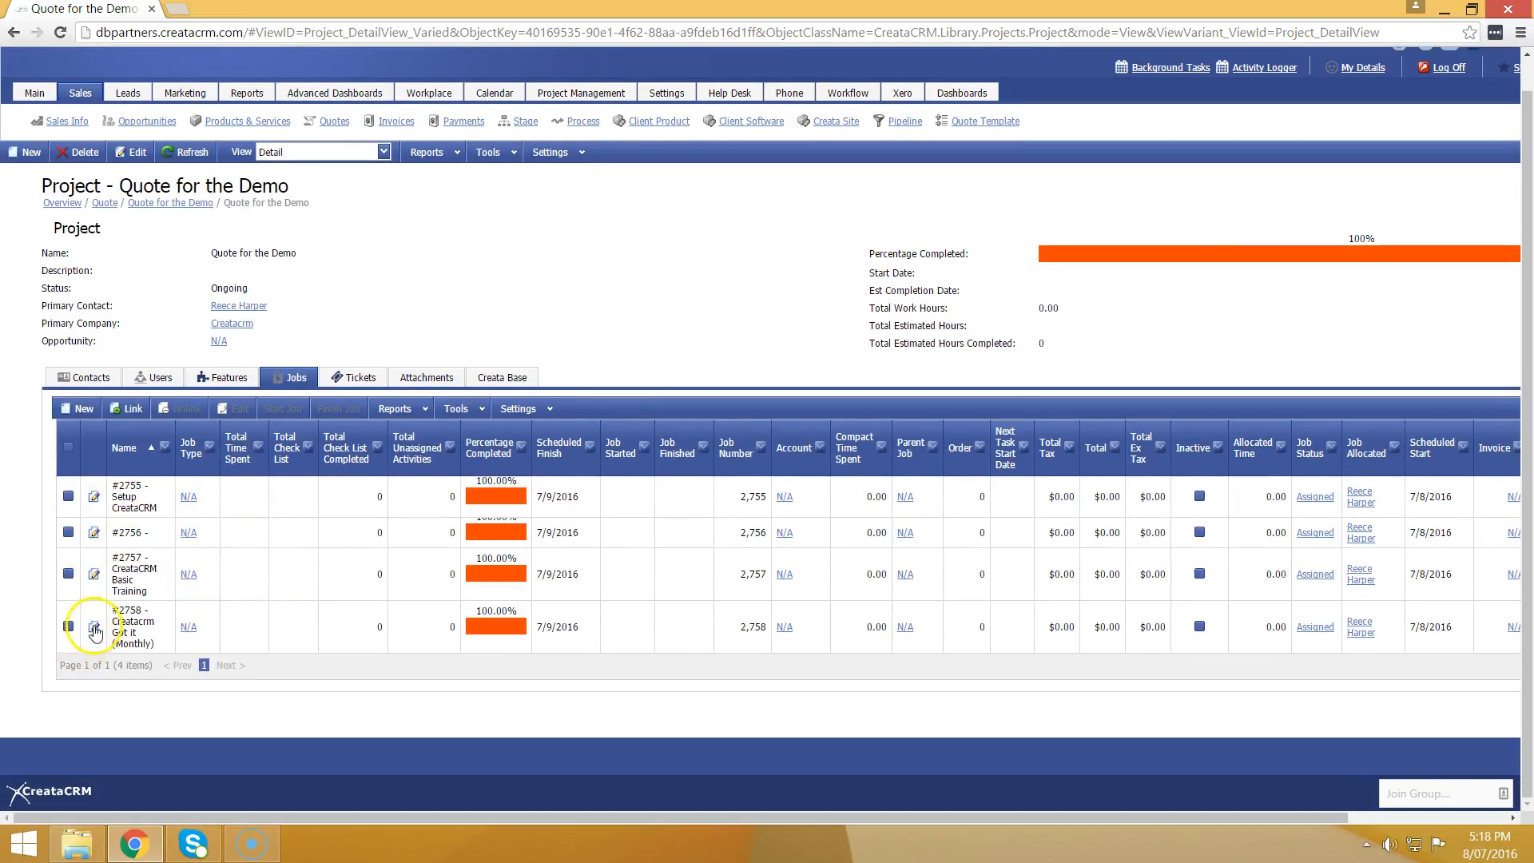
scroll(93, 632, up, 1)
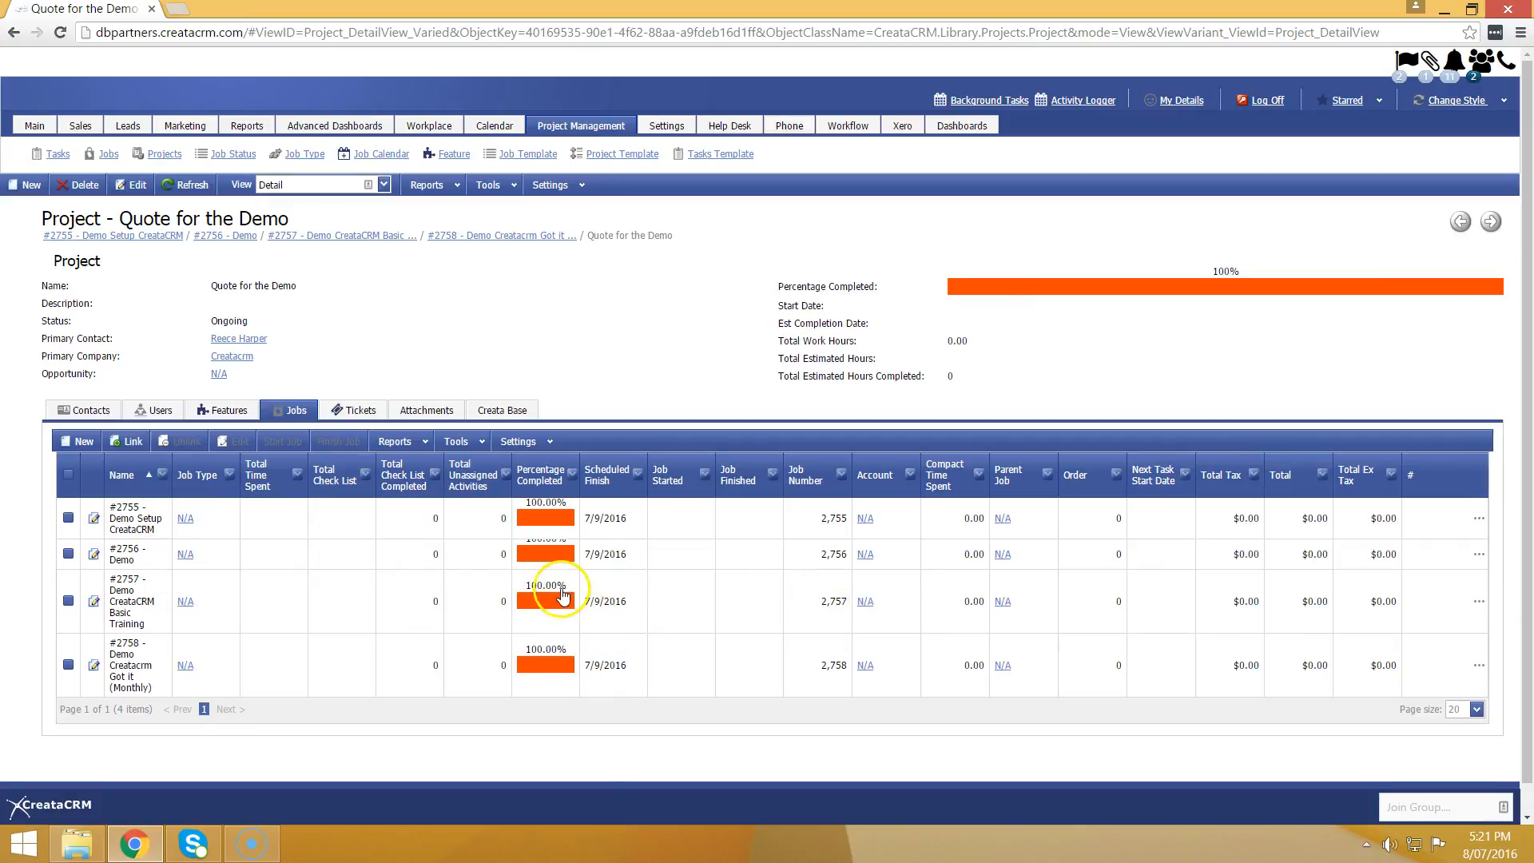
click(384, 186)
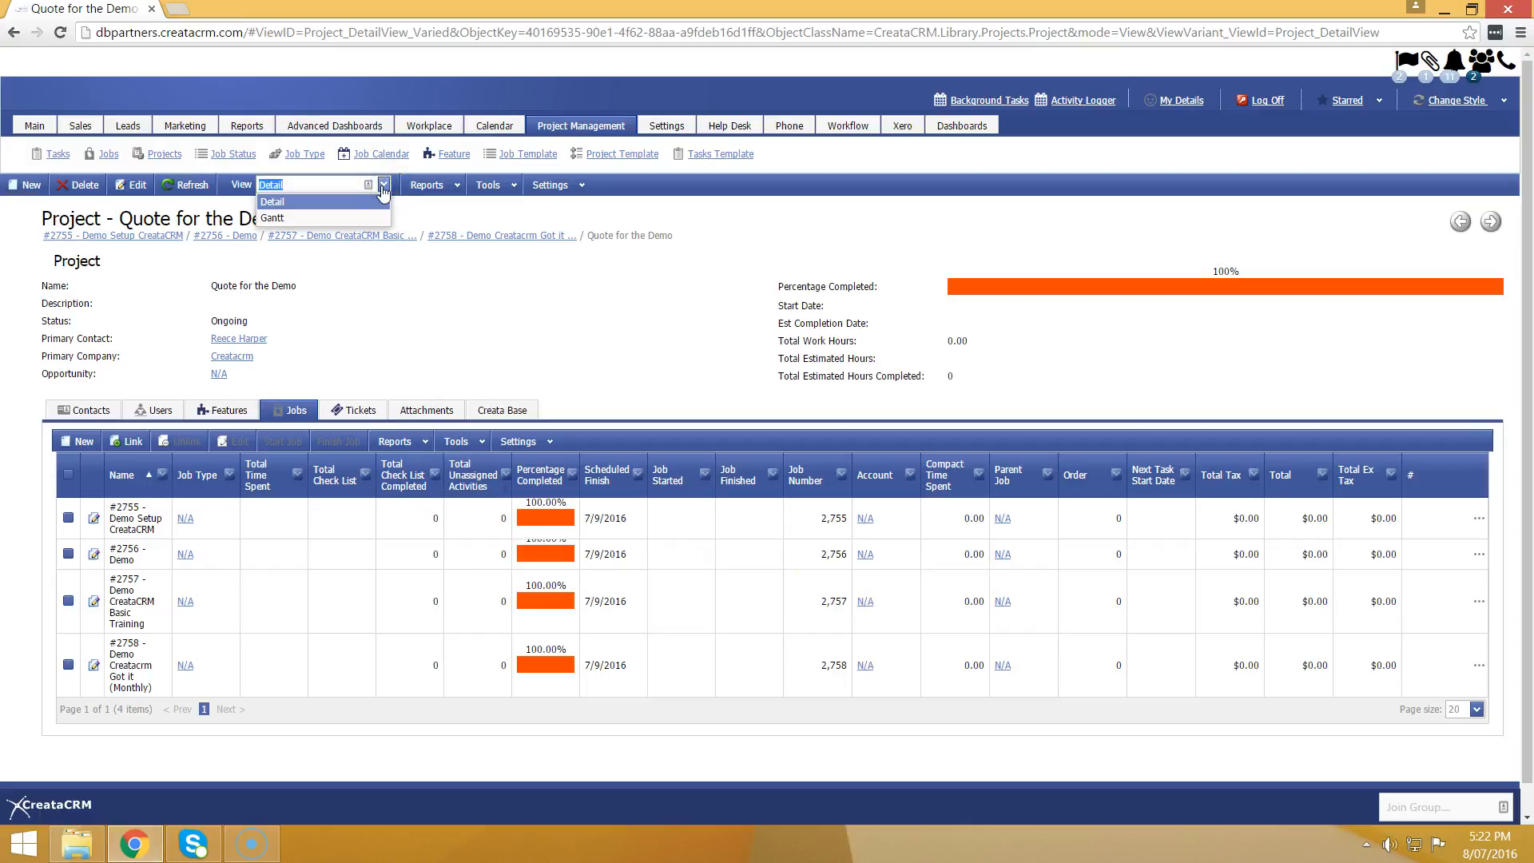
click(343, 216)
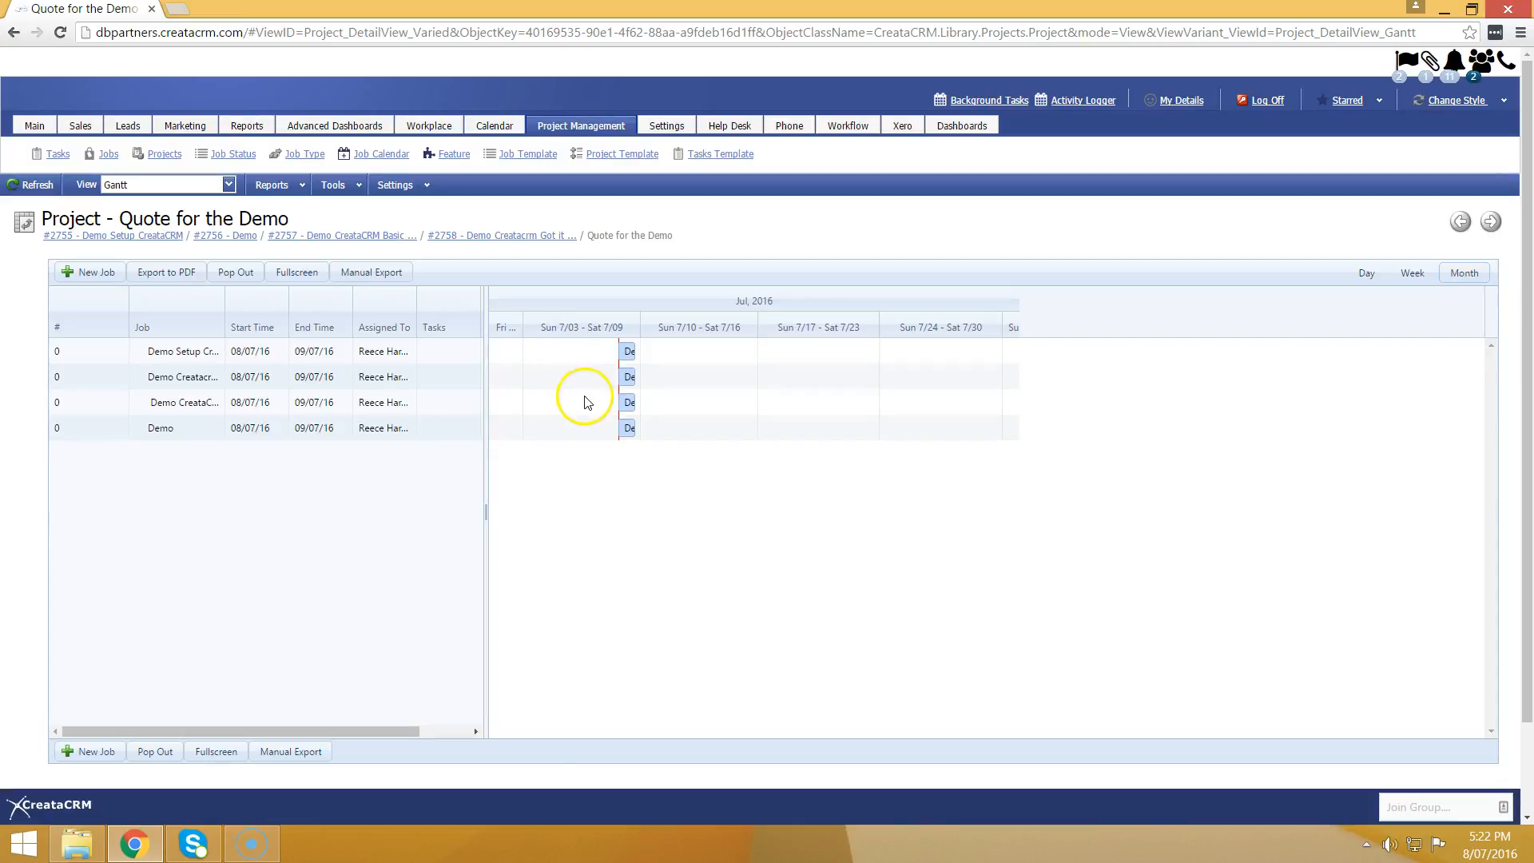
Reschedule the Demo Setup CreataCRM job in the Gantt chart to run from 18/07/16 to 21/07/16, using the week scale.
click(635, 370)
drag(635, 345, 713, 358)
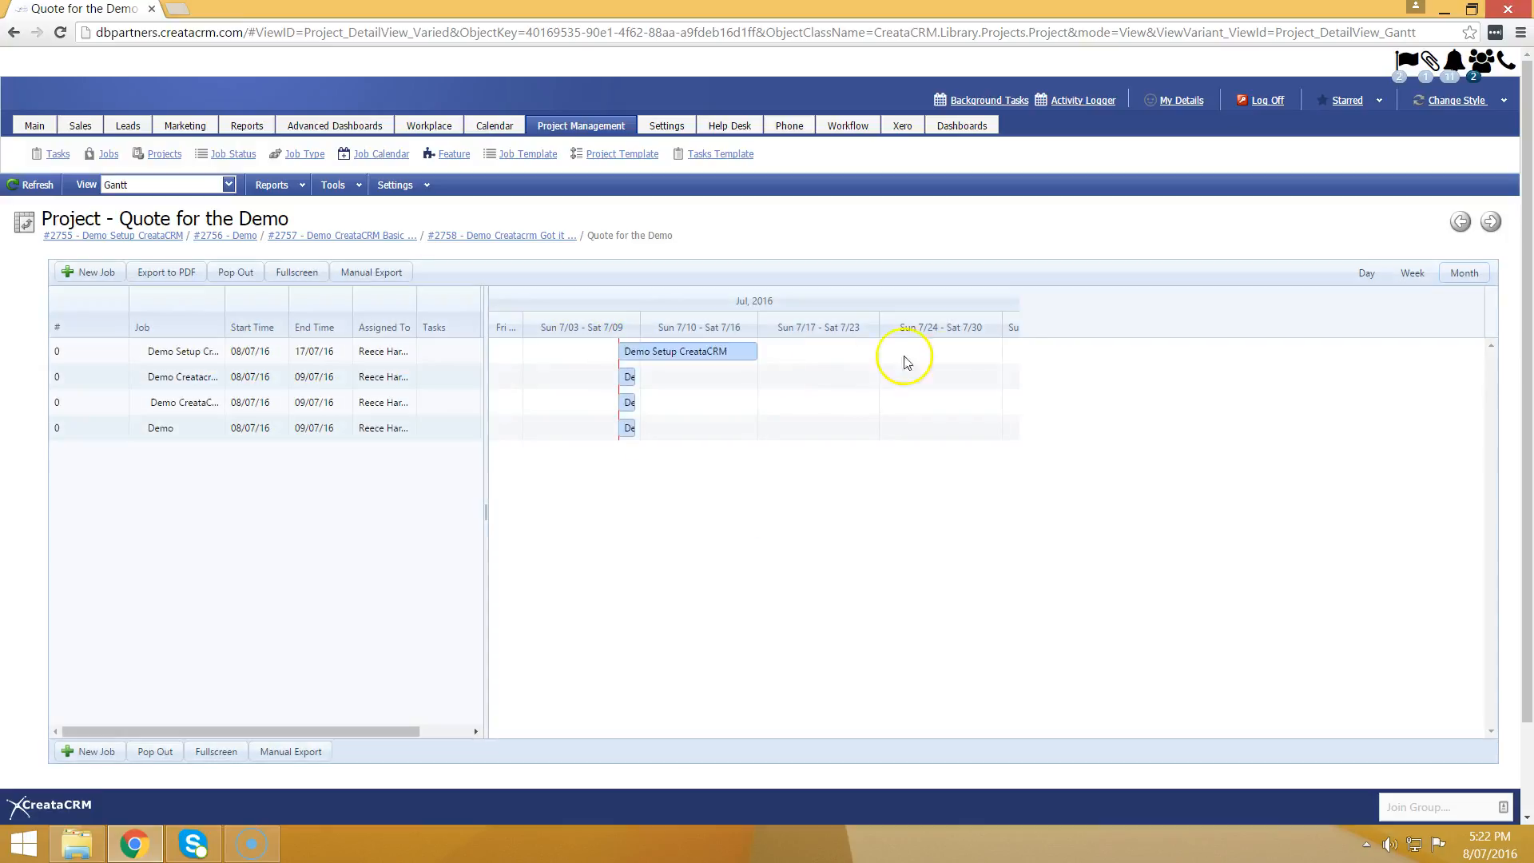
click(1423, 274)
drag(897, 731, 1282, 730)
drag(655, 350, 1445, 376)
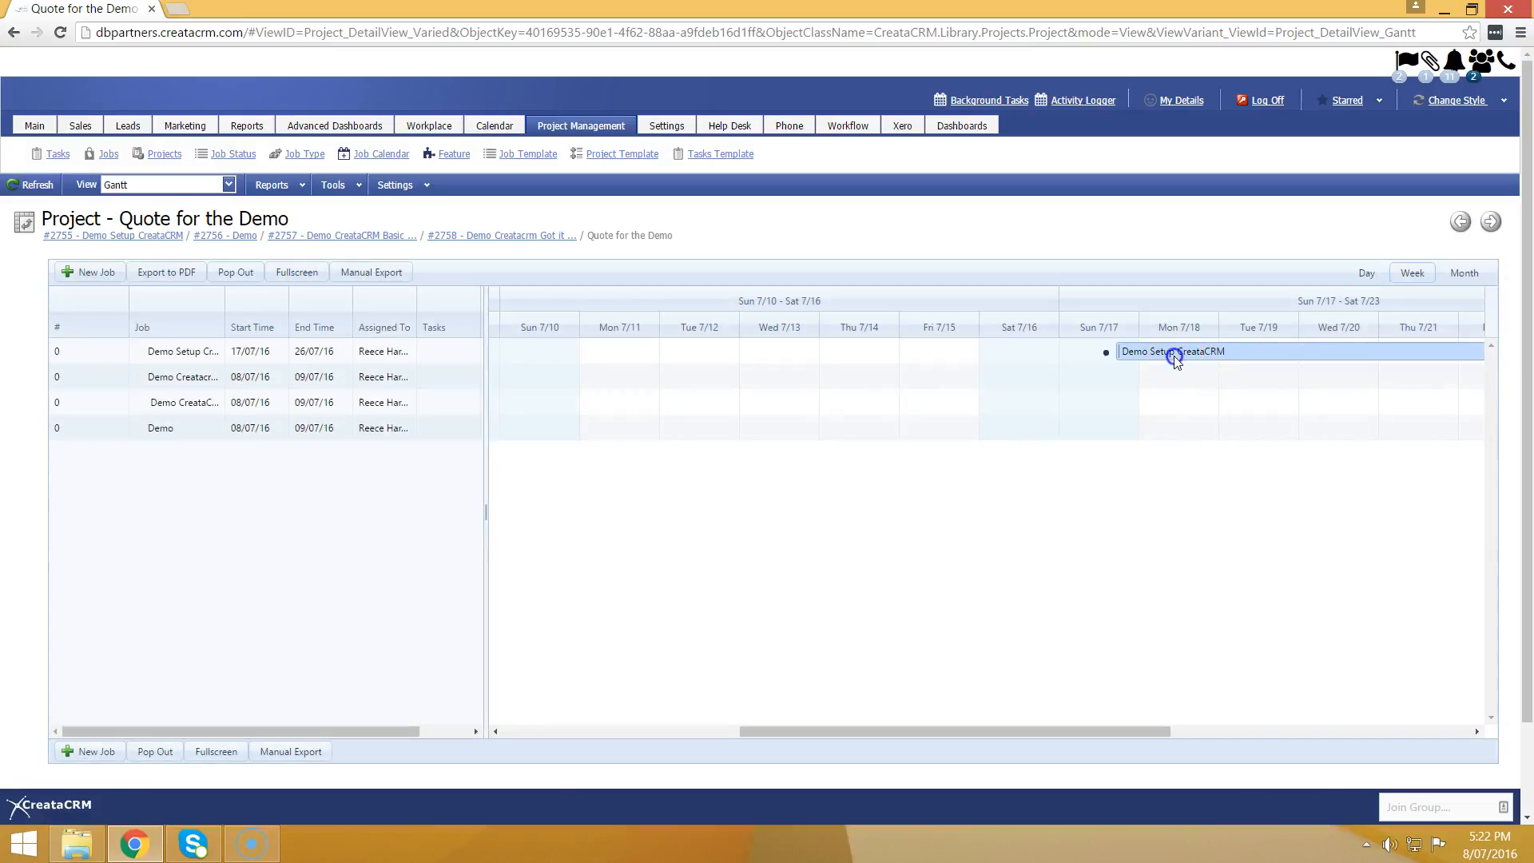
drag(1221, 353, 1221, 357)
drag(1009, 729, 1234, 730)
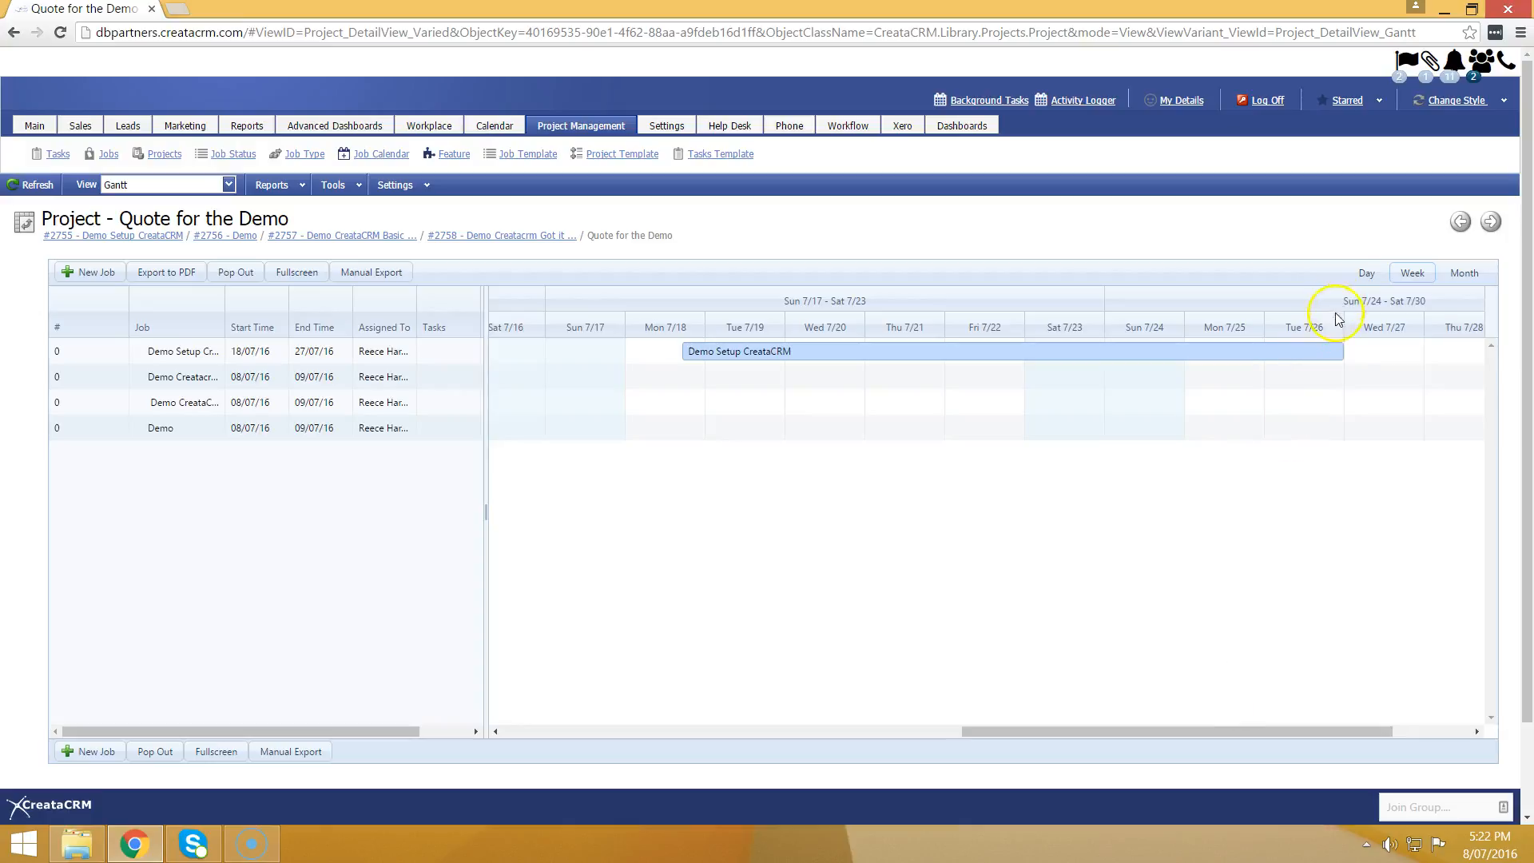
drag(1343, 350, 839, 346)
Move the Demo Creatacrm Got it (Monthly) job to 20/07/16–21/07/16 and link it as the successor of Demo Setup CreataCRM.
drag(1048, 732, 731, 726)
drag(843, 381, 1439, 392)
drag(1005, 735, 1388, 746)
drag(868, 378, 1287, 396)
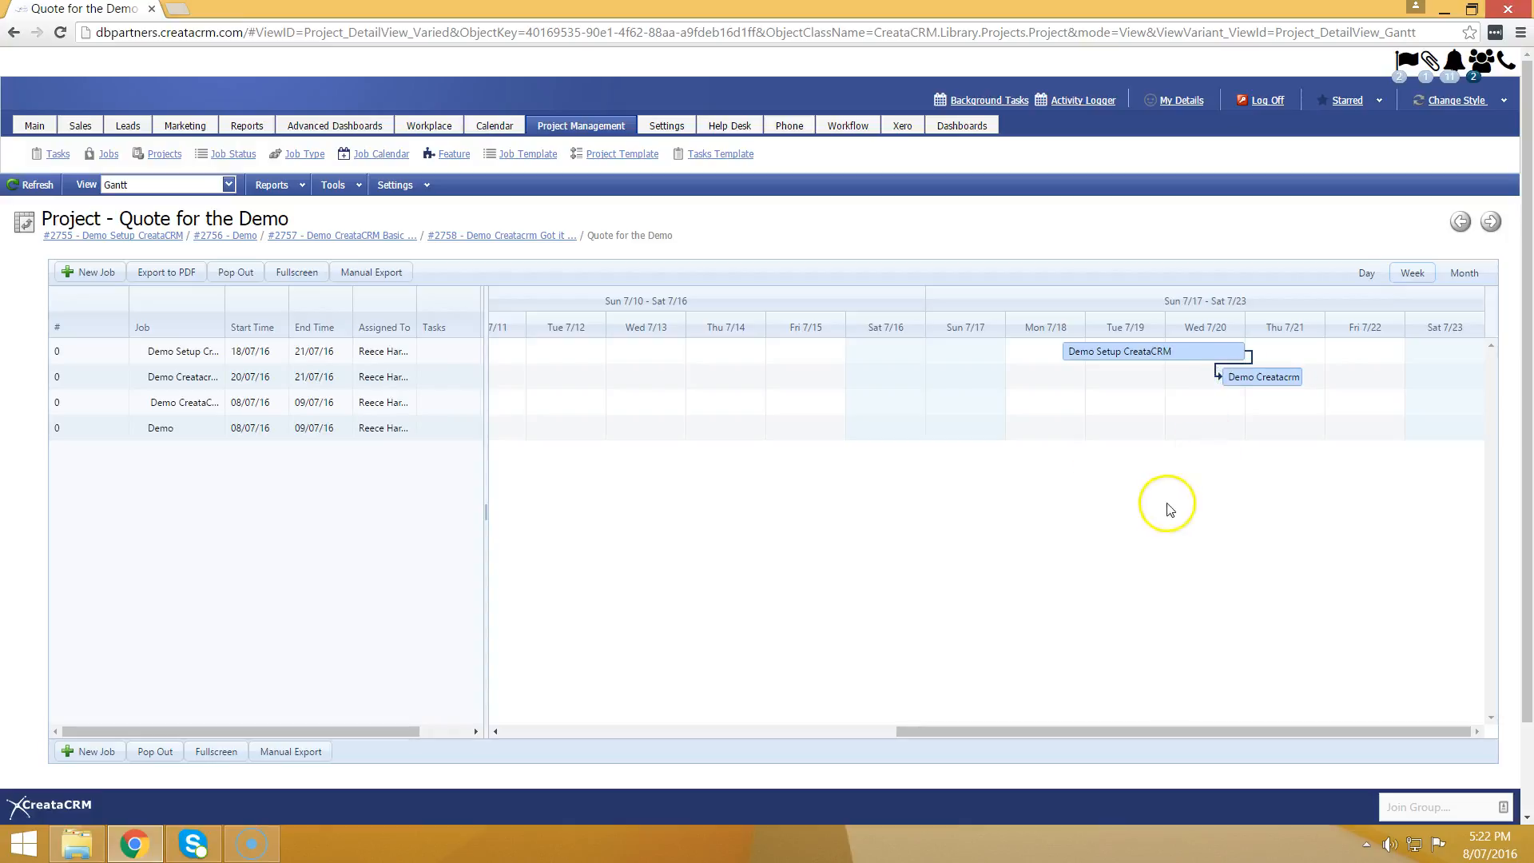
Move the Demo CreataCRM Basic Training job to 14/07/16–15/07/16 and widen the Job column to fit the full job names.
drag(983, 731, 637, 708)
drag(902, 406, 1379, 405)
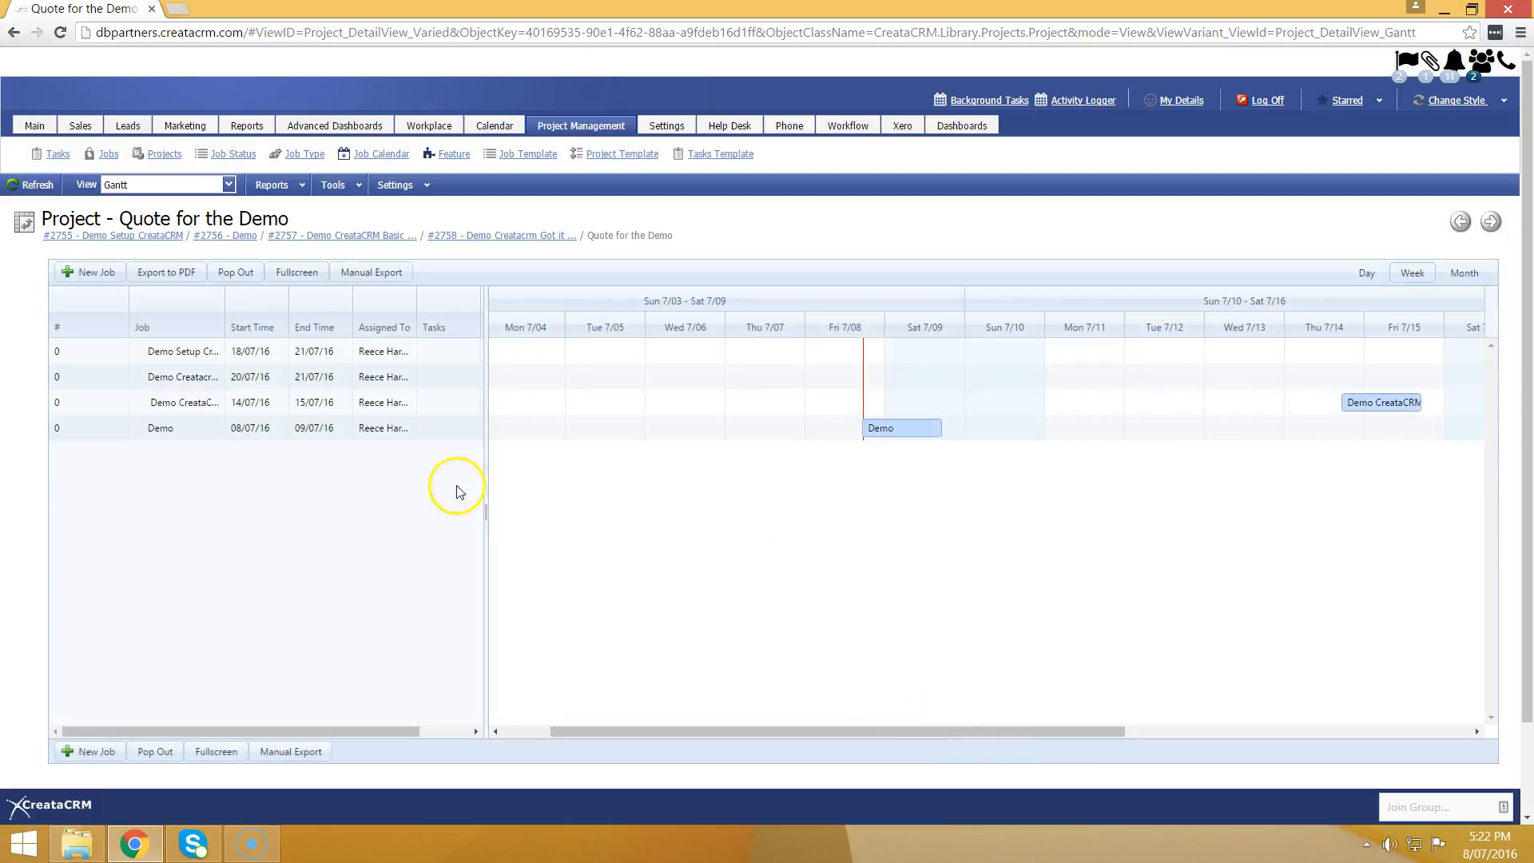
drag(225, 306, 364, 308)
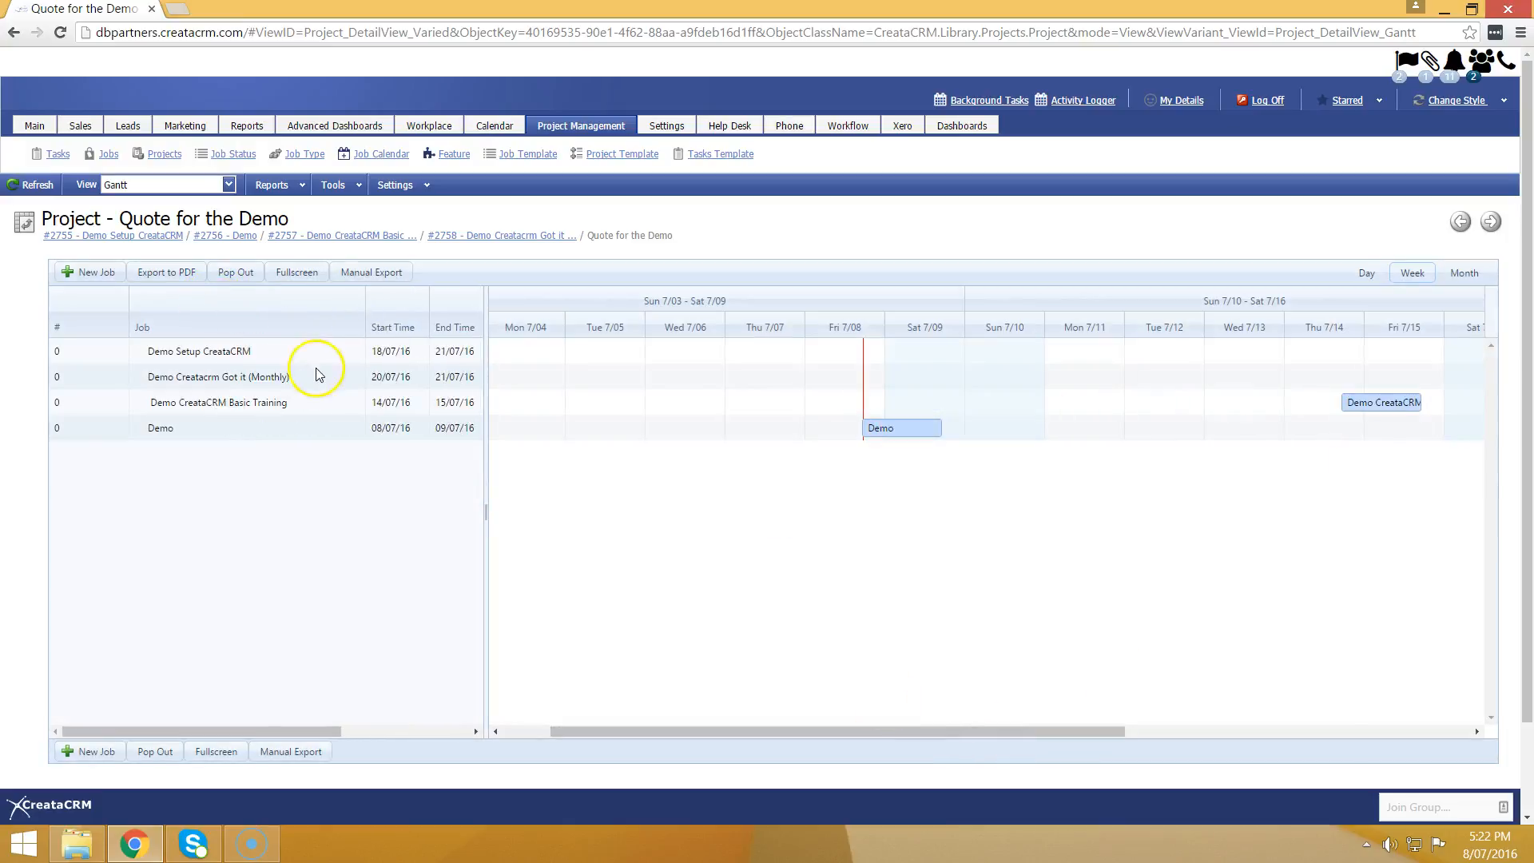
click(246, 405)
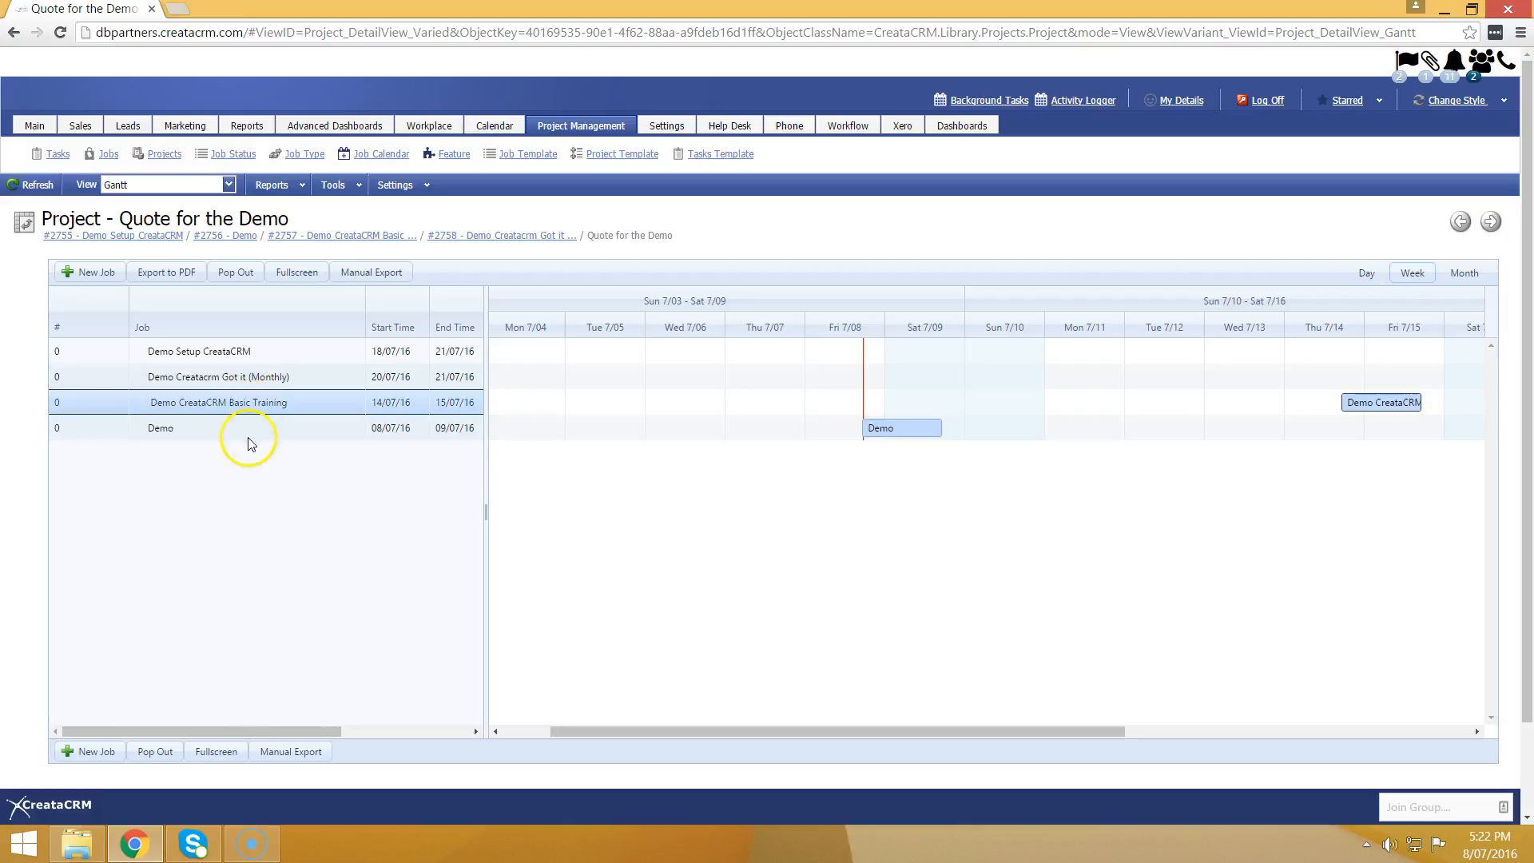
click(195, 428)
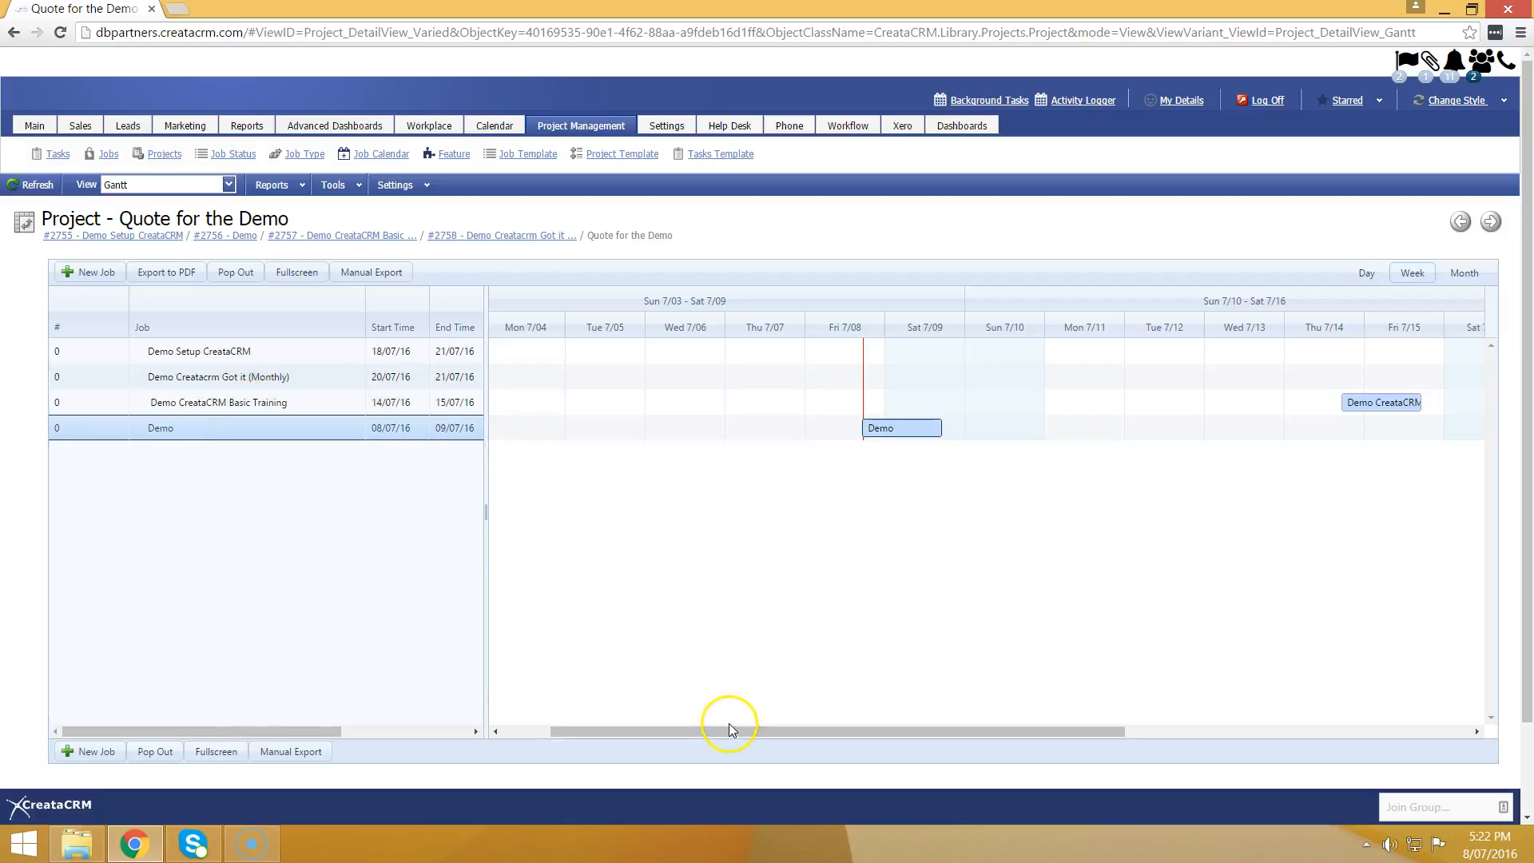
click(277, 401)
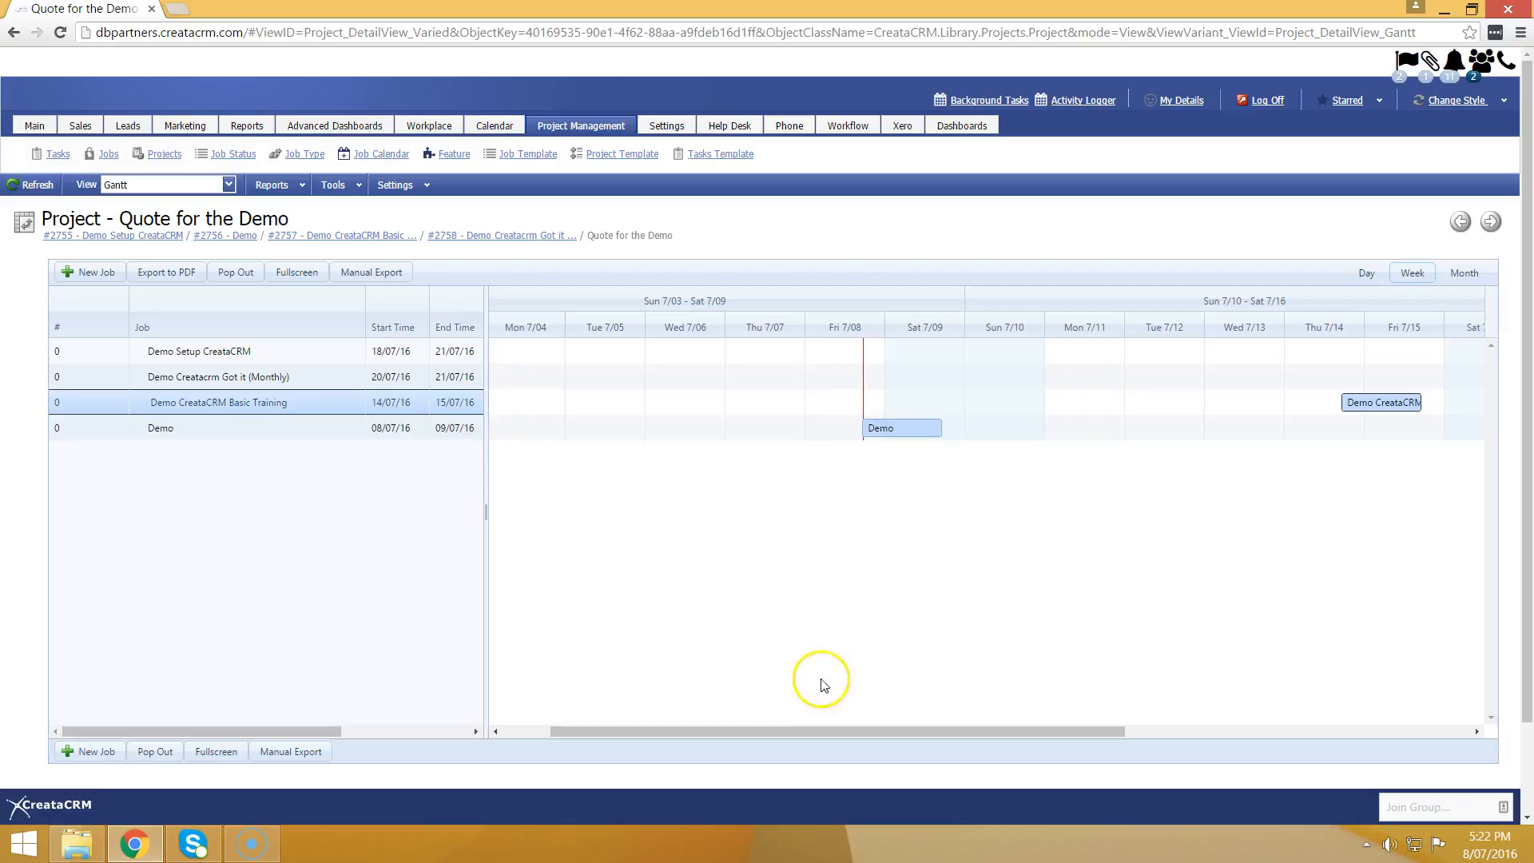
Move the Demo job to 21/07/16–22/07/16 and link it as the successor of Demo Creatacrm Got it (Monthly).
drag(804, 729, 1012, 758)
drag(540, 436, 1401, 456)
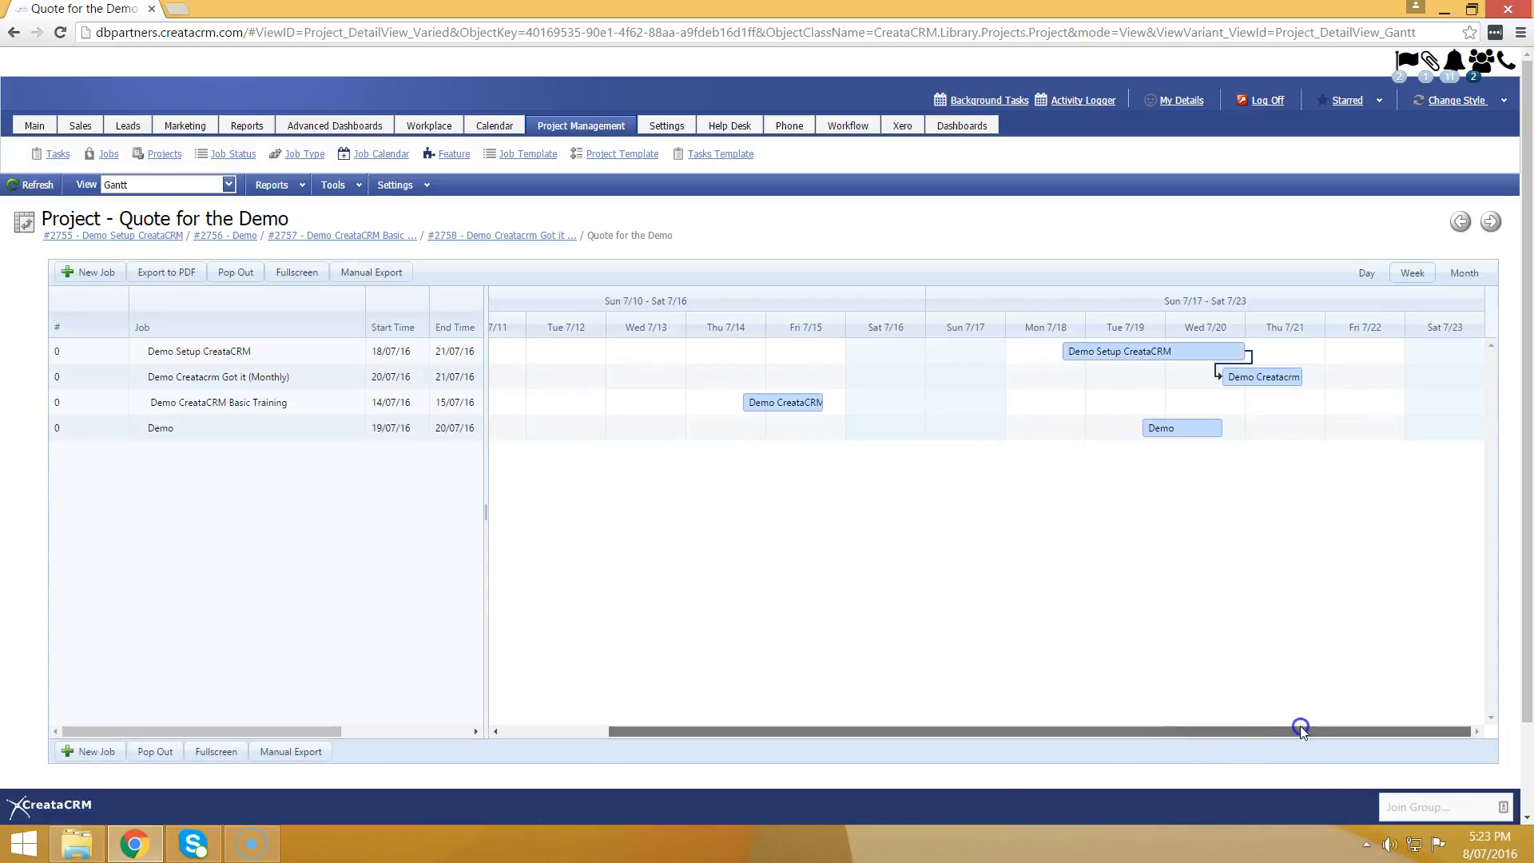
drag(1188, 430, 1341, 430)
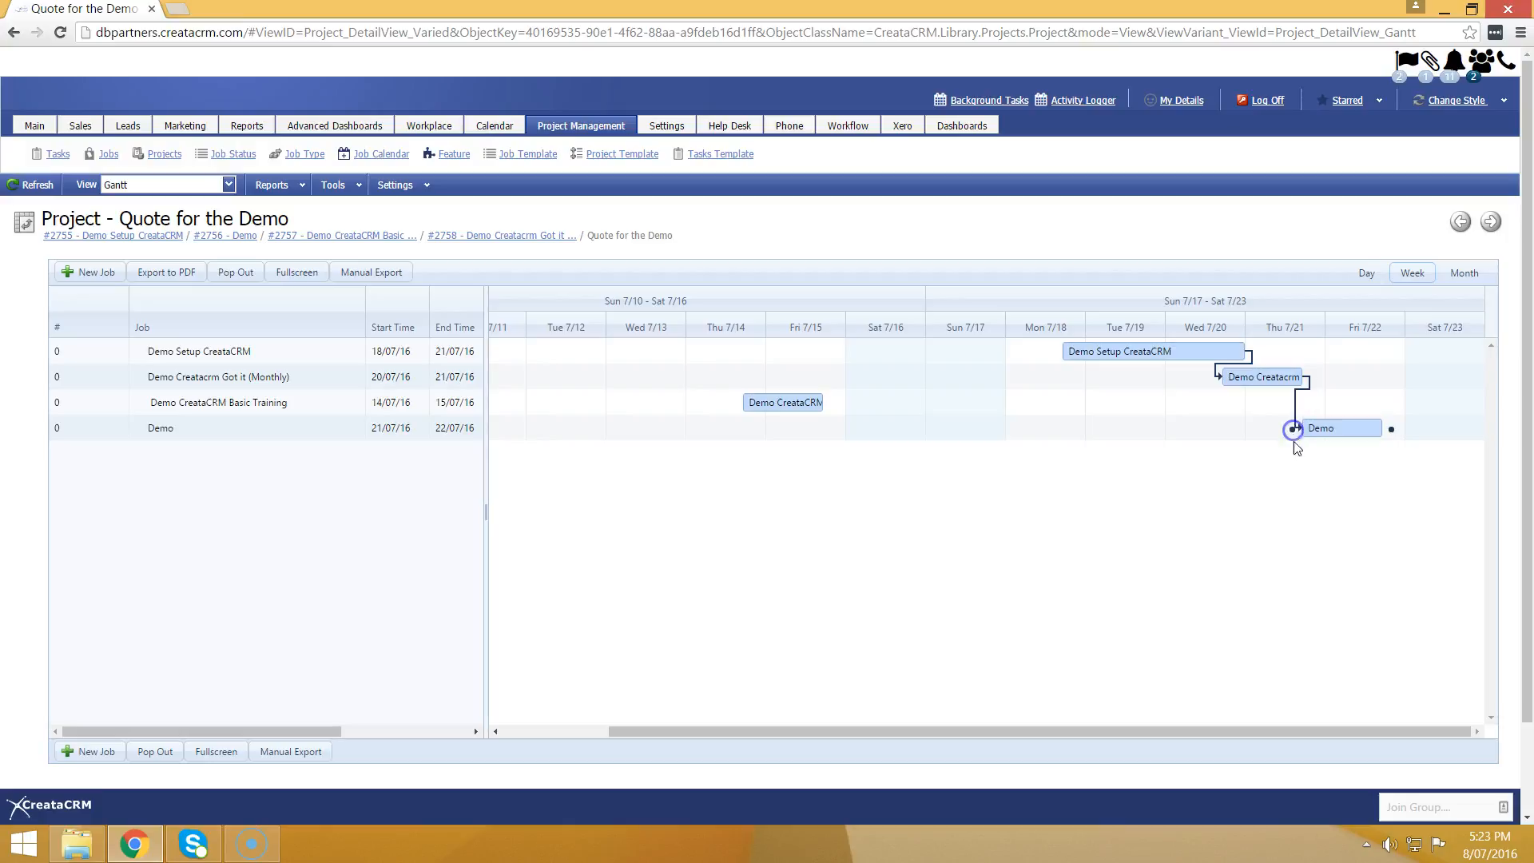
Move the Demo CreataCRM Basic Training job to 29/07/16–30/07/16 and link it as the successor of the Demo job.
drag(810, 417, 1466, 404)
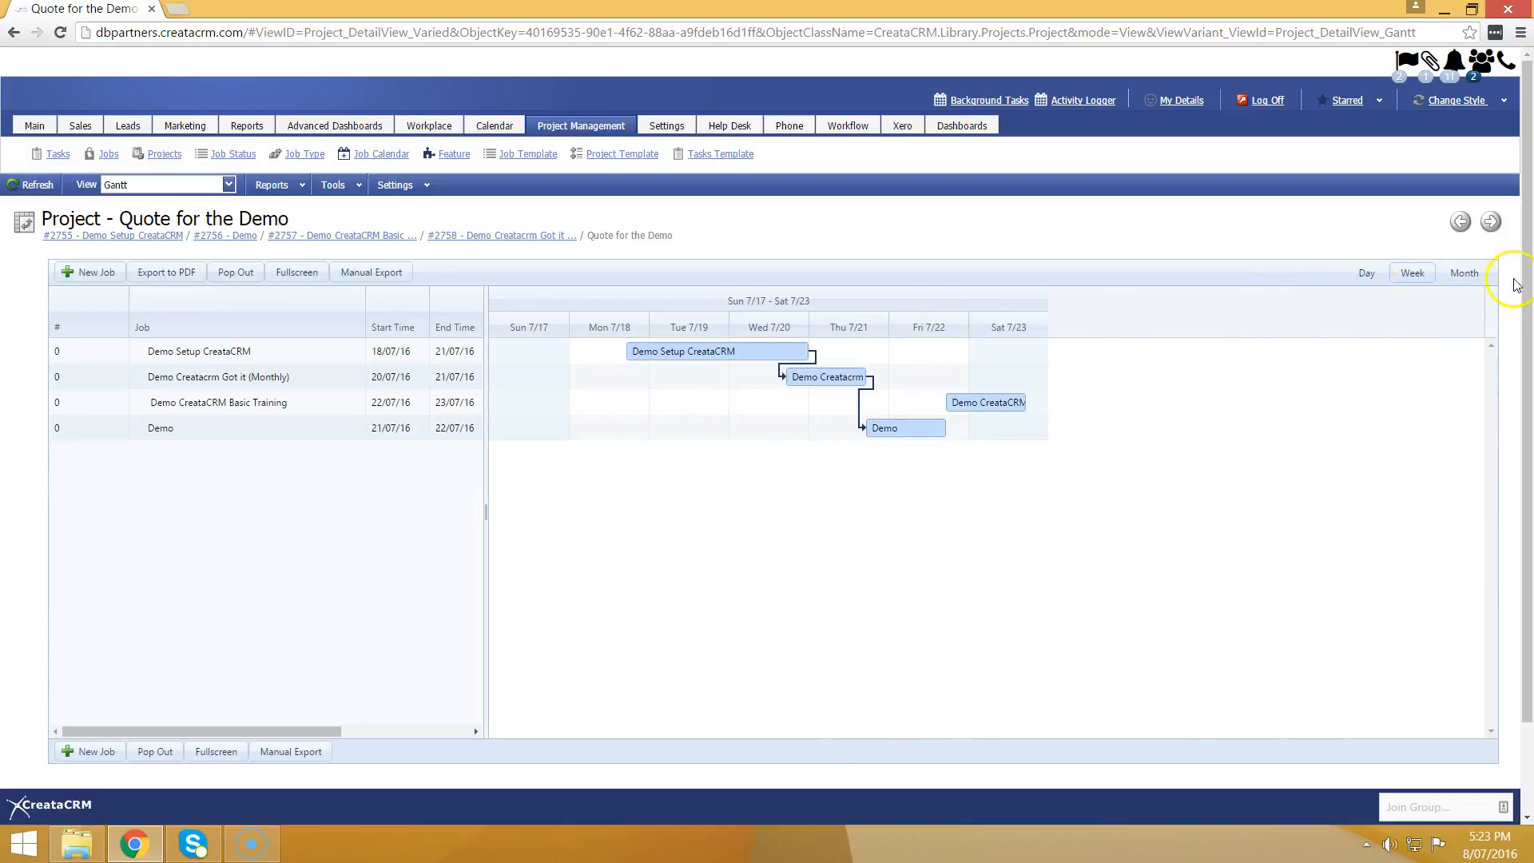
click(1465, 272)
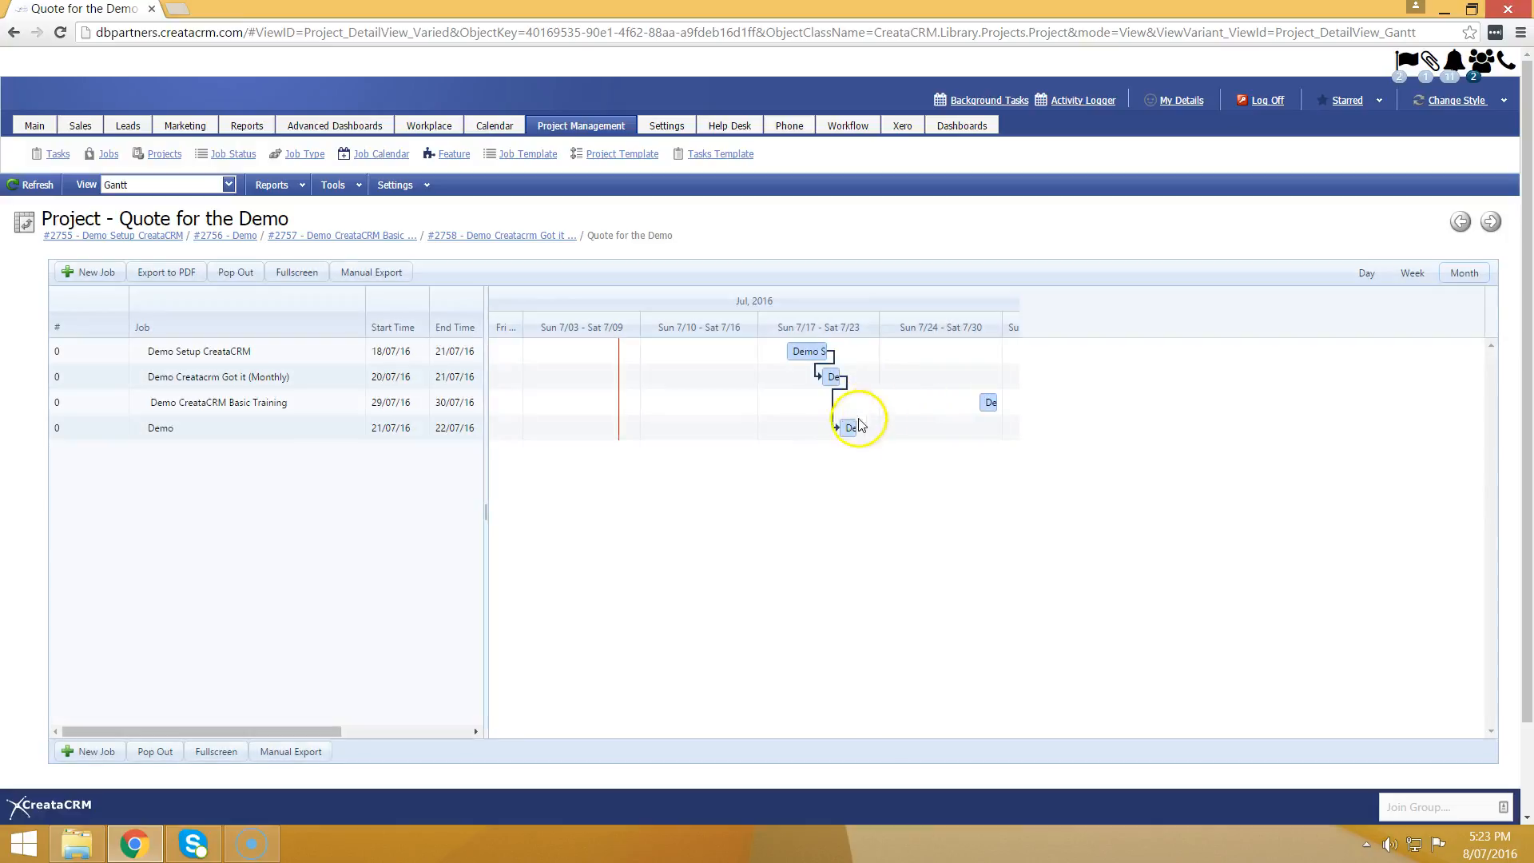
drag(866, 433, 976, 417)
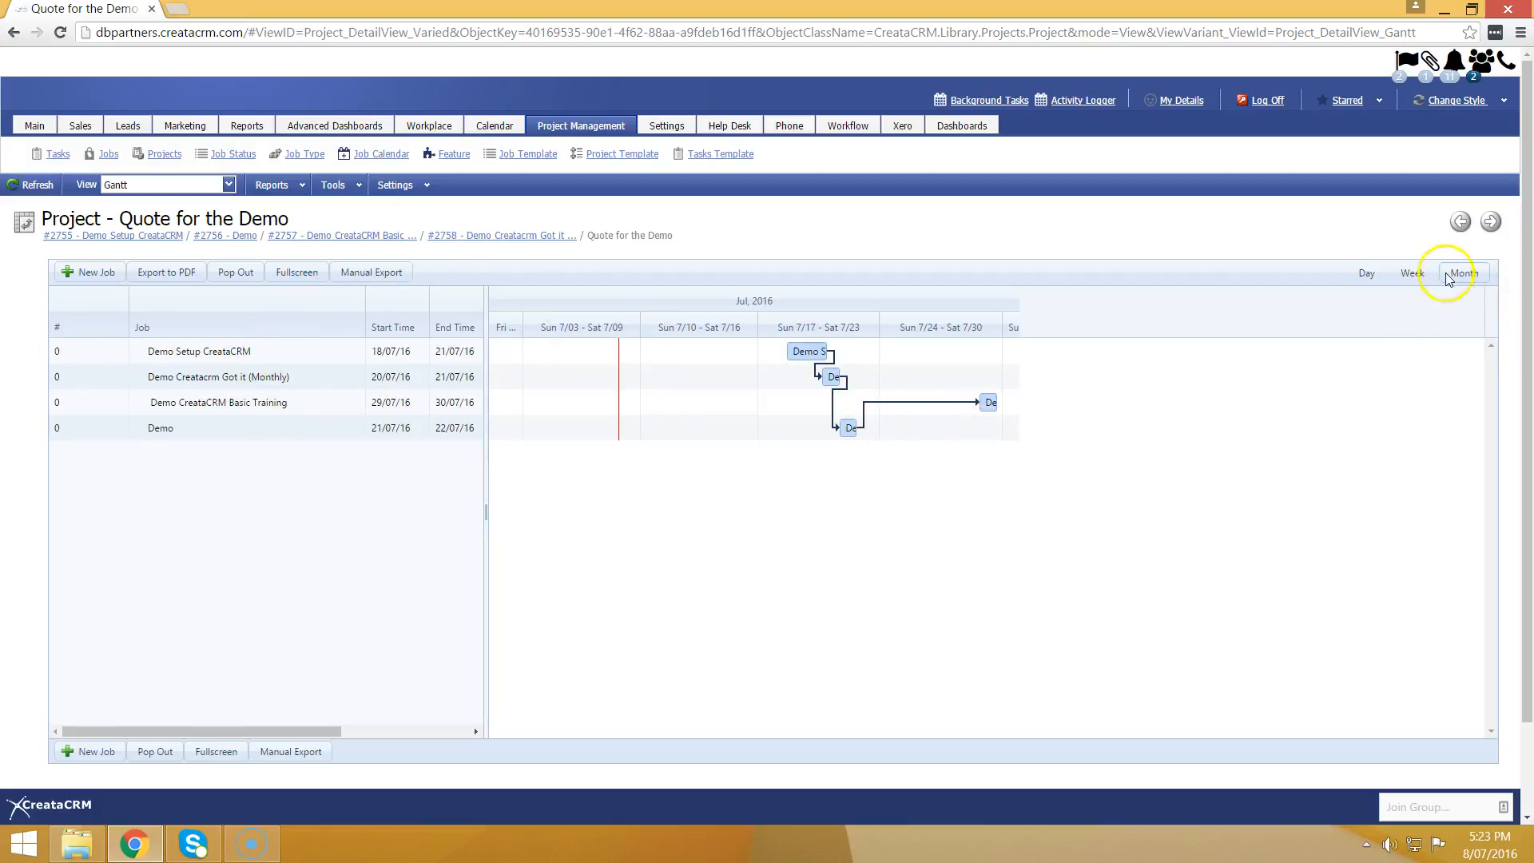
Open the detail record of the Demo Setup CreataCRM job from the Gantt chart and examine its description and activities.
click(1413, 273)
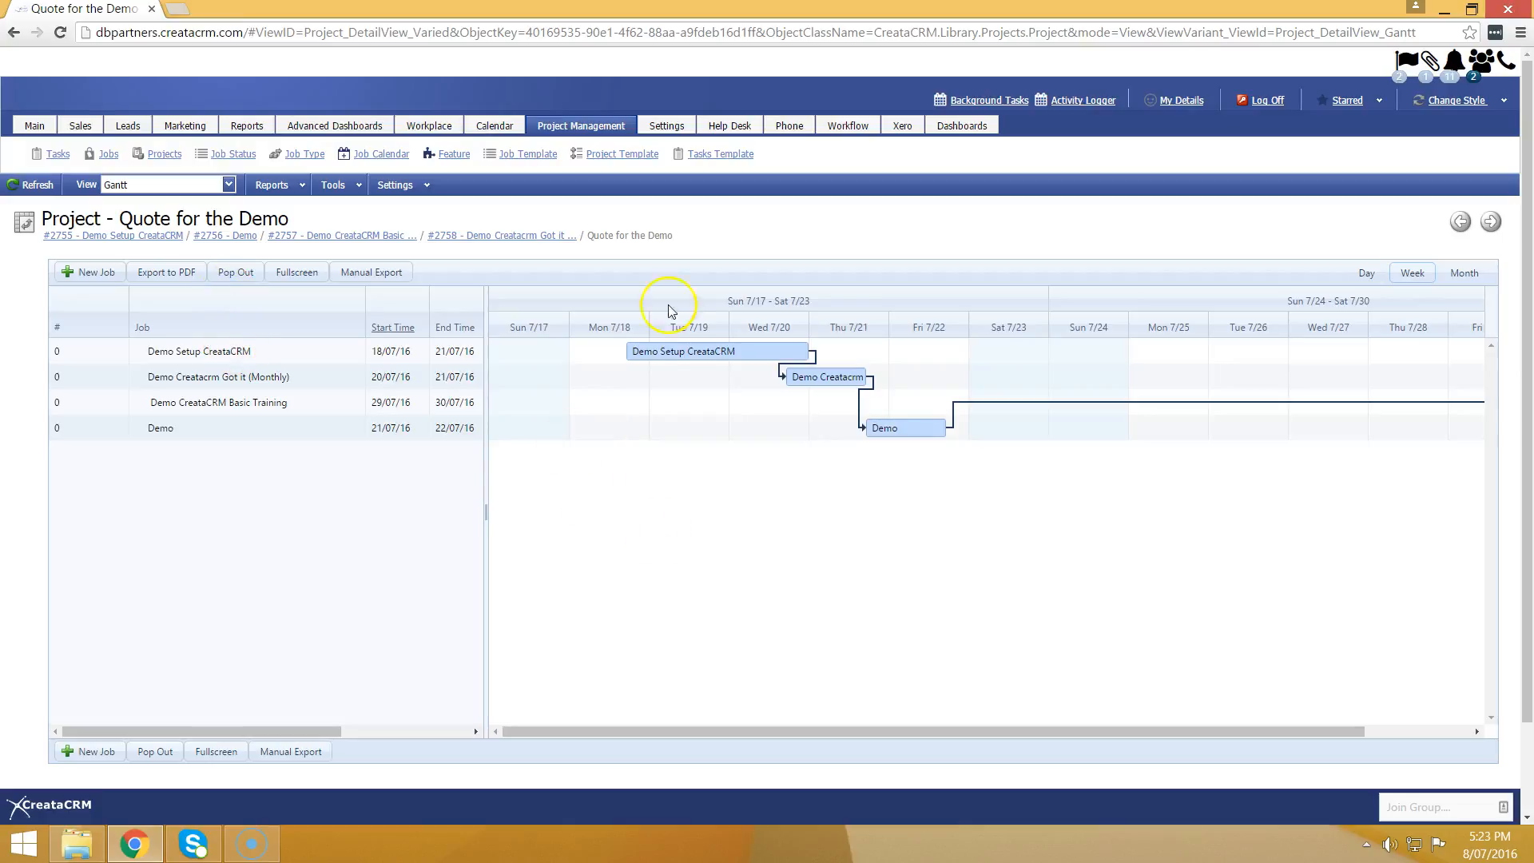
right_click(770, 361)
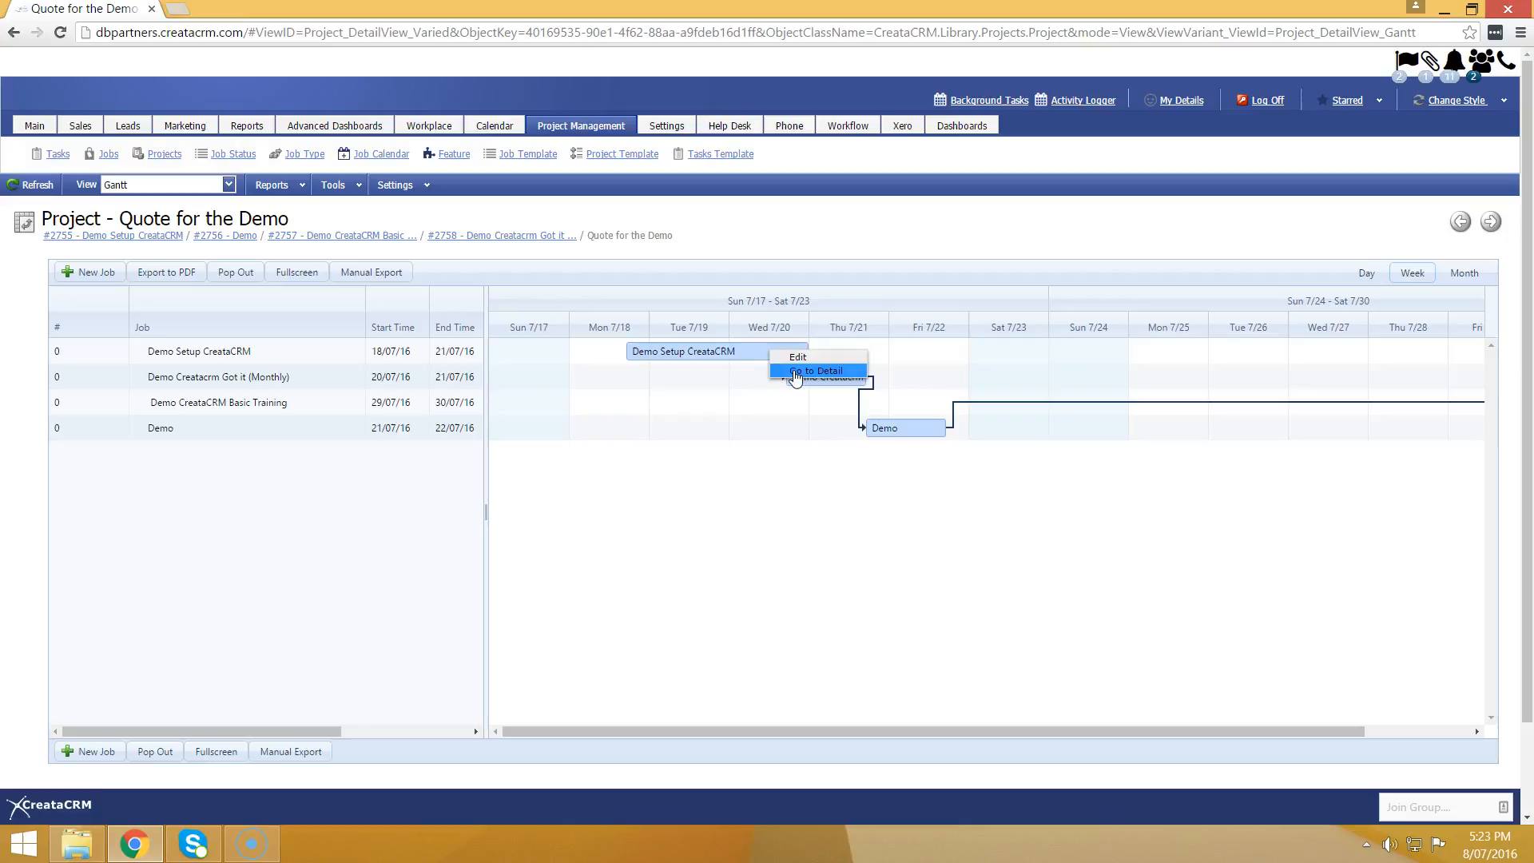
click(795, 373)
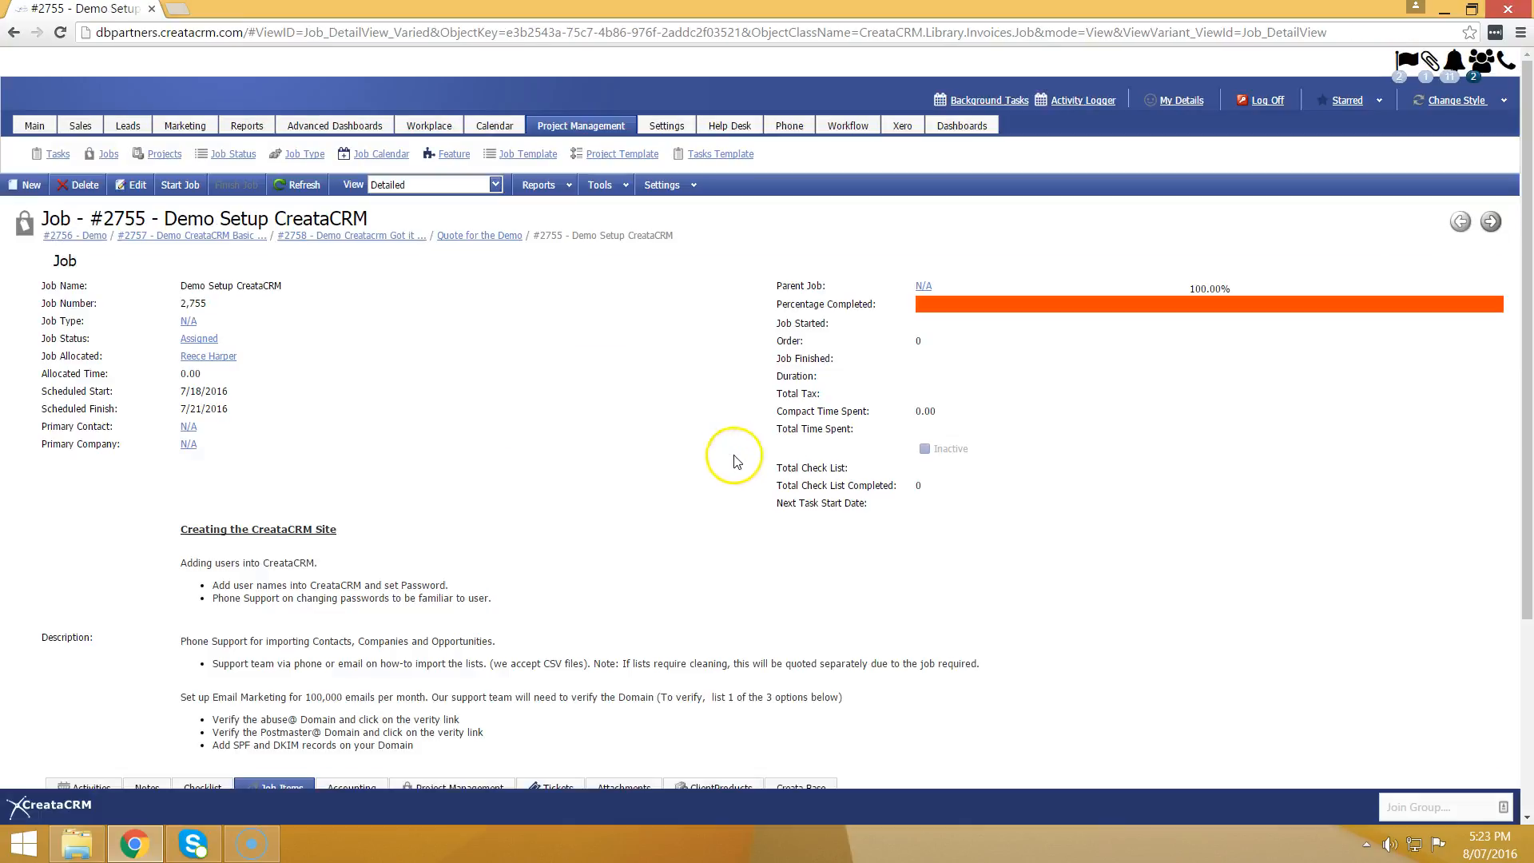
scroll(582, 466, down, 4)
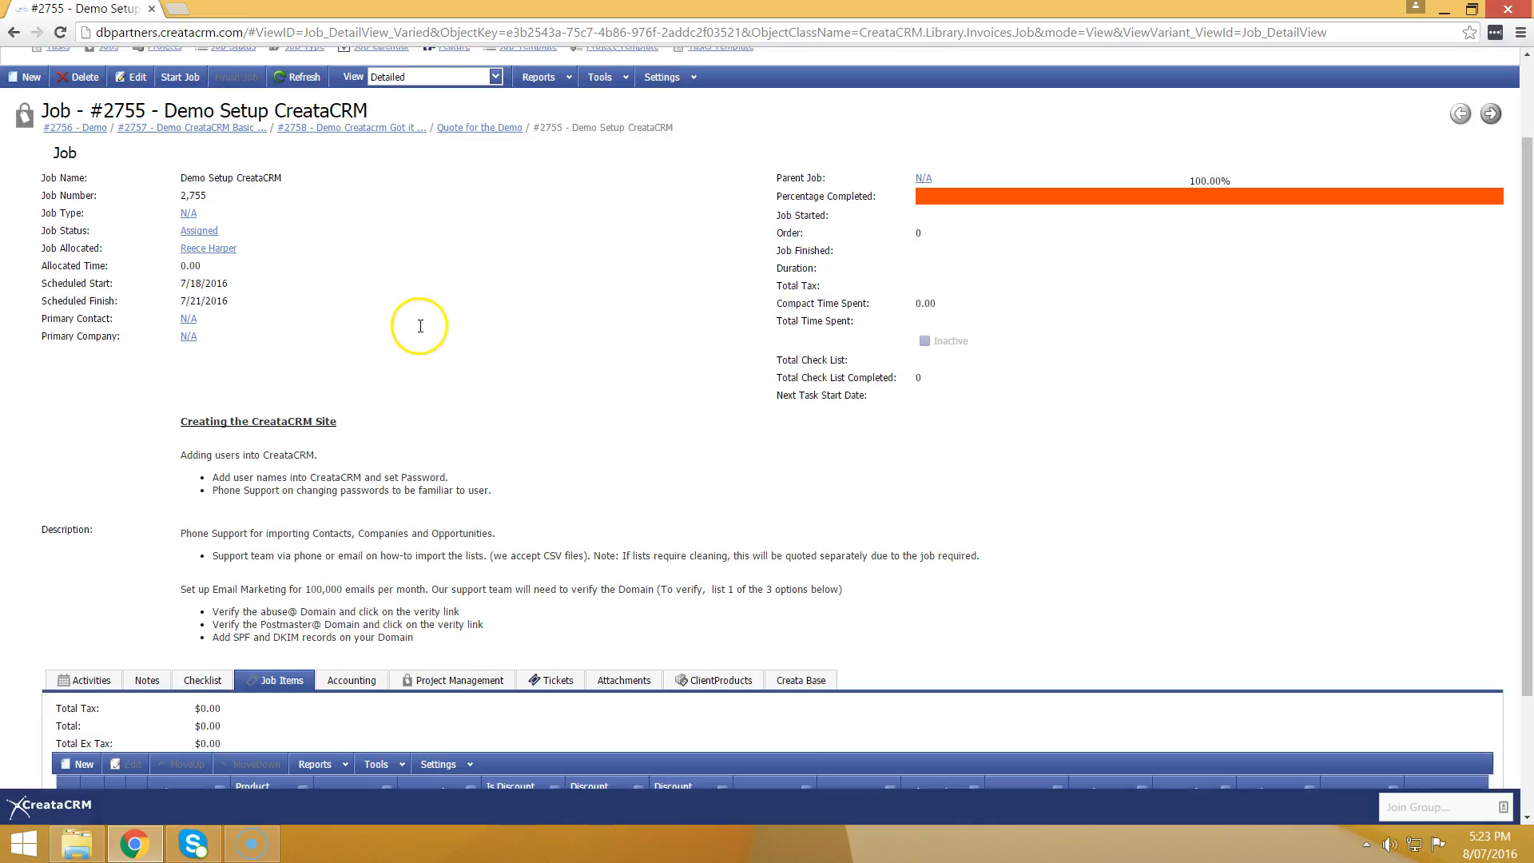
click(88, 520)
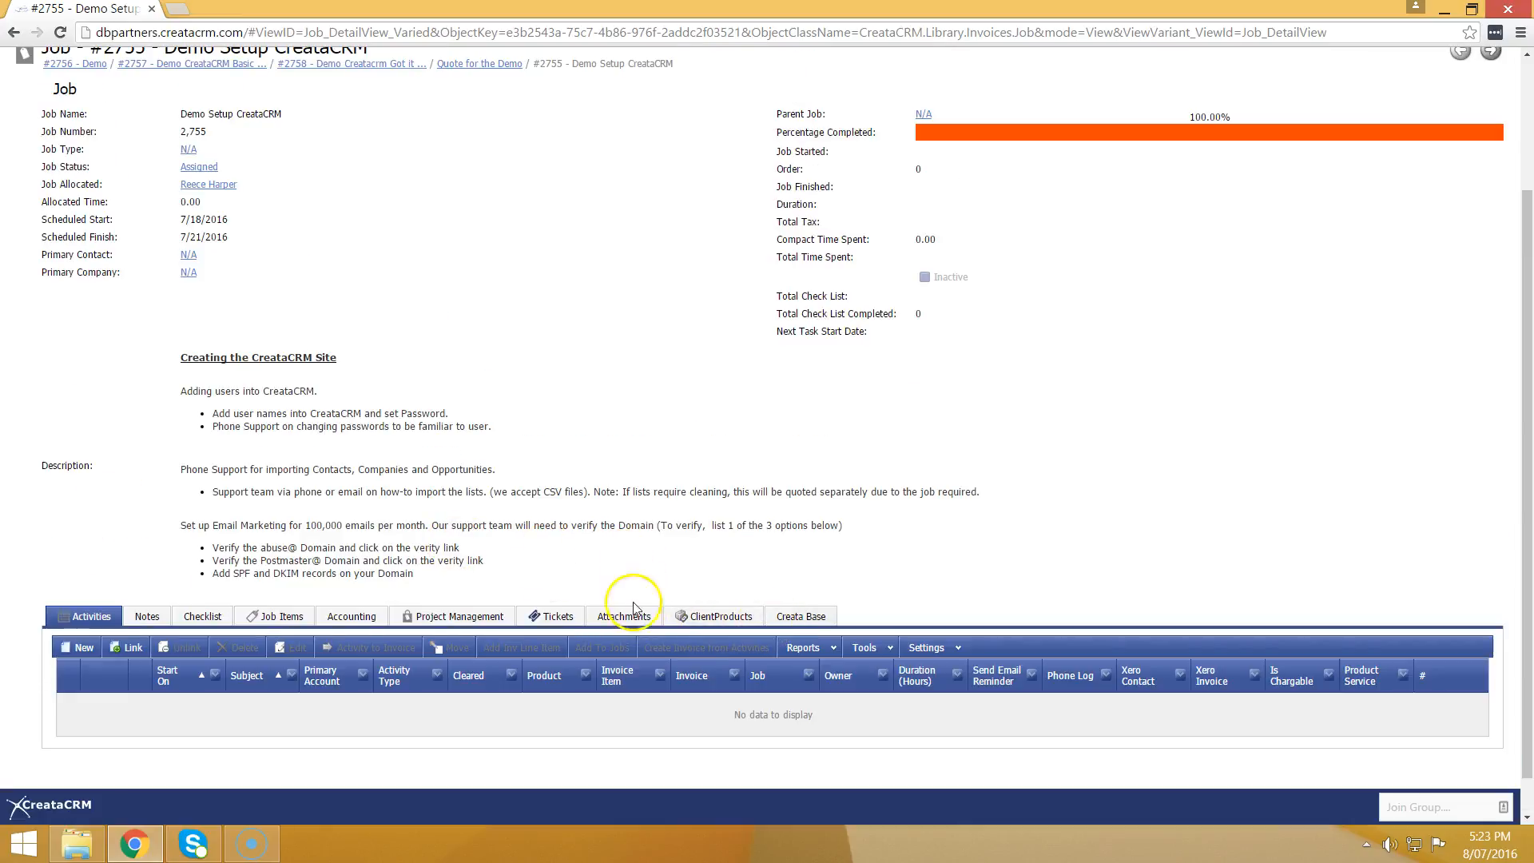
scroll(372, 520, up, 3)
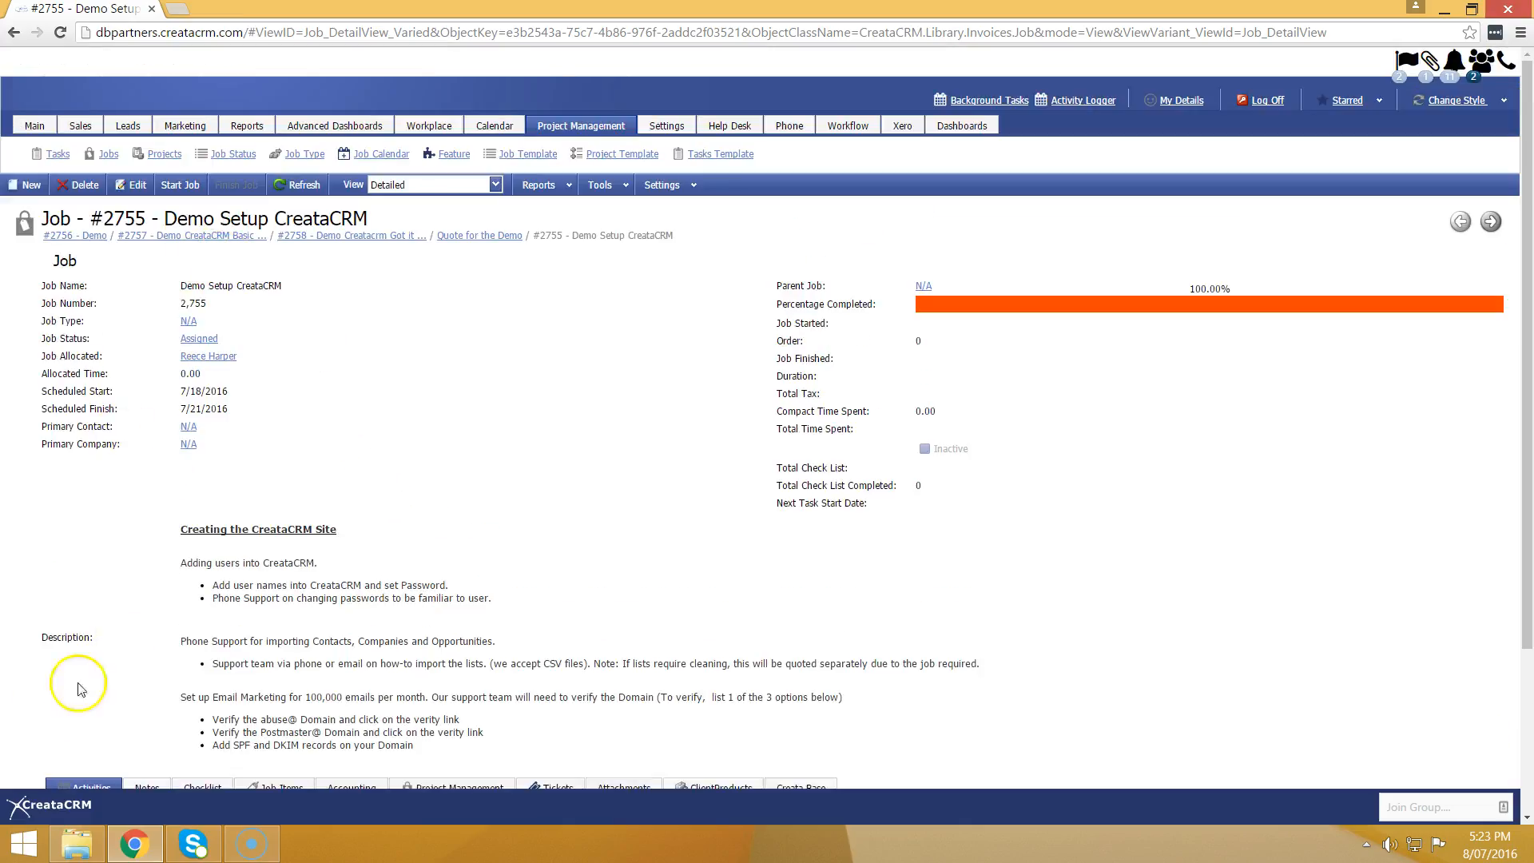
Return to the Quote for the Demo project's Gantt chart and open the Demo Setup CreataCRM job for editing.
click(486, 234)
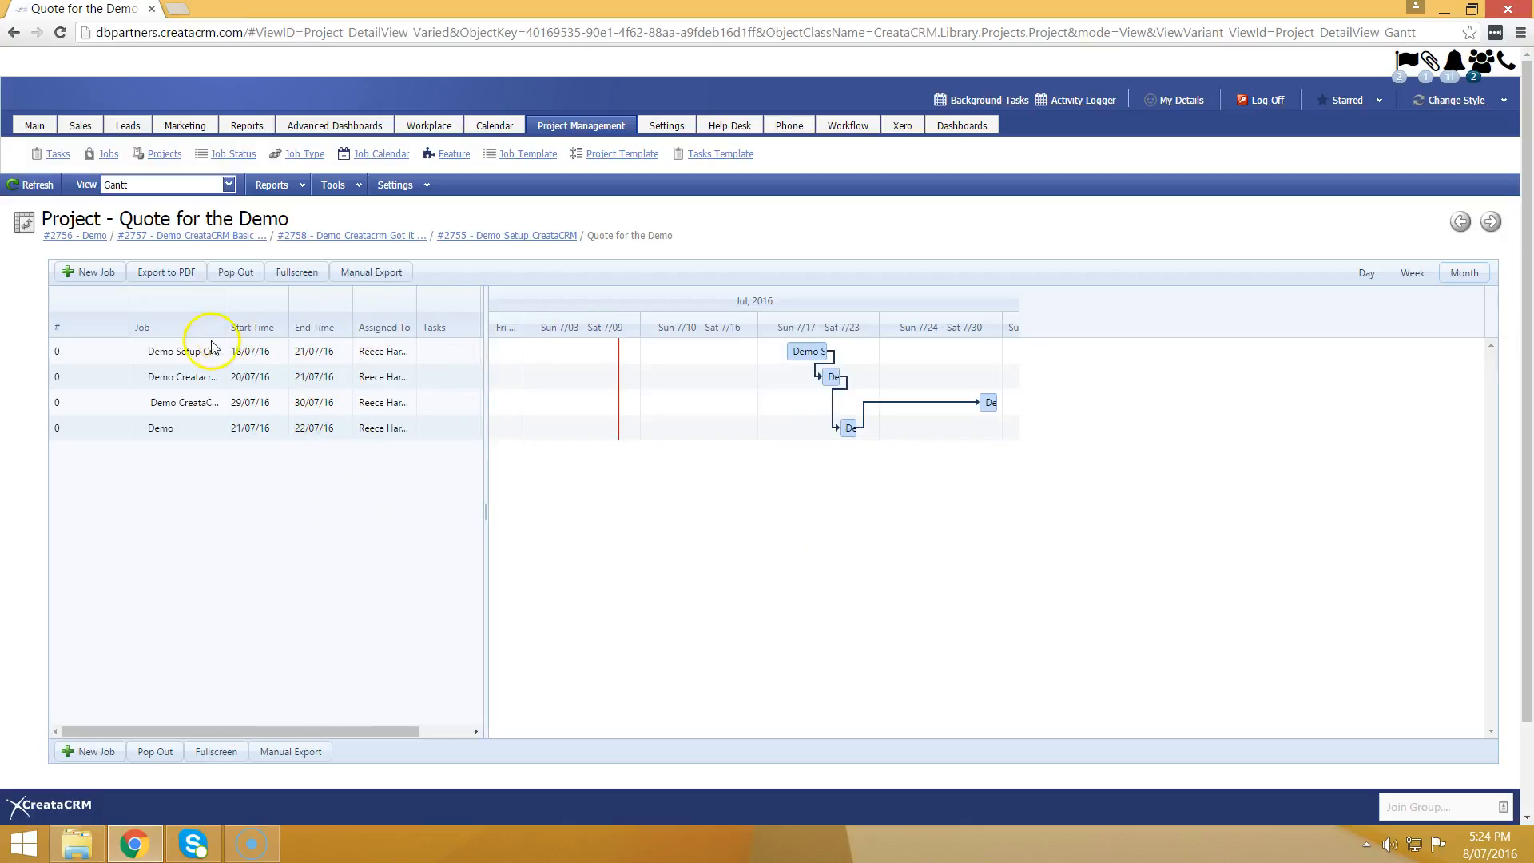
click(188, 364)
right_click(186, 354)
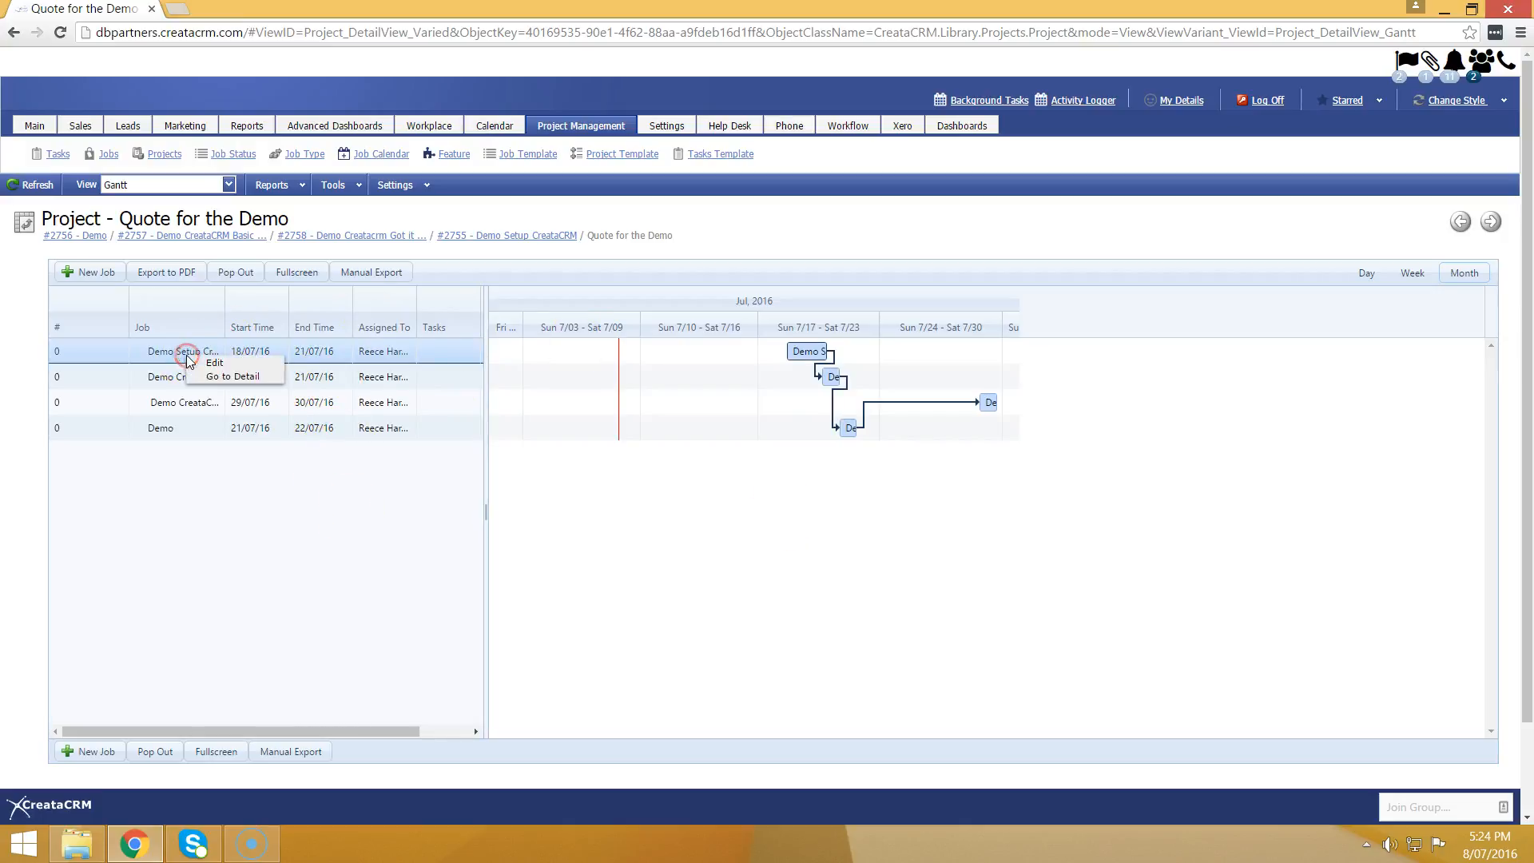
click(217, 364)
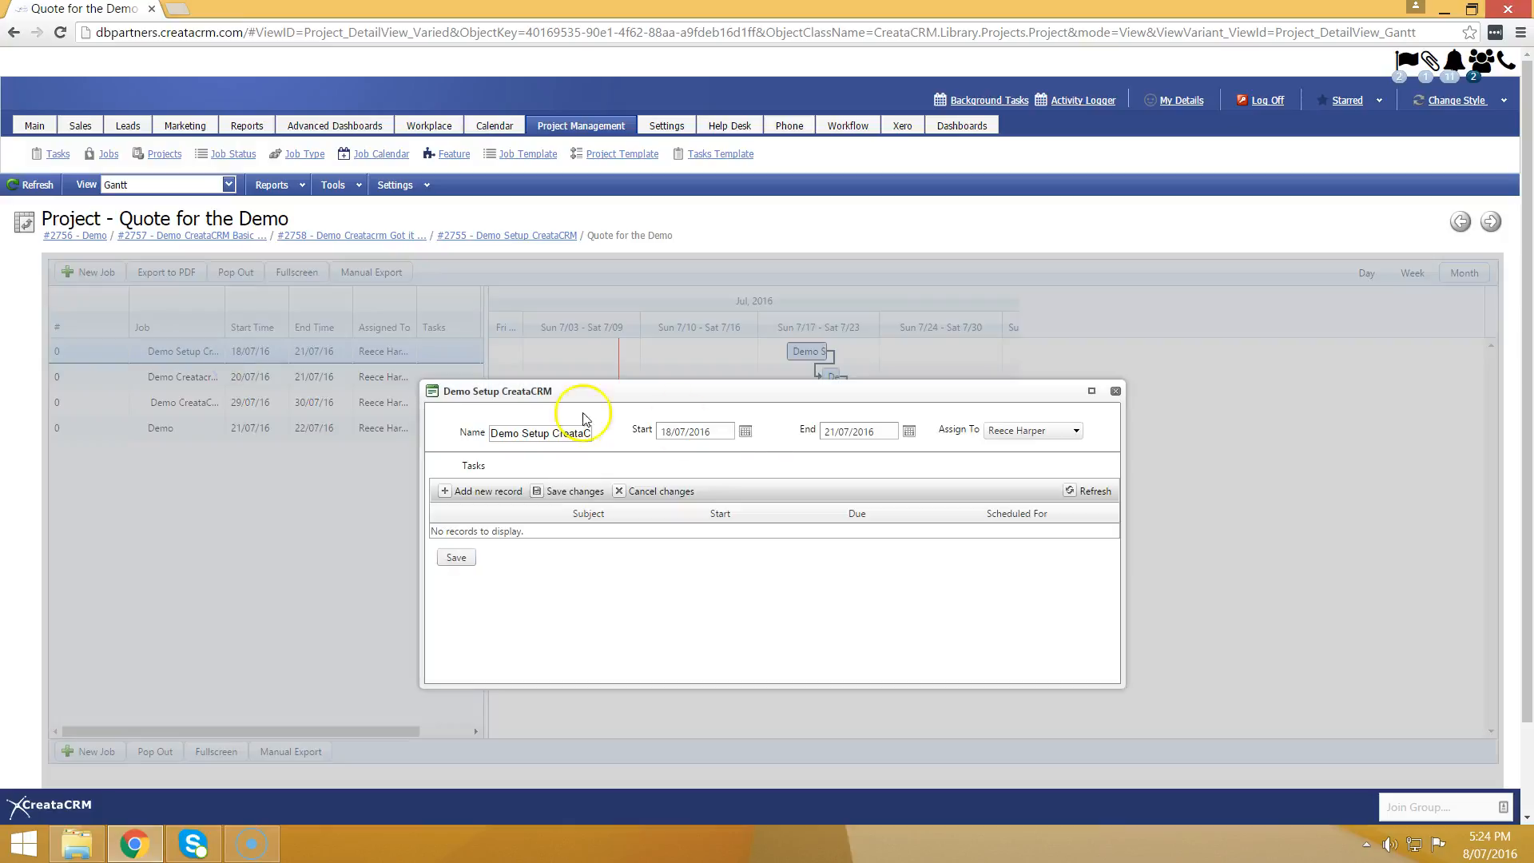
Reassign the Demo Setup CreataCRM job to a different staff member and save it.
click(1030, 432)
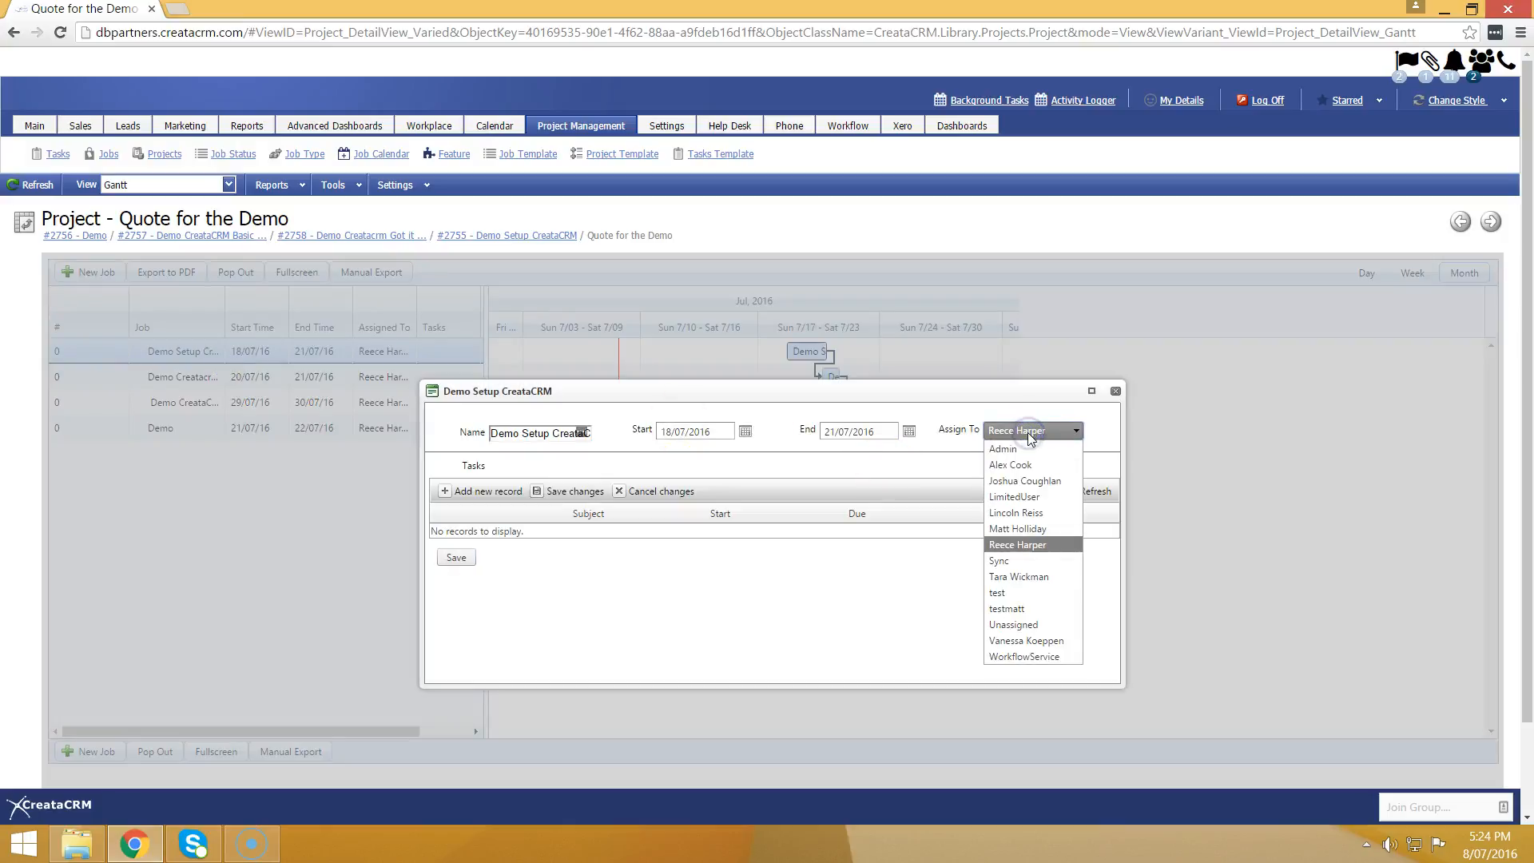
scroll(1043, 489, down, 1)
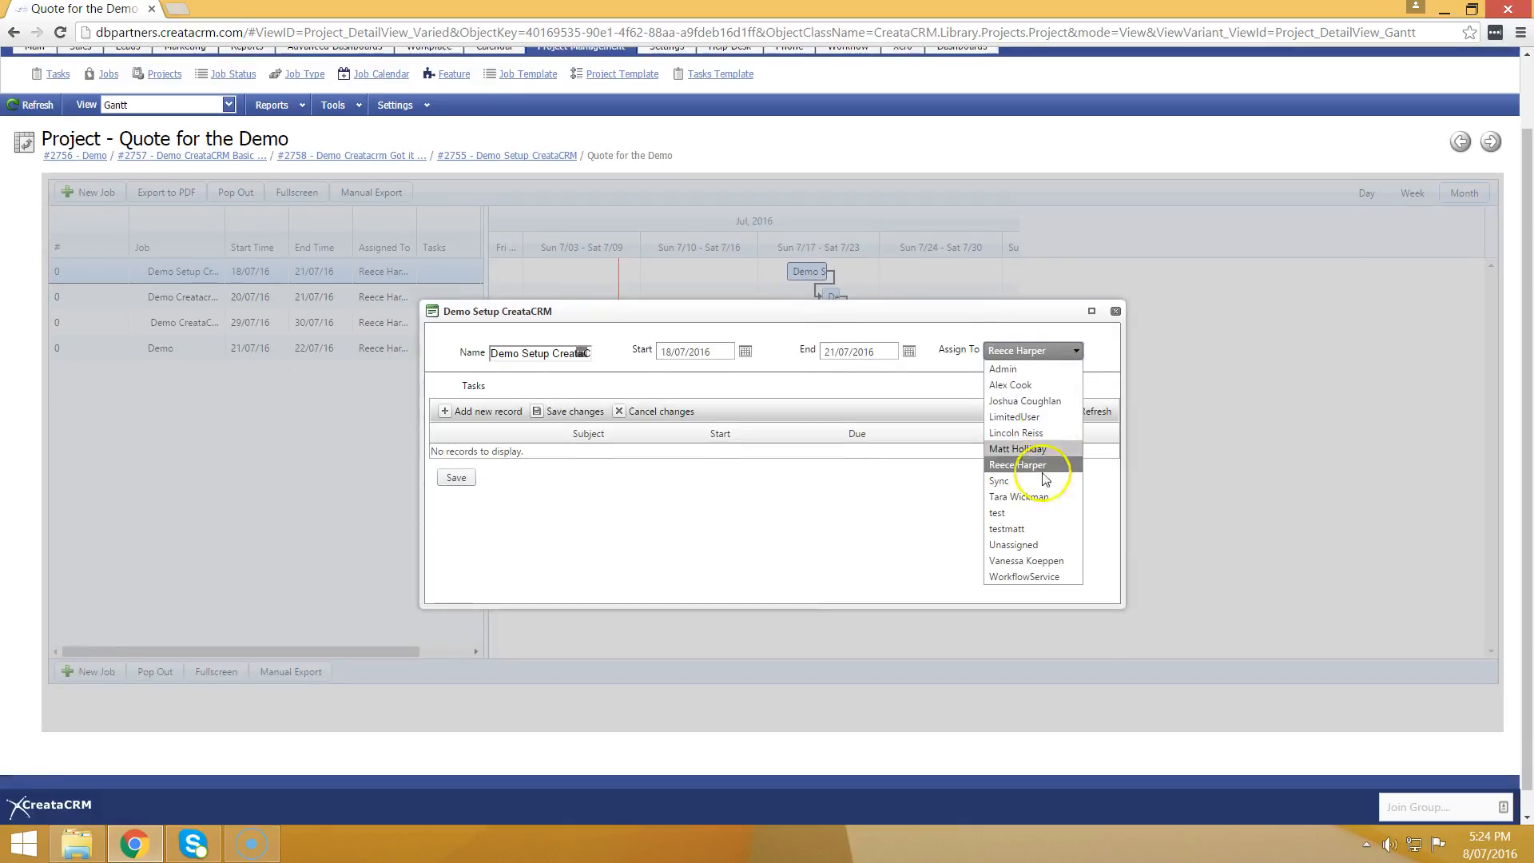
click(1047, 401)
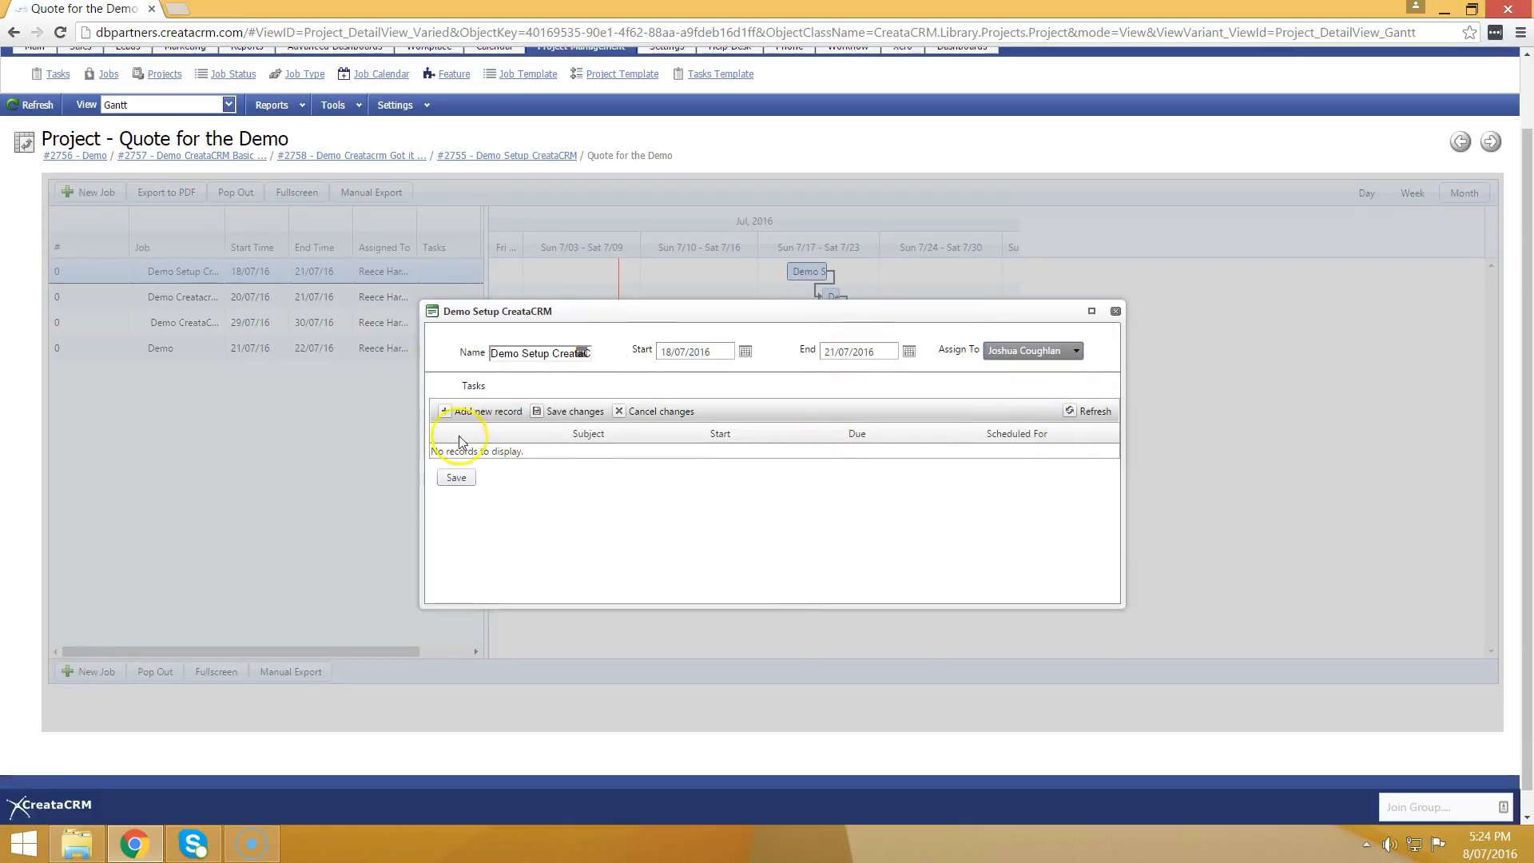
click(452, 476)
Open the Demo Creatacrm Got it (Monthly) job for editing, assign it to another staff member and save it.
click(181, 298)
right_click(184, 302)
click(210, 307)
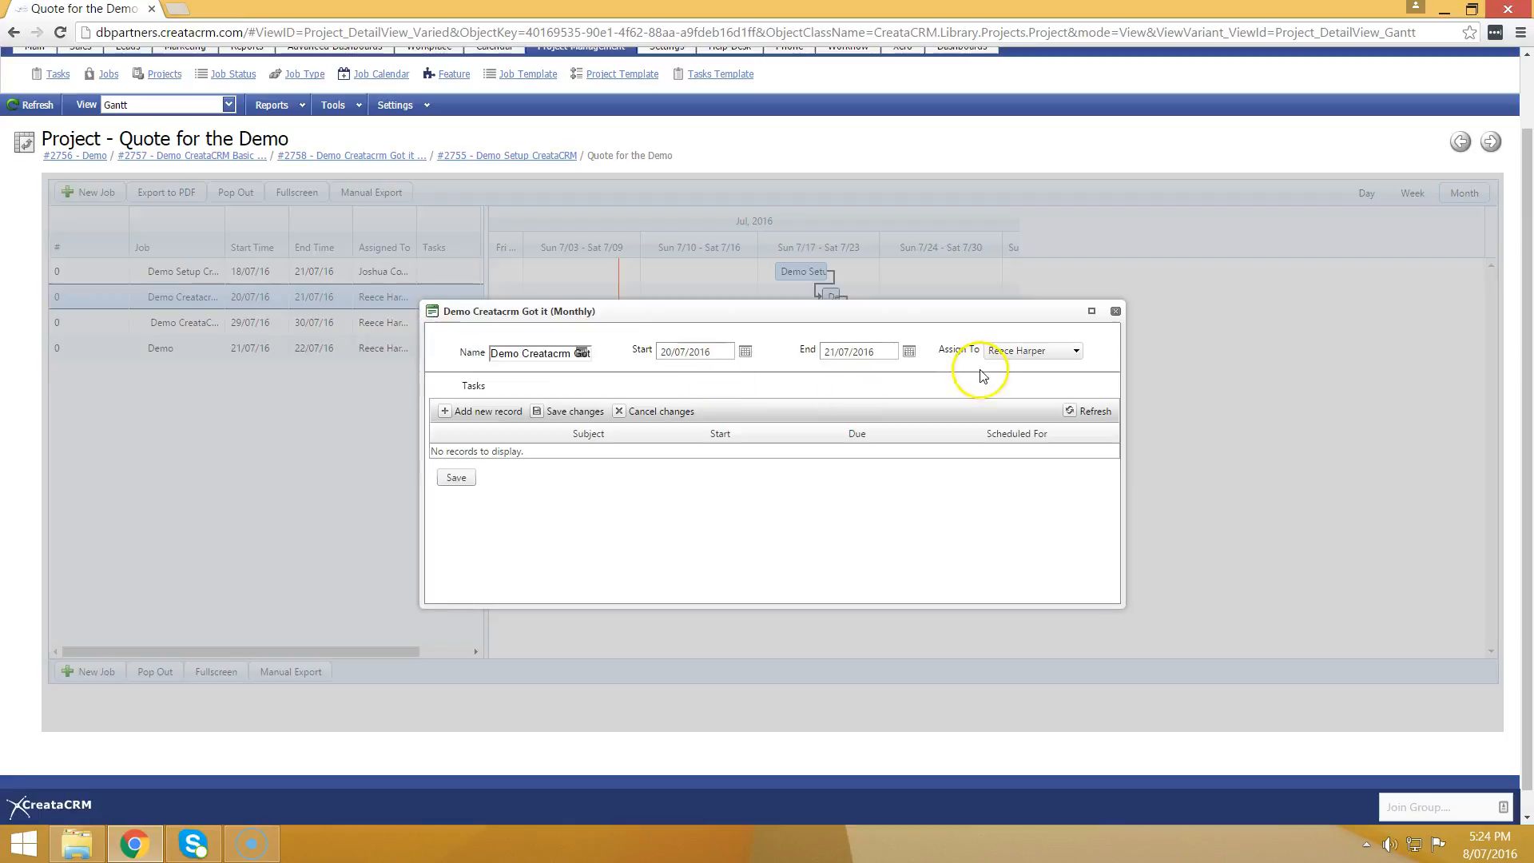
click(1014, 356)
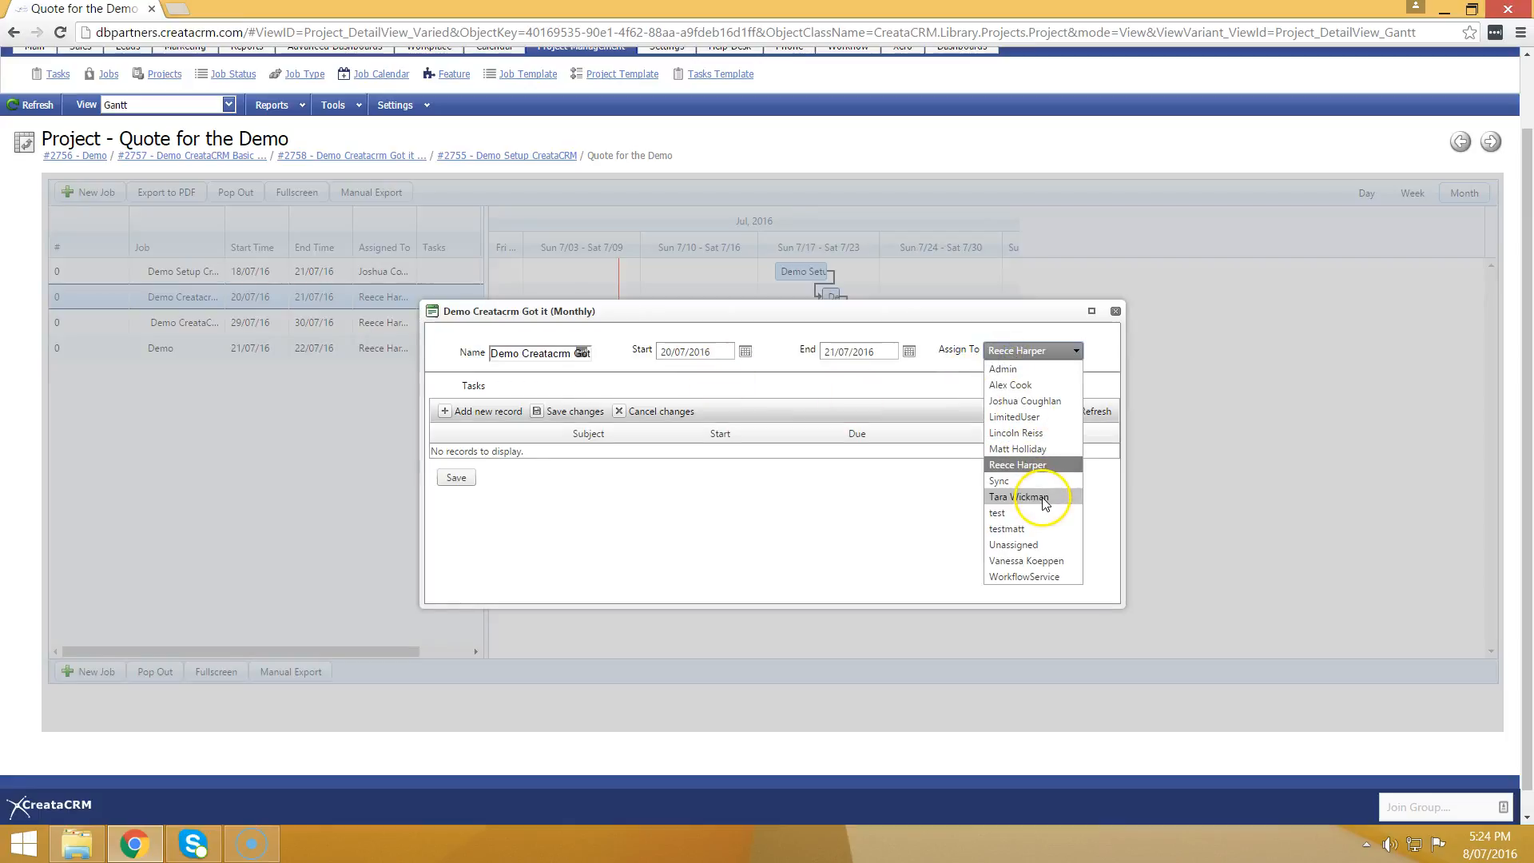
click(1028, 433)
click(461, 481)
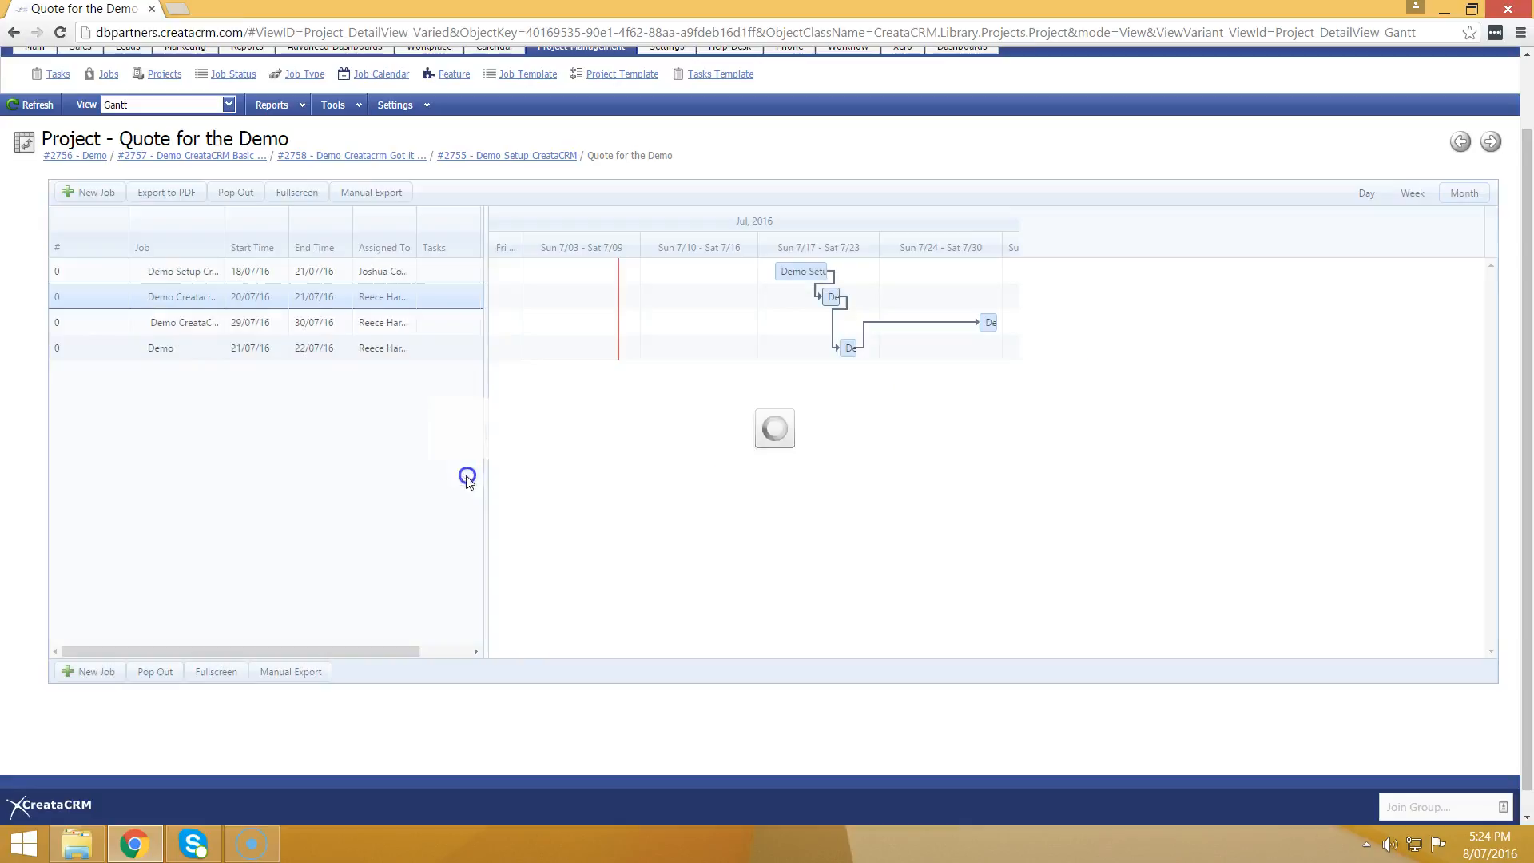
Assign the Demo CreataCRM Basic Training job to the same staff member as the Got it (Monthly) job and save it.
click(183, 326)
double_click(183, 327)
click(1006, 351)
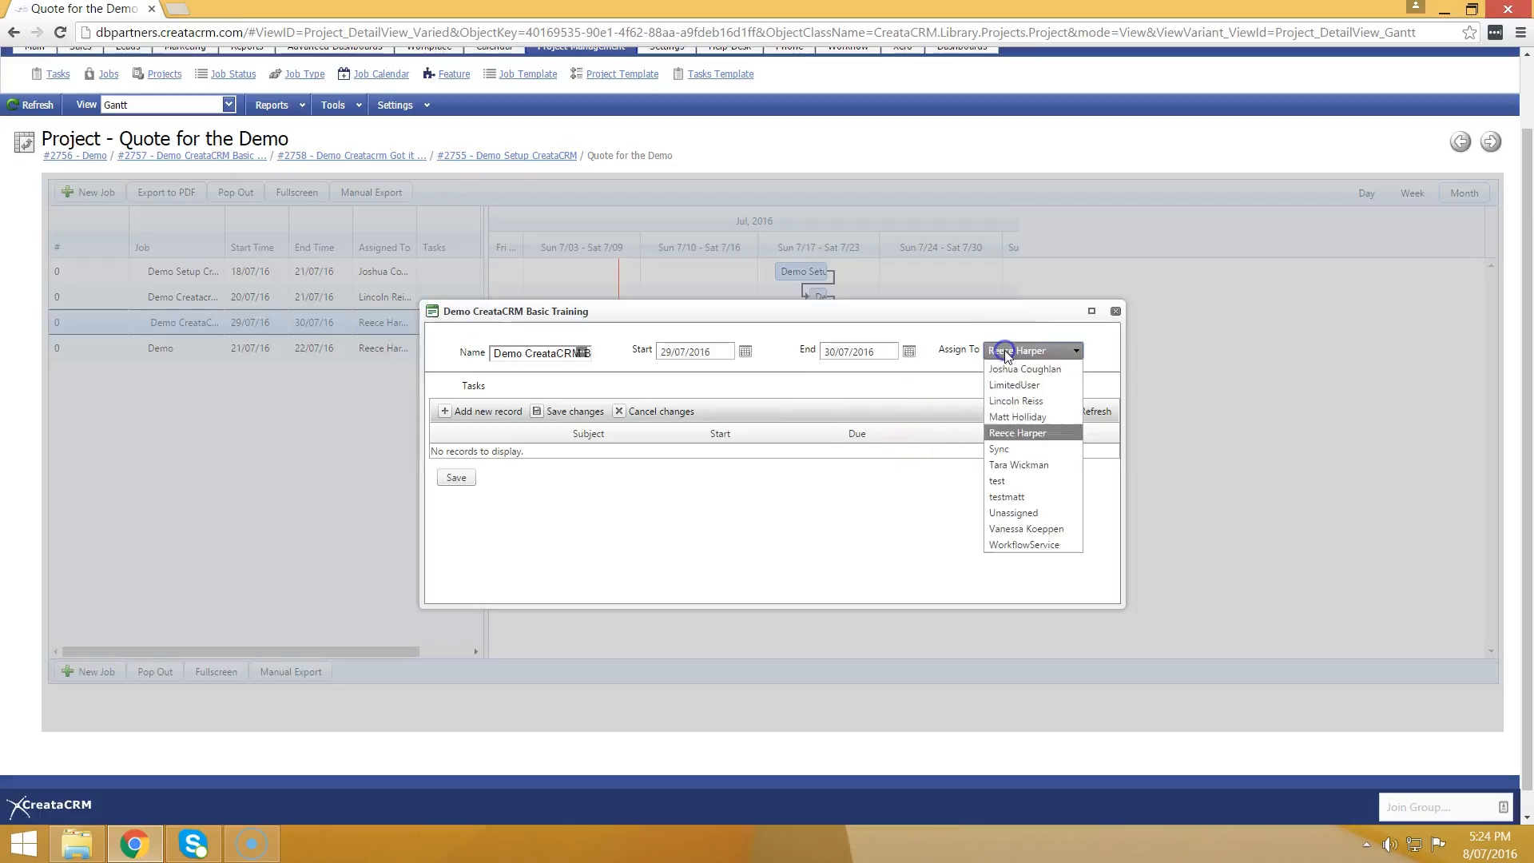
click(1020, 432)
click(471, 481)
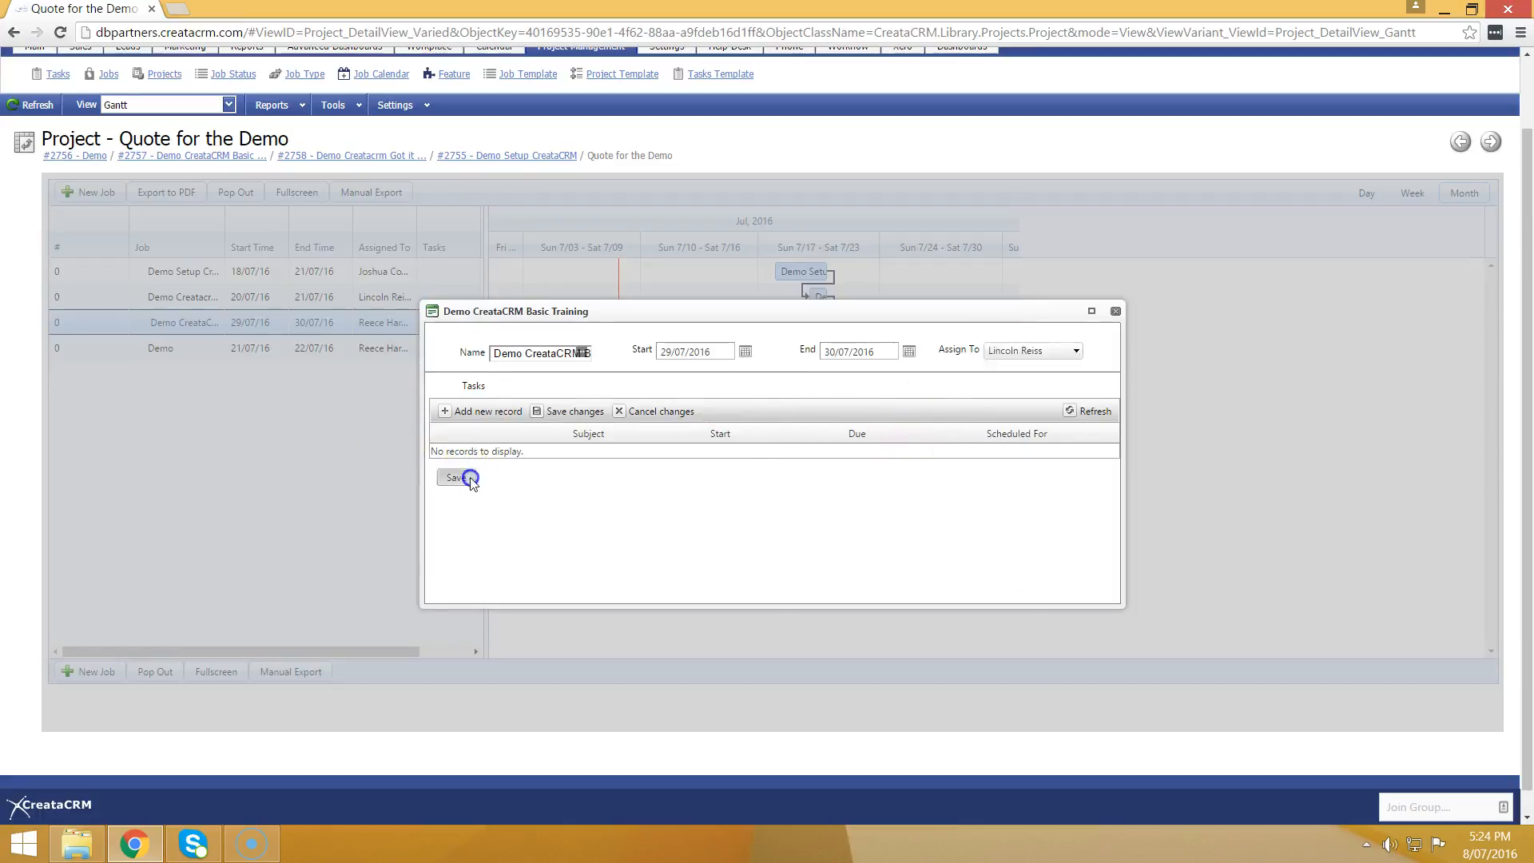
Edit the Demo job, assign it to a staff member not used on the other three jobs, and save it.
right_click(174, 350)
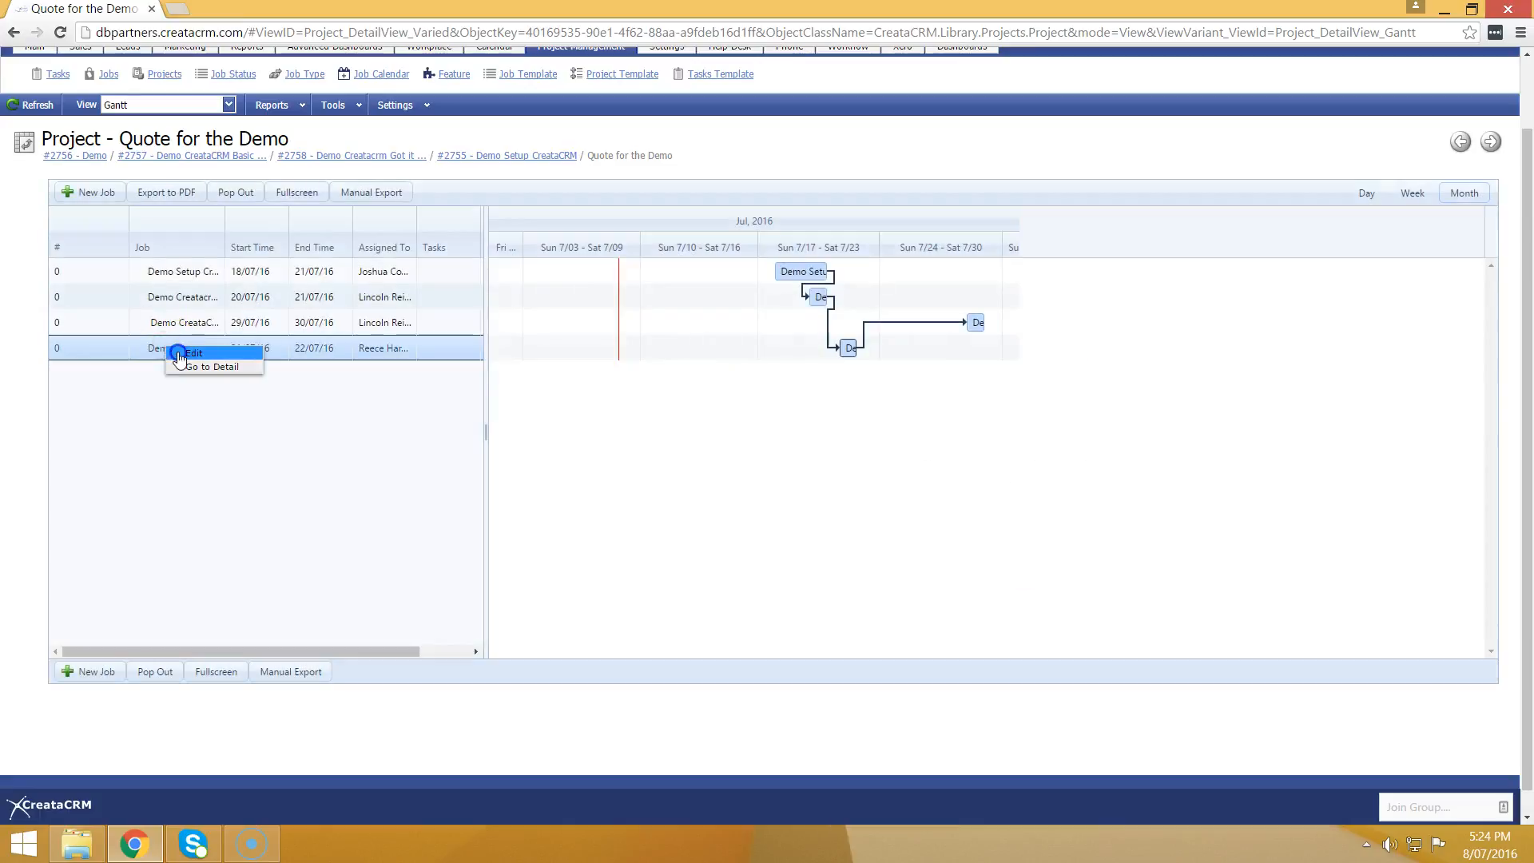
click(179, 357)
click(1023, 351)
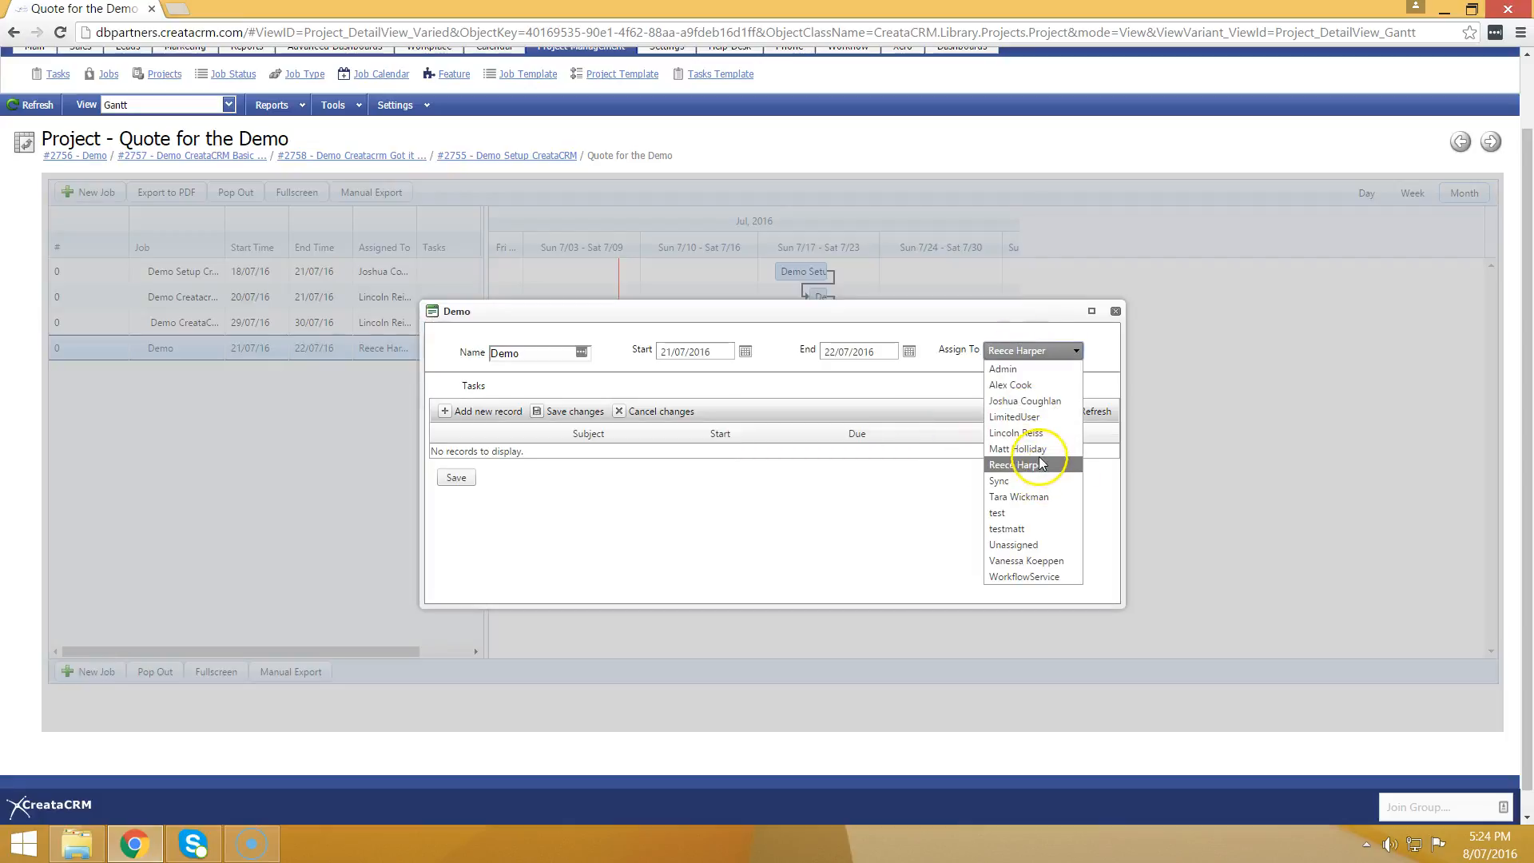
click(1030, 449)
click(454, 477)
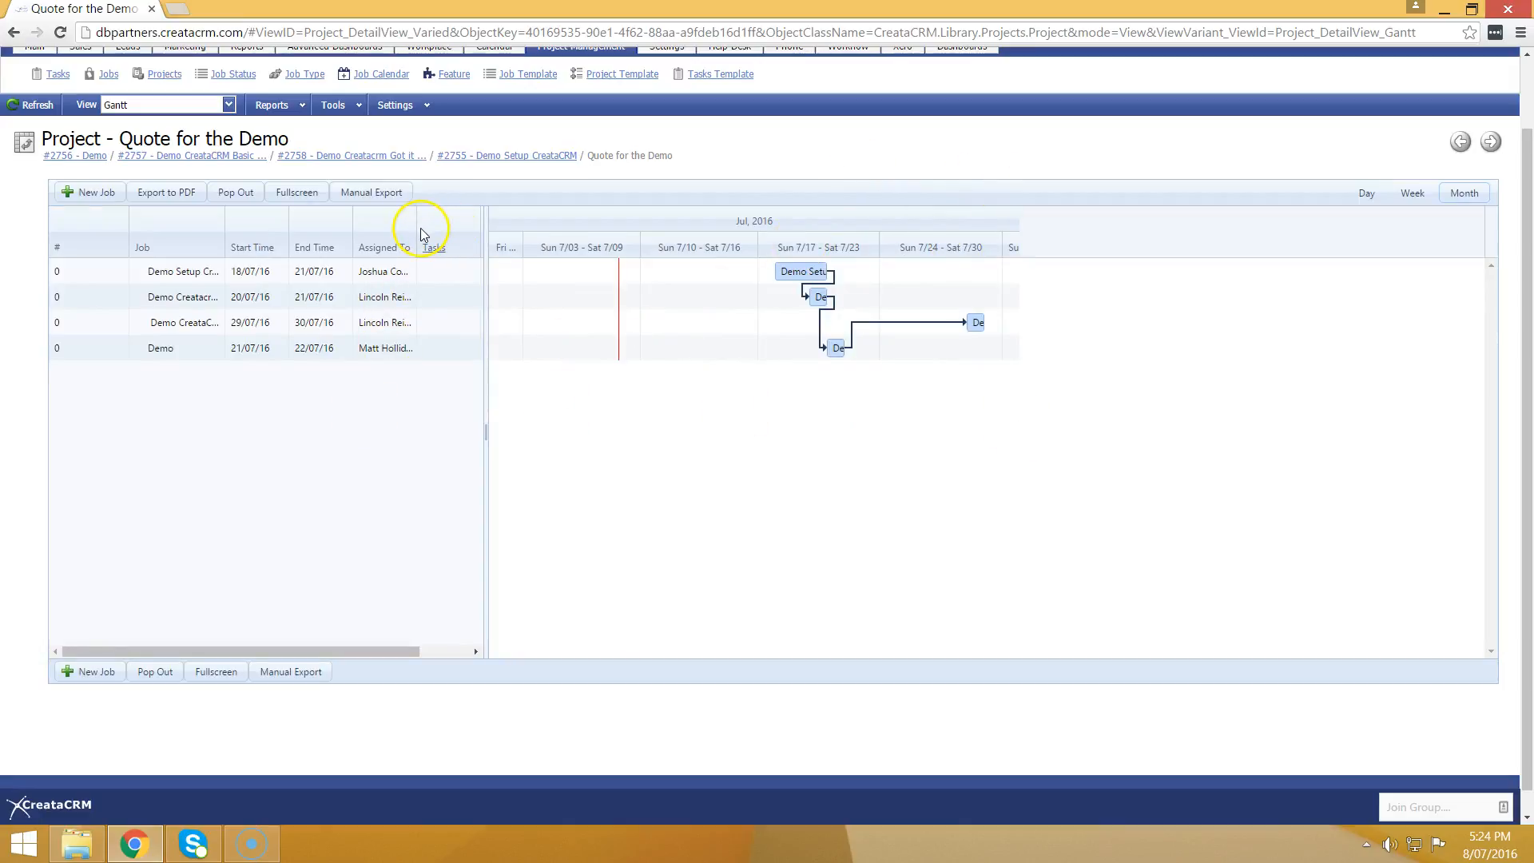
Widen the Assigned To column of the Gantt job list and run the manual export.
drag(415, 229, 482, 240)
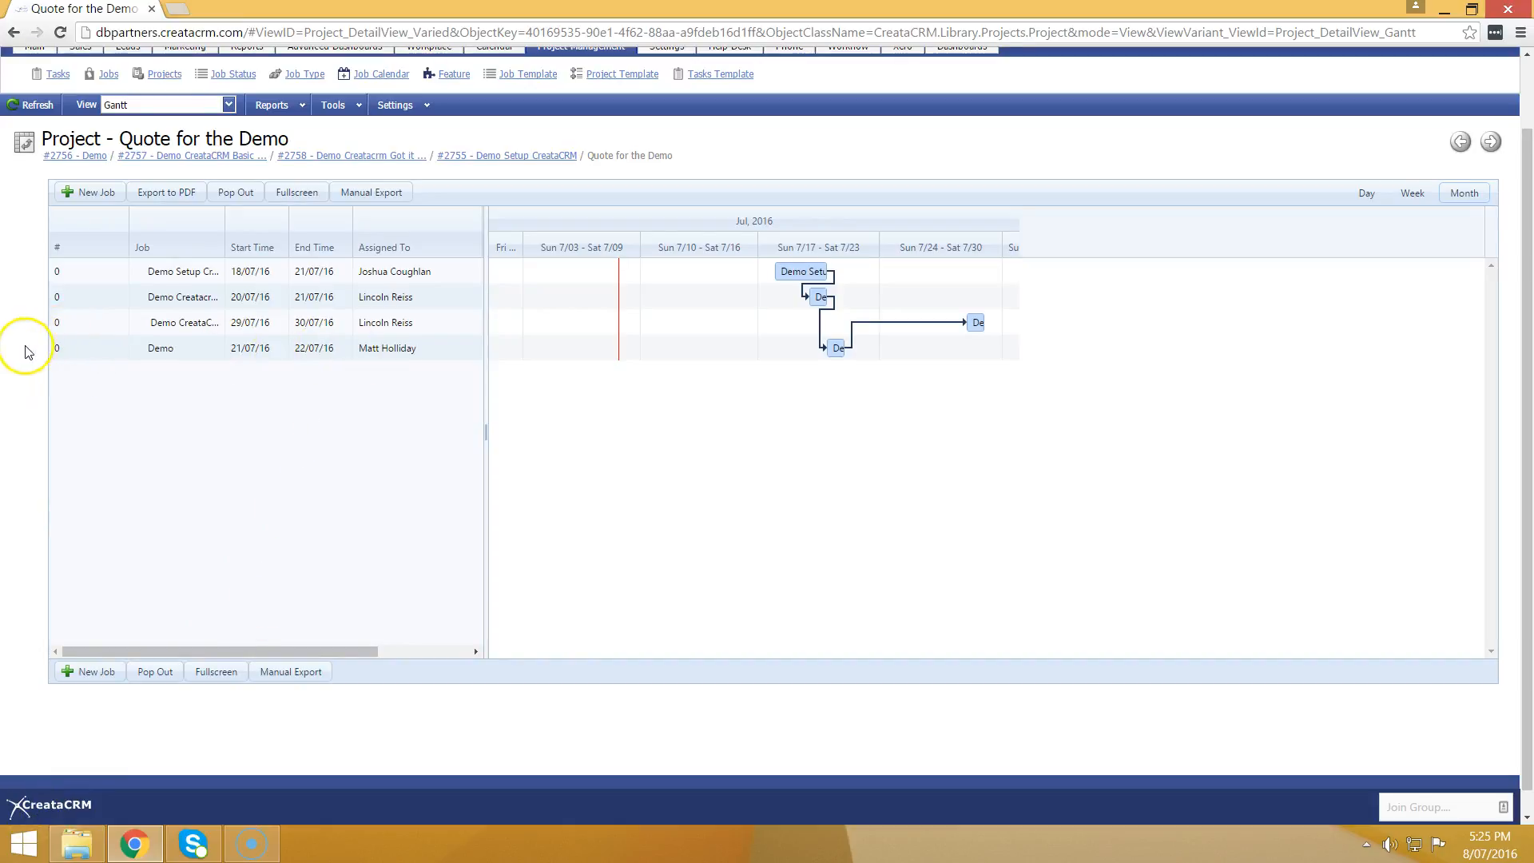
scroll(19, 352, up, 1)
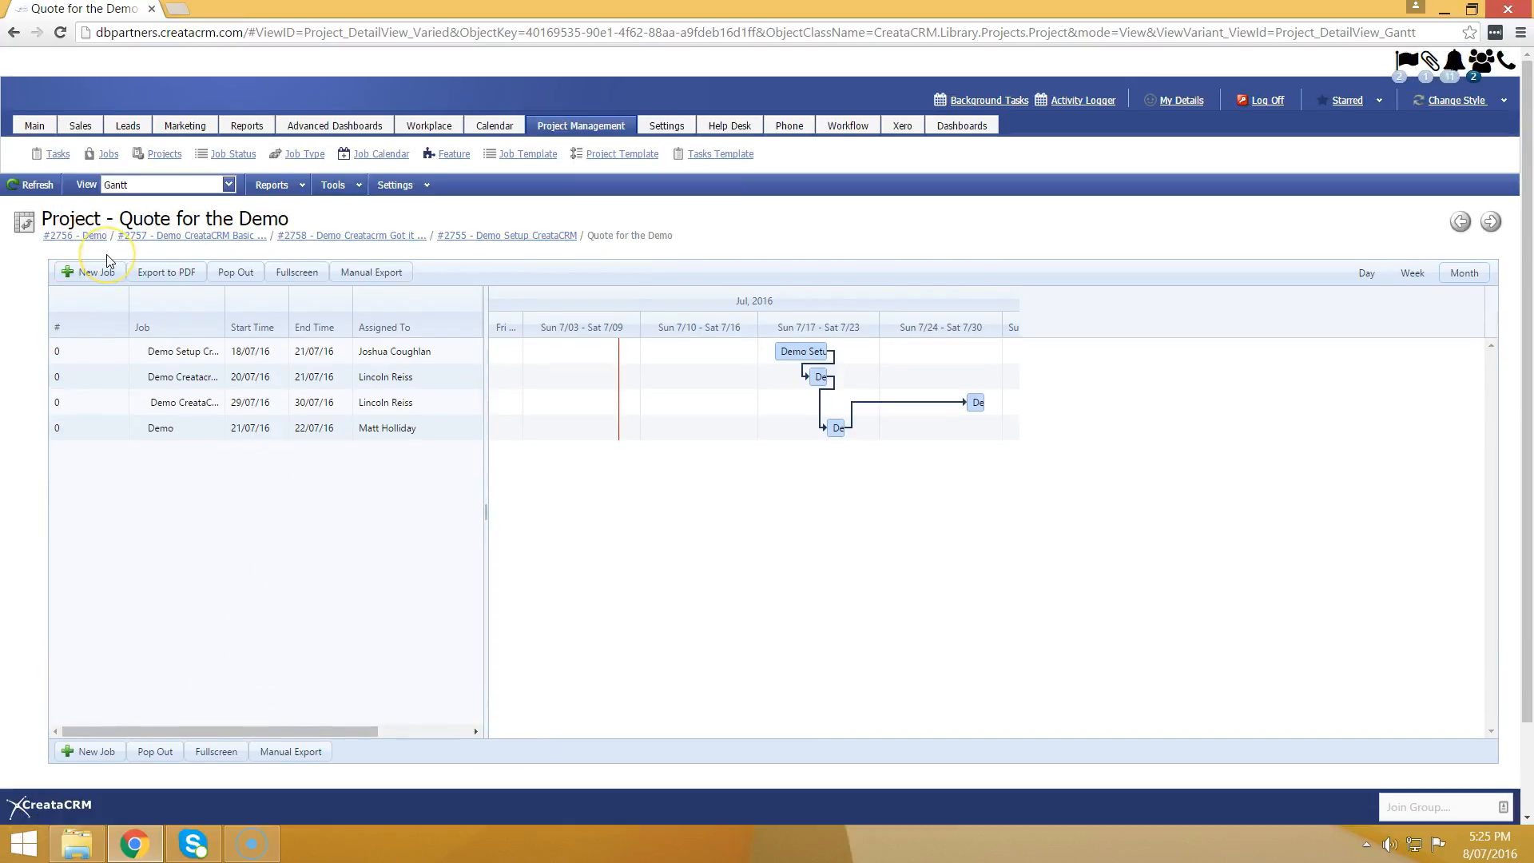
click(380, 275)
Open the Job Organizer and show the board of the staff member assigned to the Basic Training job.
click(34, 125)
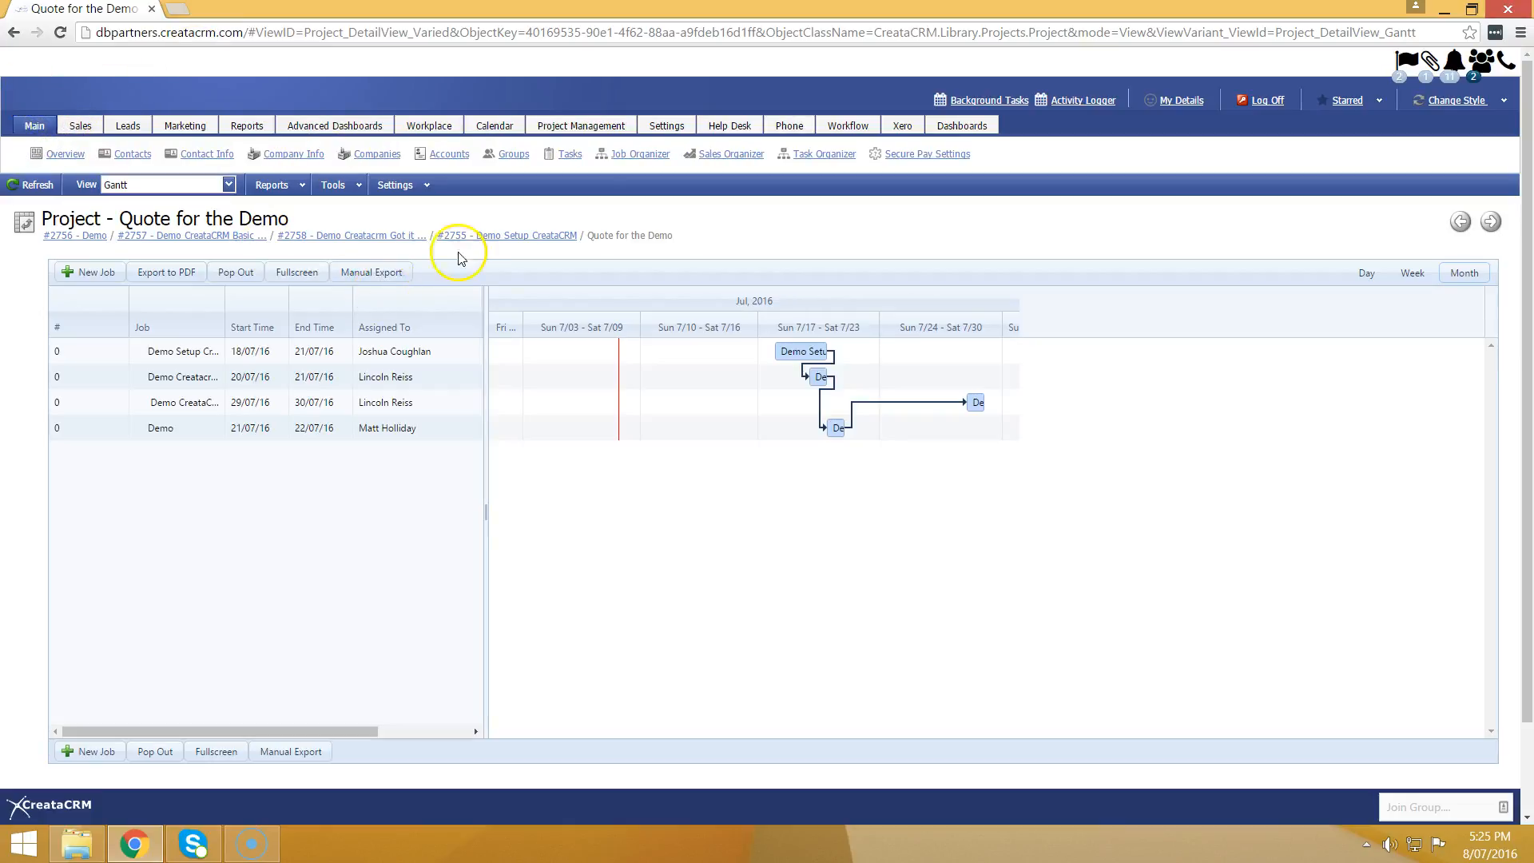
click(631, 163)
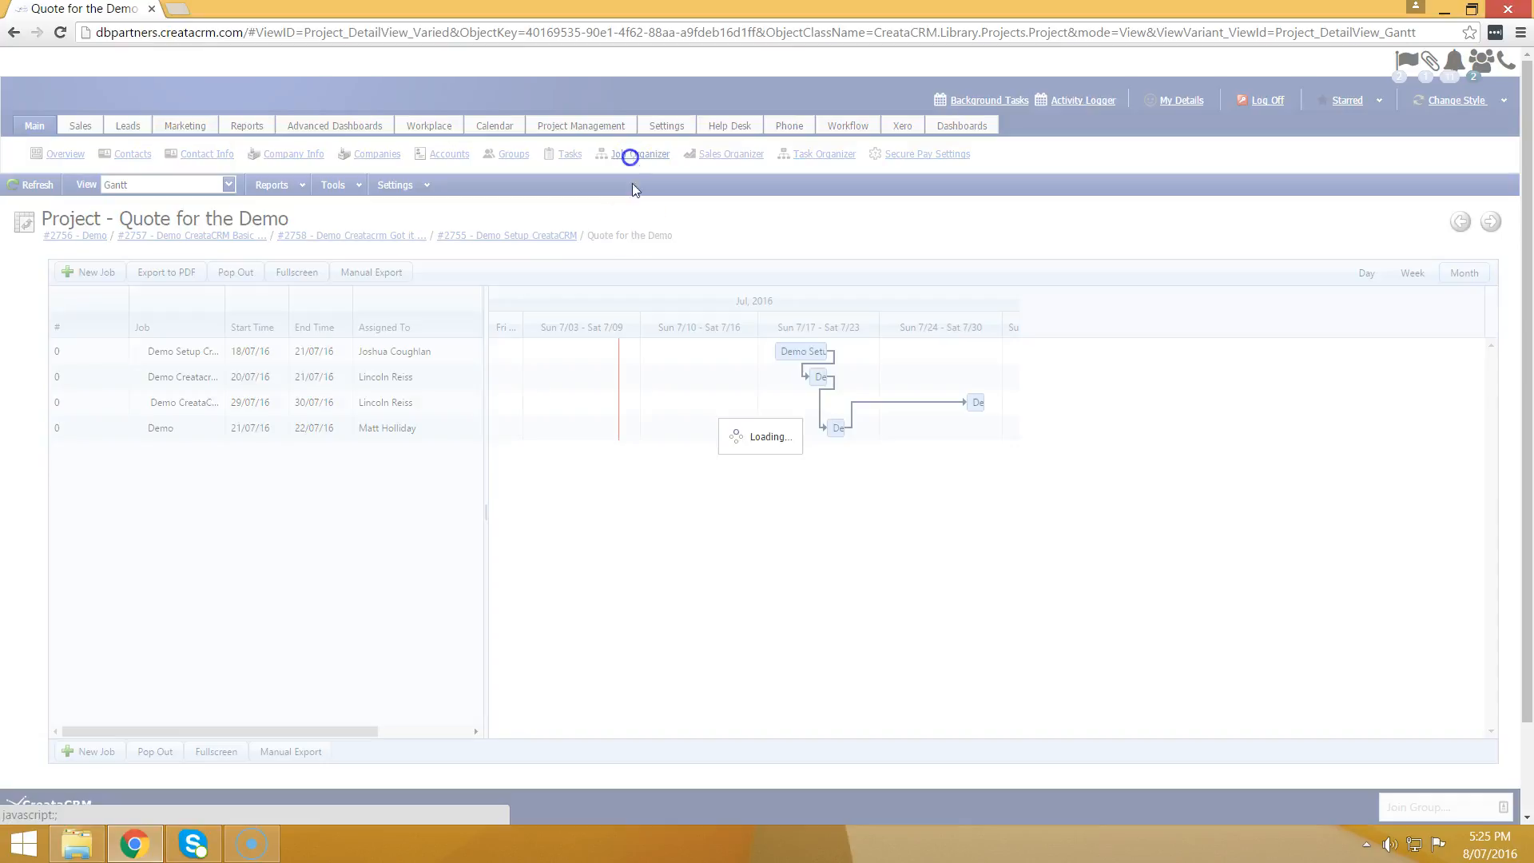
scroll(550, 466, right, 10)
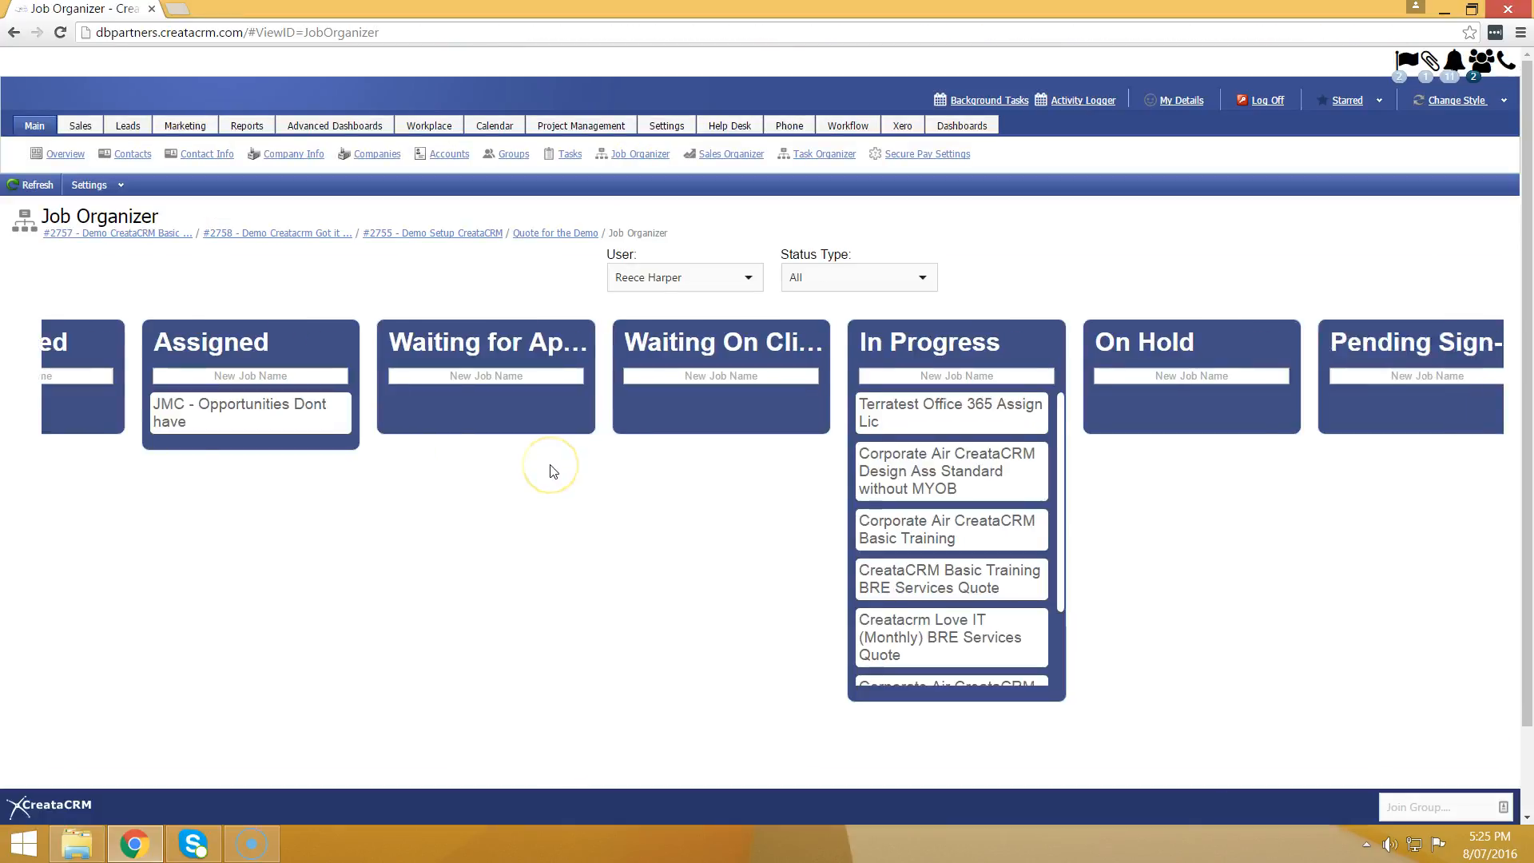
scroll(550, 466, left, 10)
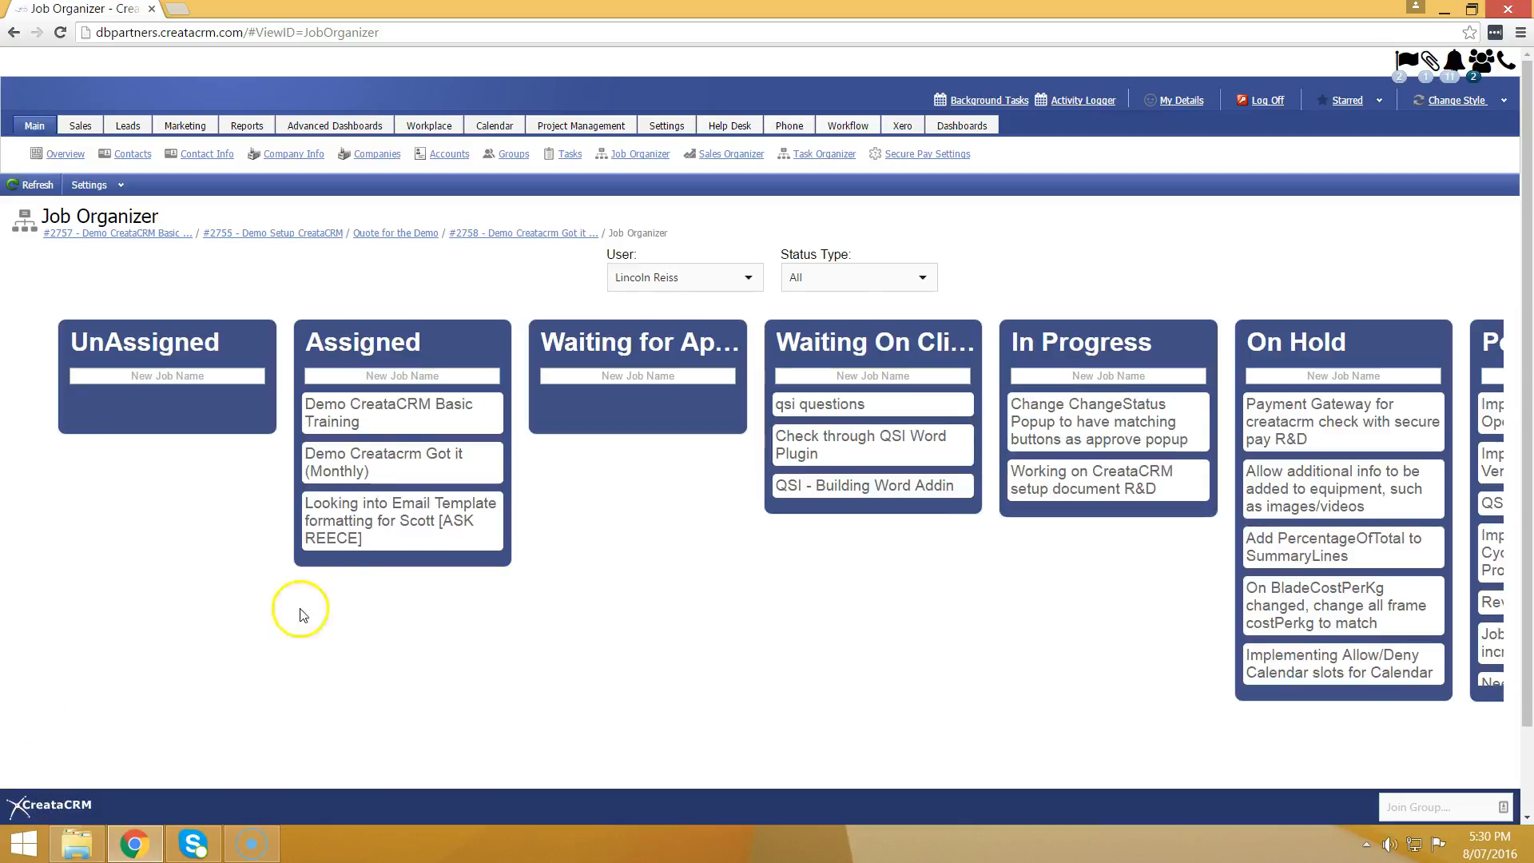
Move the Demo CreataCRM Basic Training and Demo Creatacrm Got it (Monthly) jobs from Assigned to In Progress.
drag(387, 404, 1102, 420)
drag(447, 416, 1128, 442)
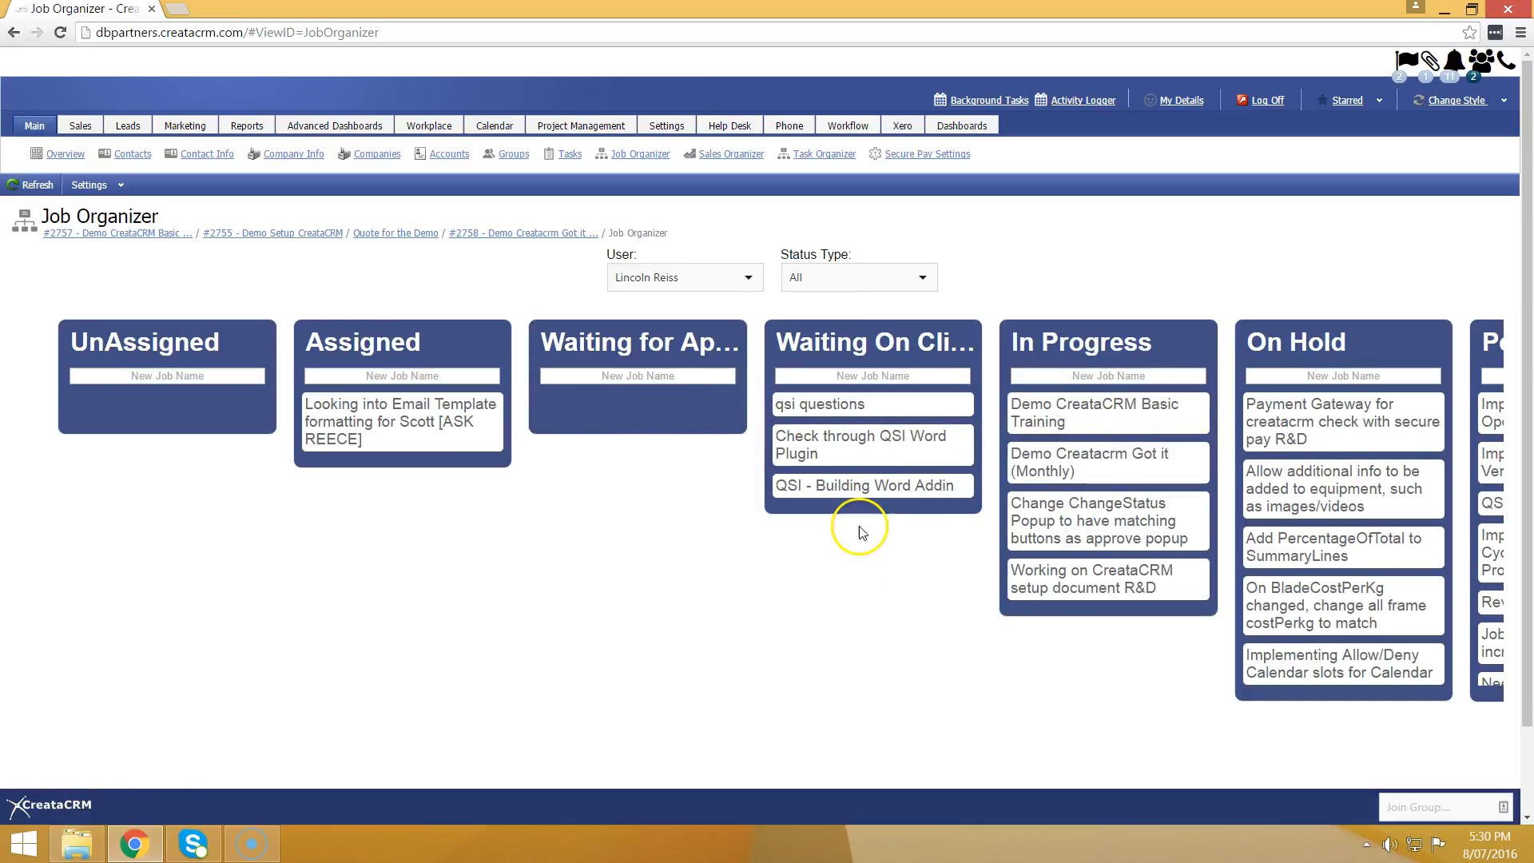
mouse_move(1096, 423)
mouse_down()
mouse_move(1028, 447)
mouse_move(1078, 406)
mouse_move(1097, 429)
mouse_up()
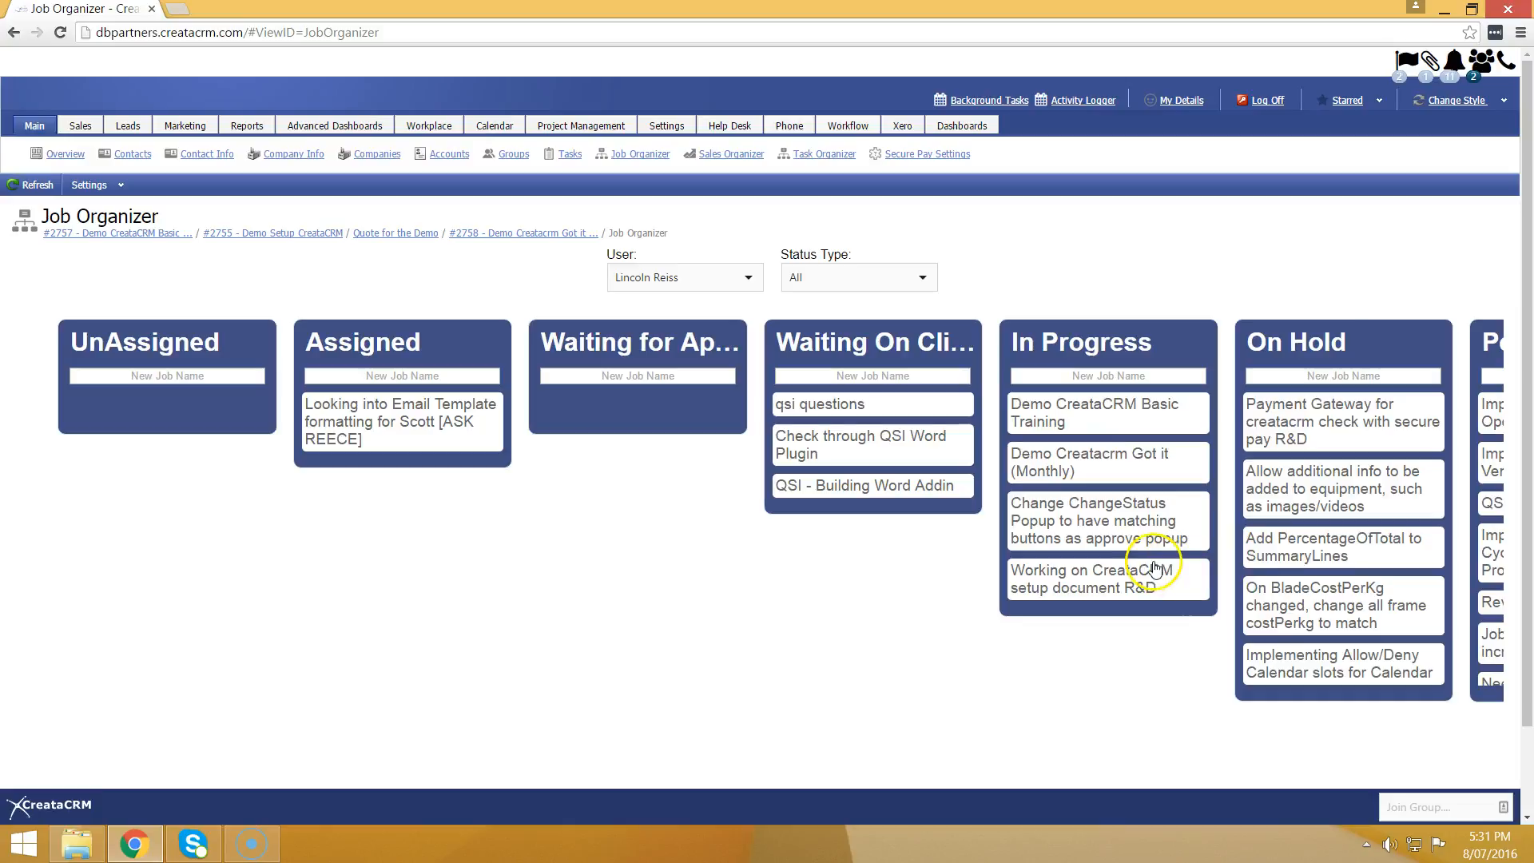
Reorder In Progress to Demo Creatacrm Got it (Monthly), Working on CreataCRM setup document R&D, Change ChangeStatus Popup, and Demo CreataCRM Basic Training.
drag(1126, 525, 1119, 403)
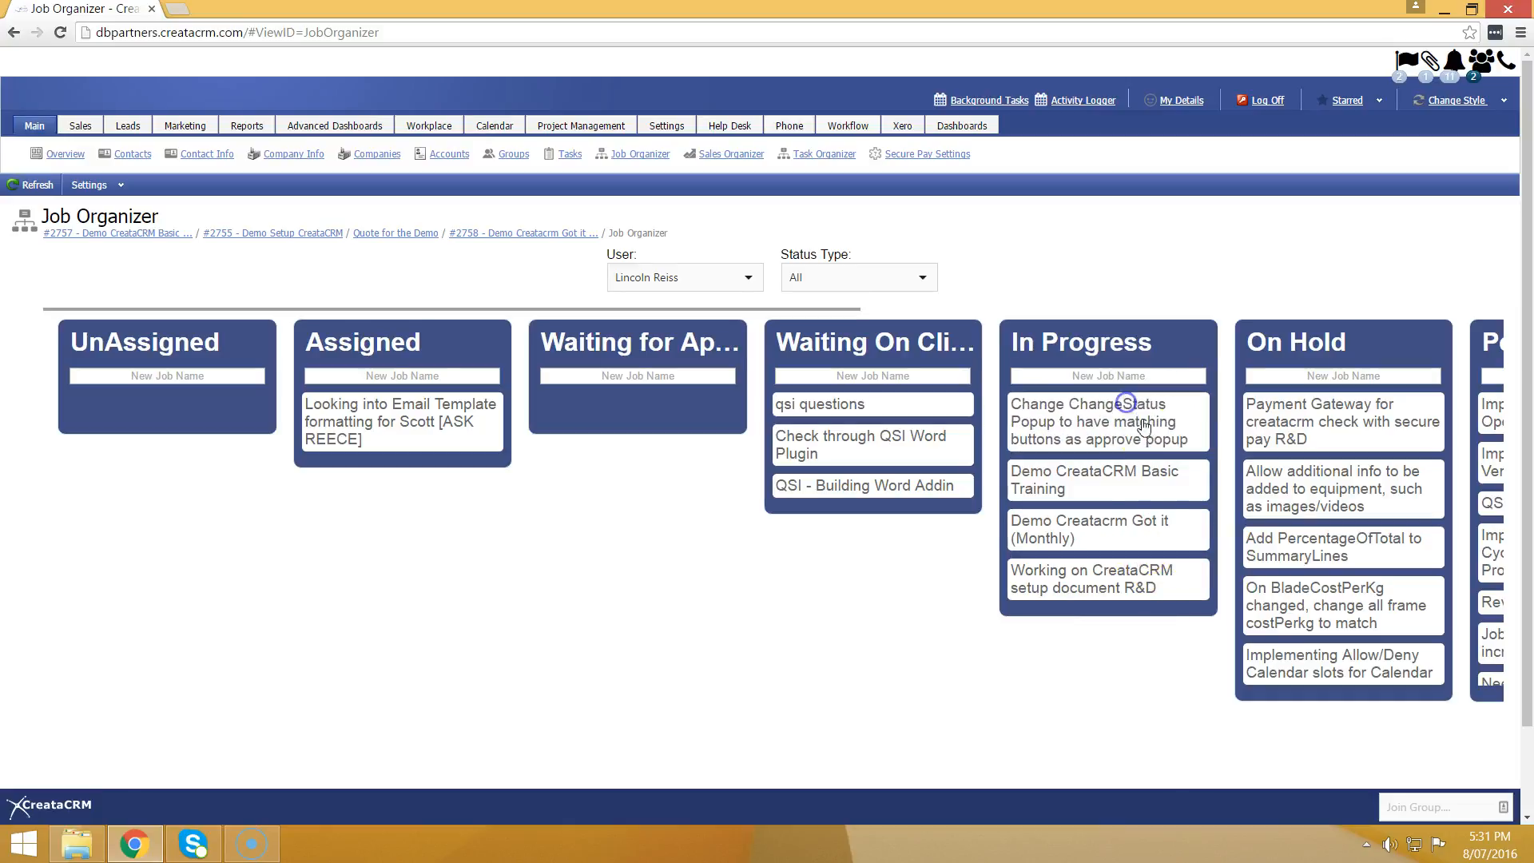
drag(1125, 579, 1115, 404)
drag(1136, 573, 1143, 395)
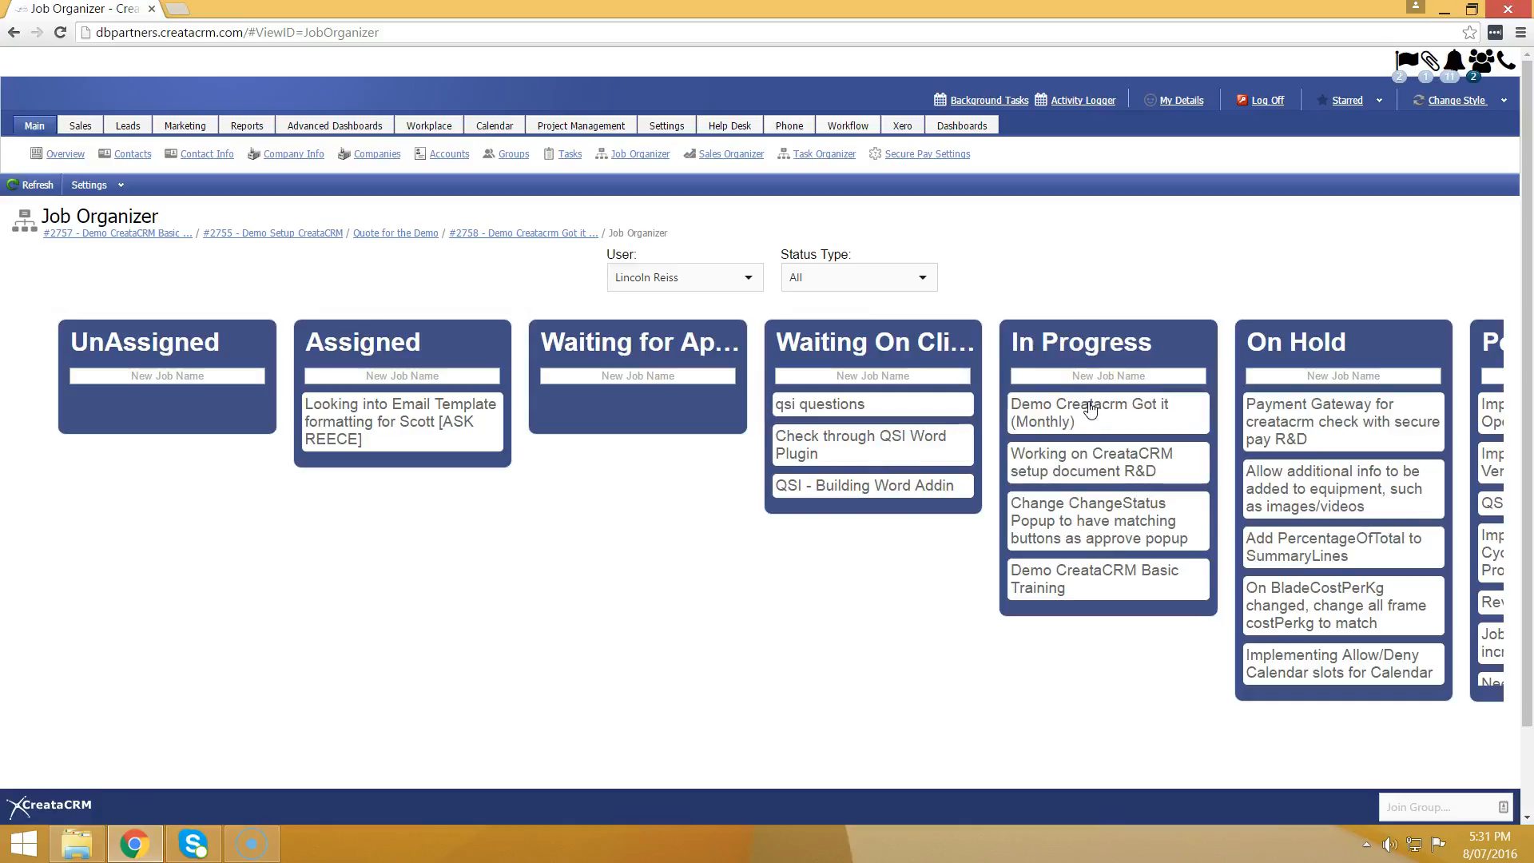
Move the Looking into Email Template formatting job from Assigned to second place in In Progress.
scroll(1176, 264, down, 1)
scroll(1177, 264, up, 1)
scroll(1000, 673, down, 7)
scroll(1000, 673, down, 2)
scroll(1000, 673, up, 3)
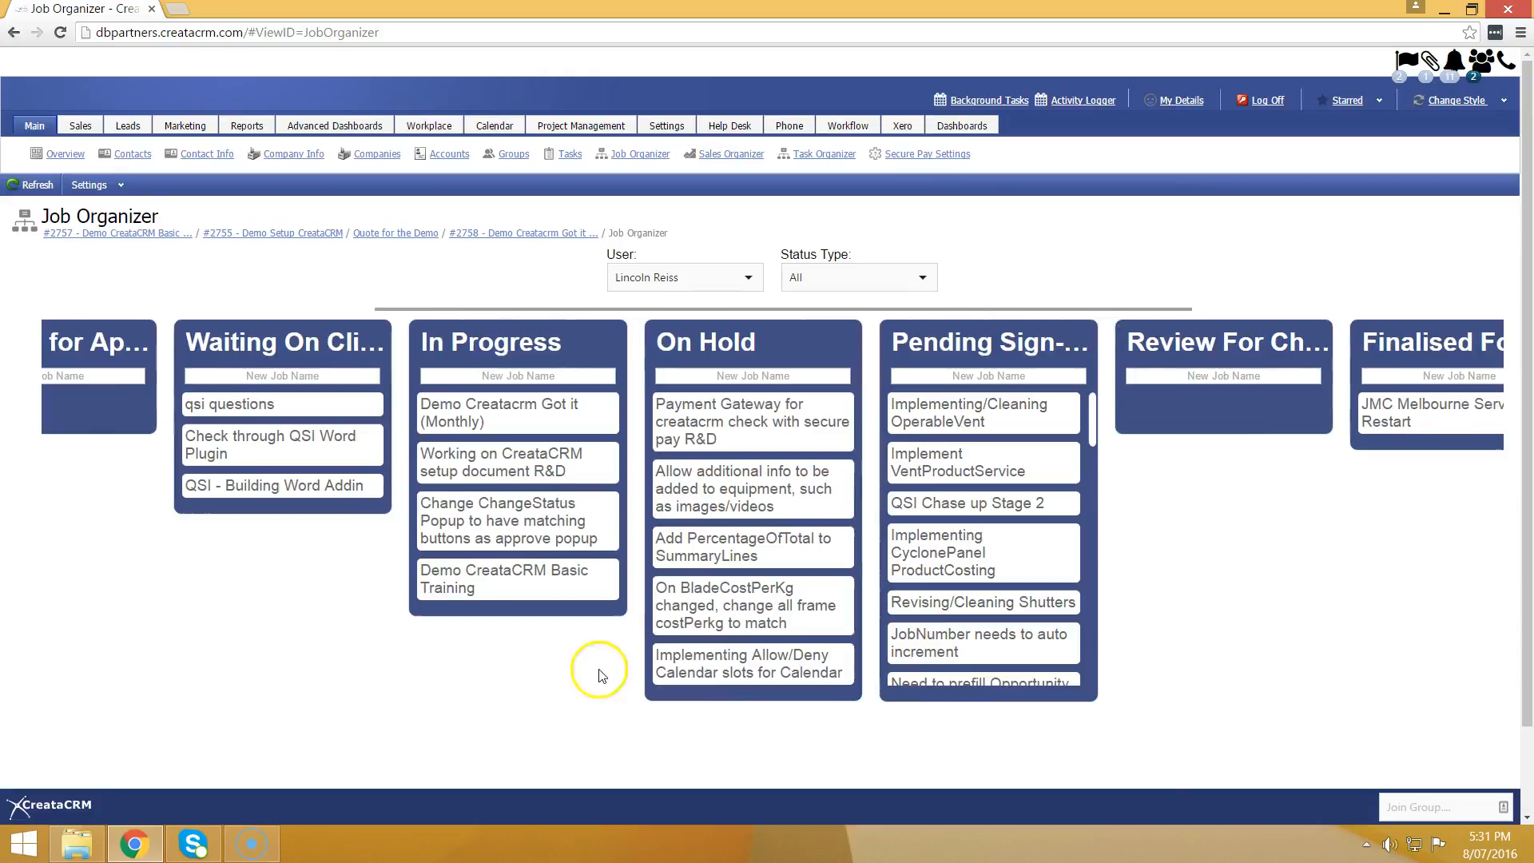
scroll(592, 671, up, 7)
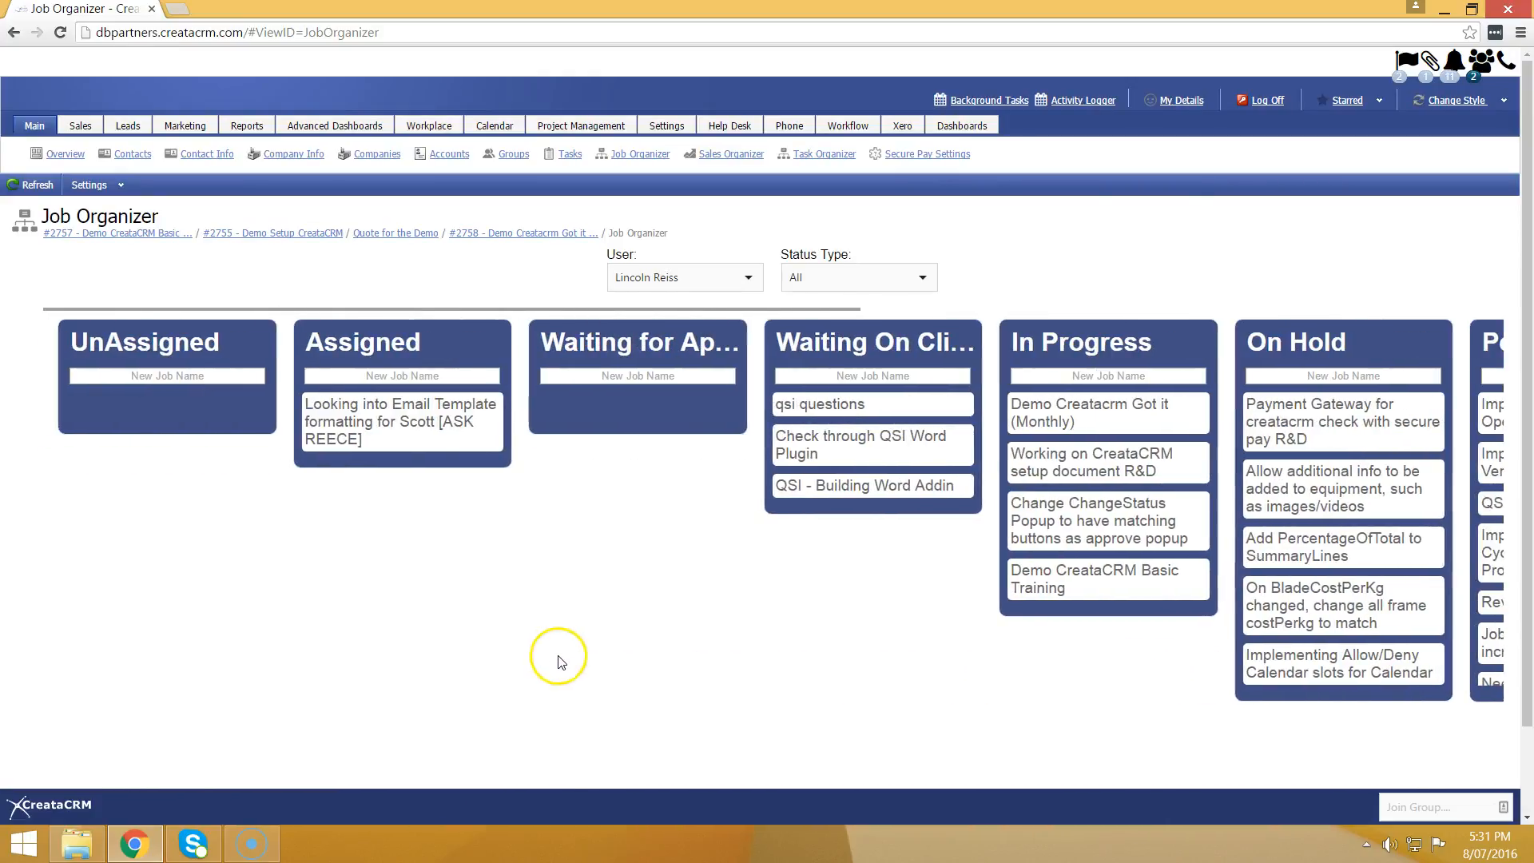
click(847, 493)
drag(847, 493, 1102, 504)
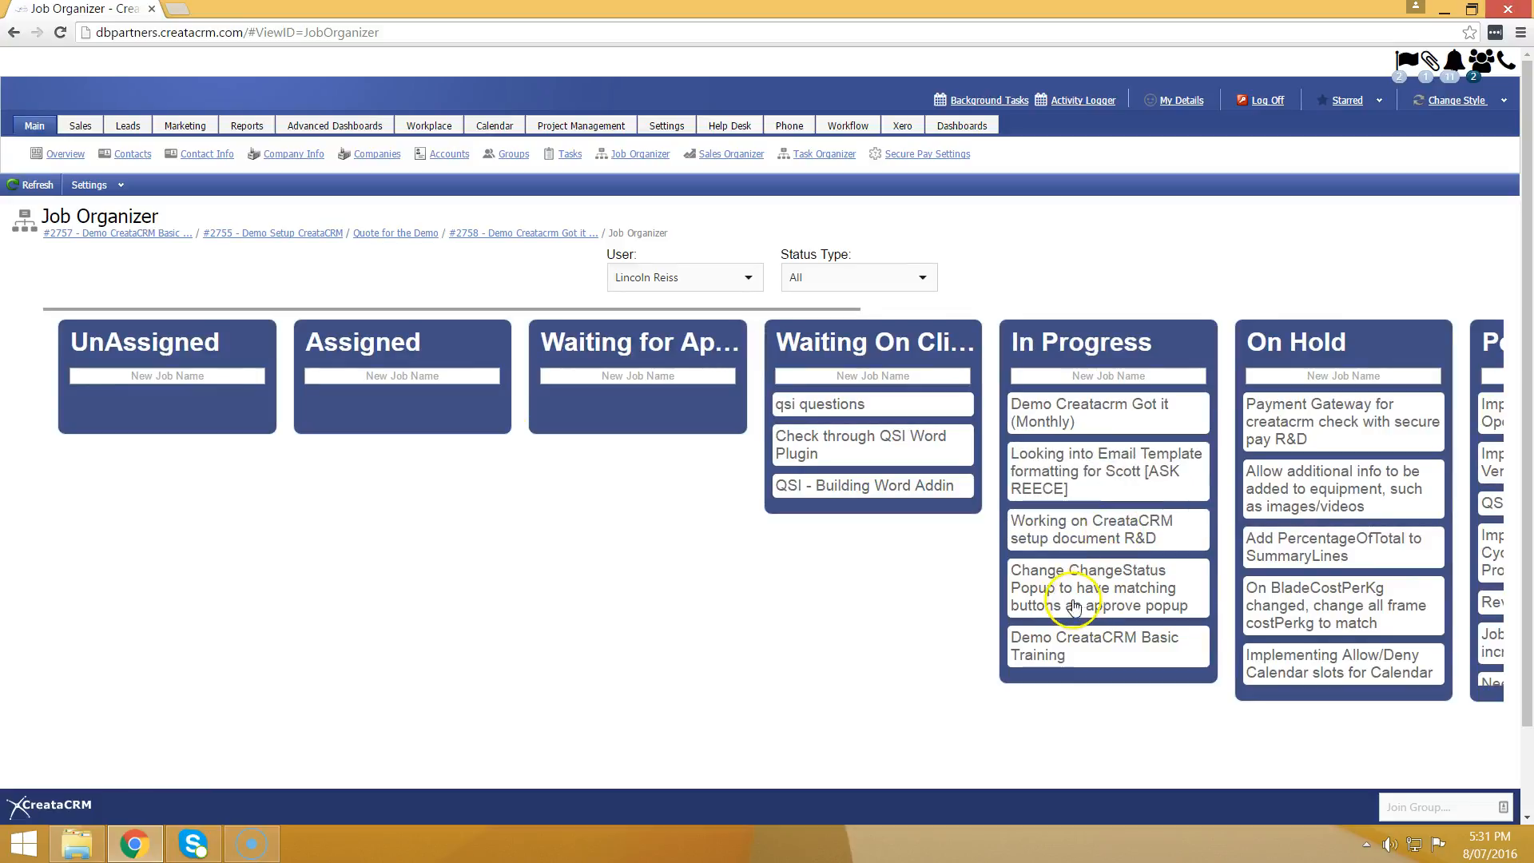
Switch the board to the staff member assigned to Demo Setup CreataCRM and move that job from Assigned to In Progress.
scroll(823, 635, down, 4)
scroll(823, 635, up, 4)
click(720, 290)
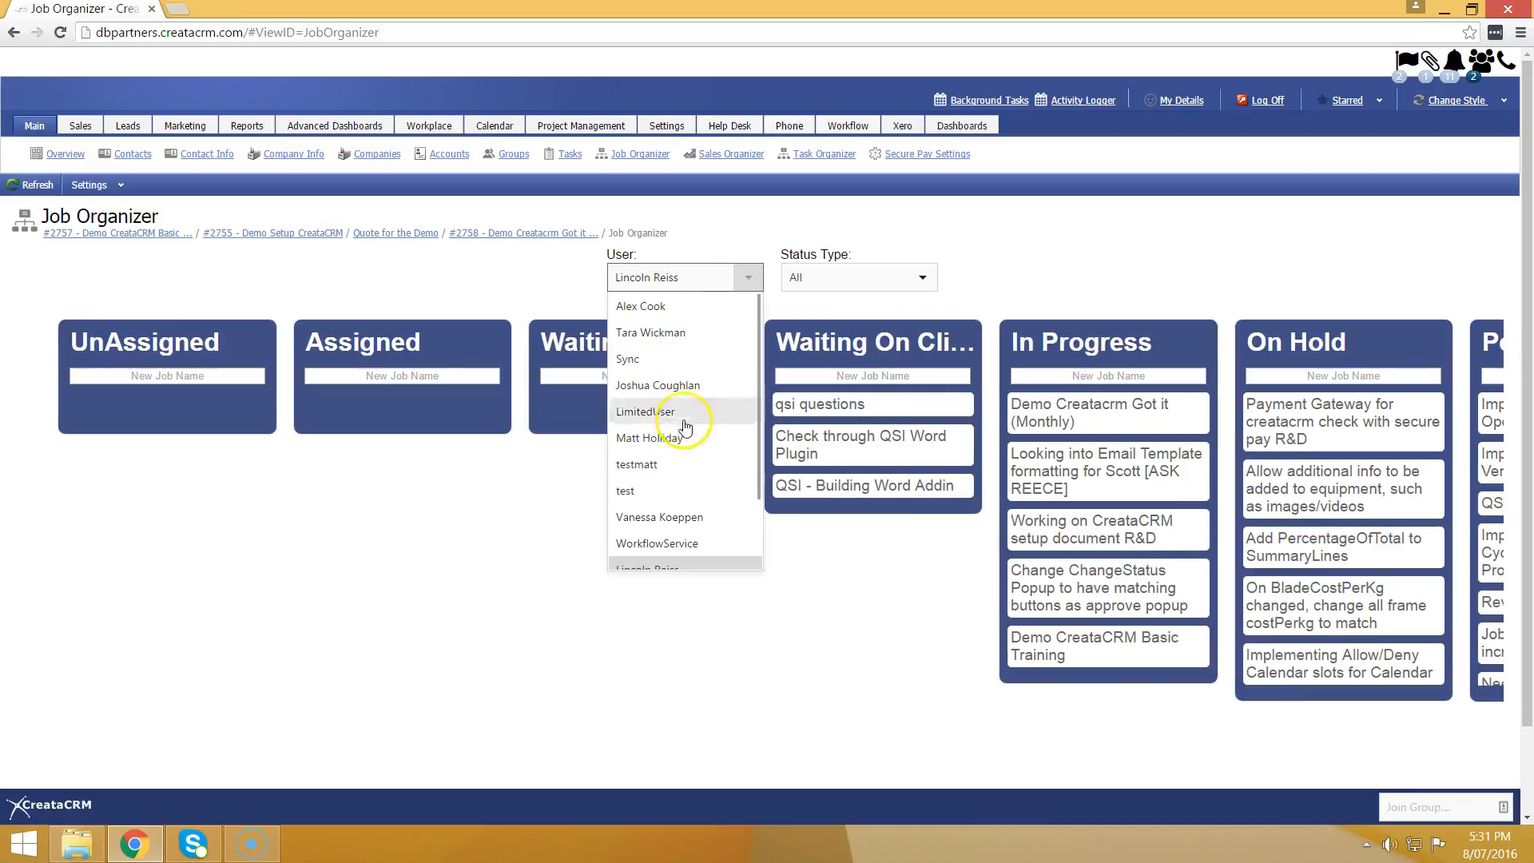
click(704, 387)
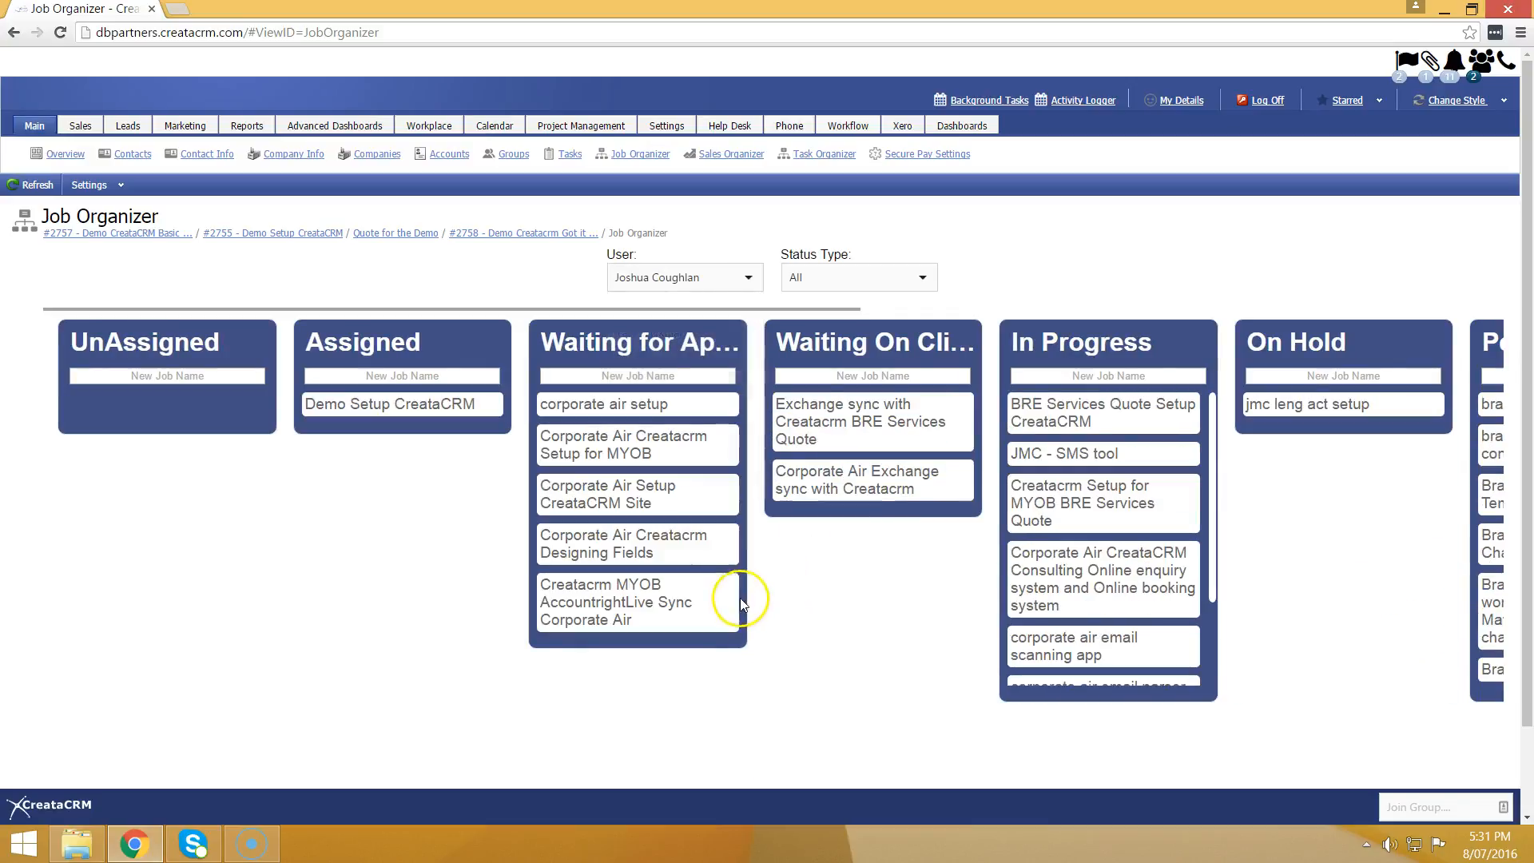
drag(429, 404, 1133, 557)
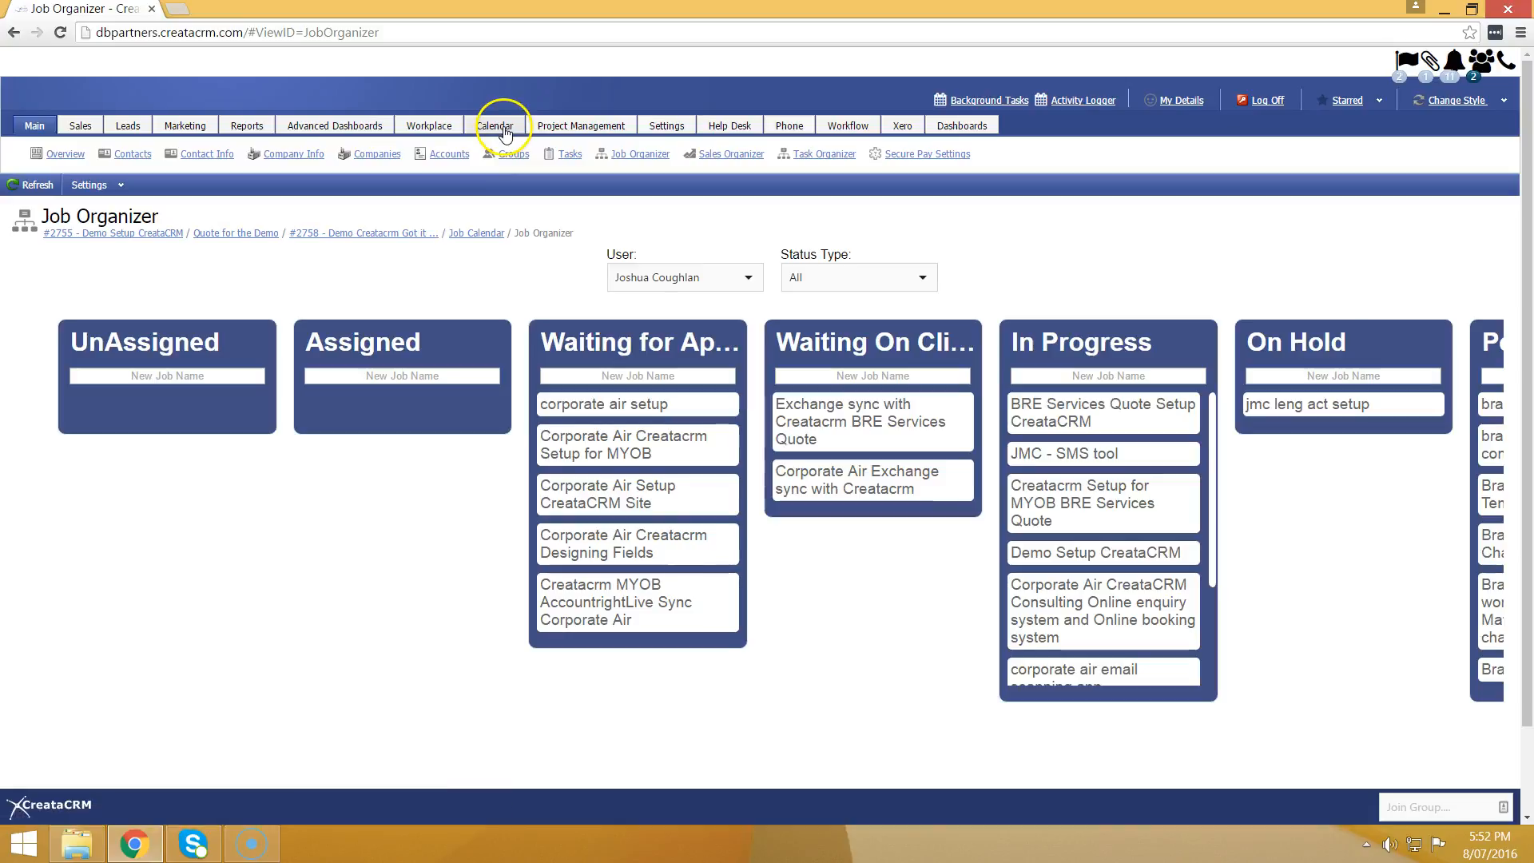
Open the Job Calendar from the project management area.
click(505, 133)
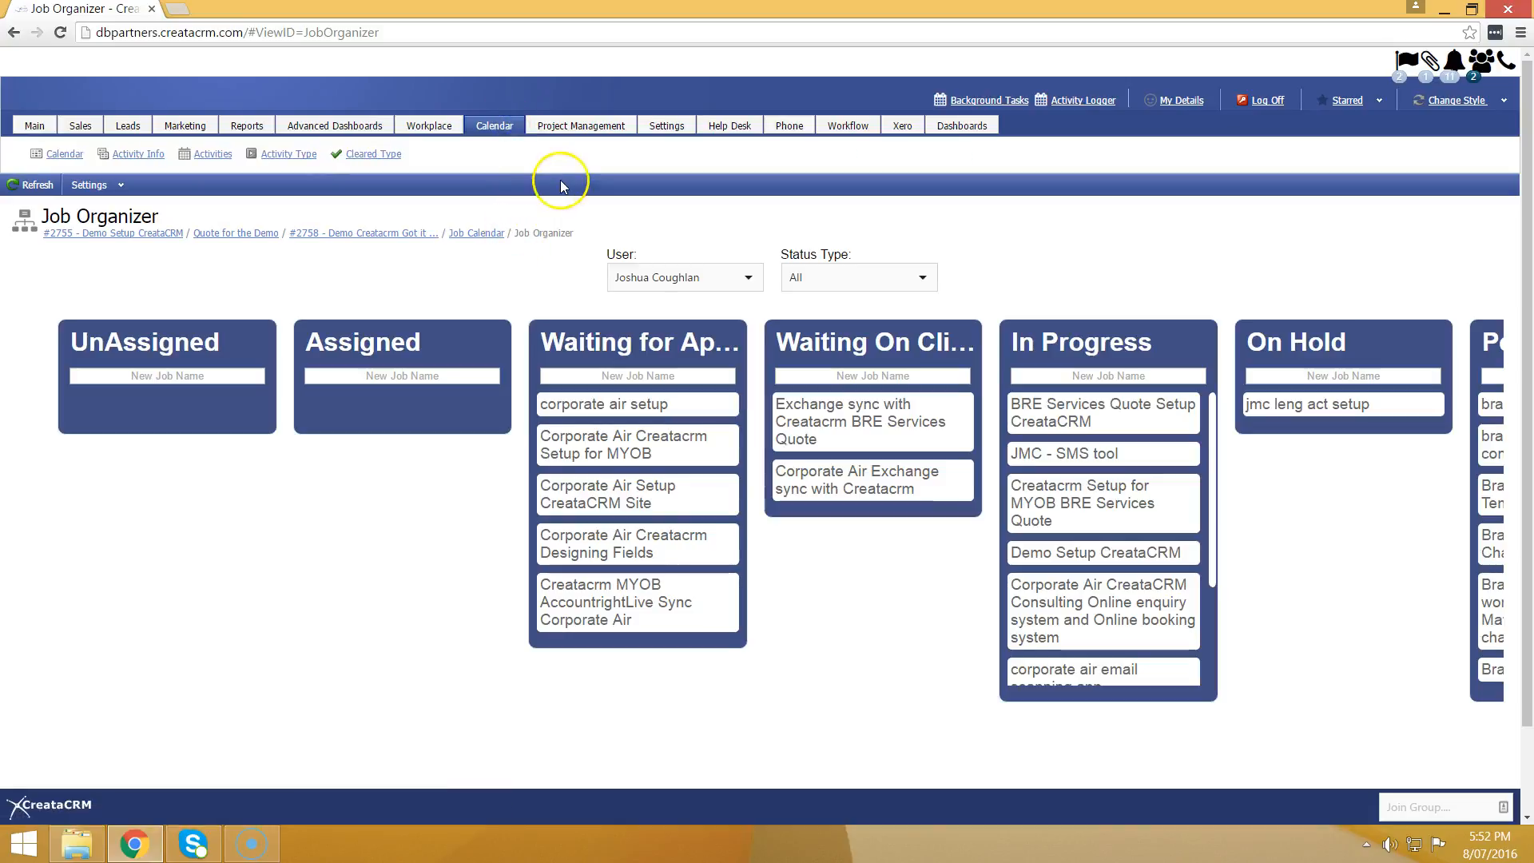
click(569, 128)
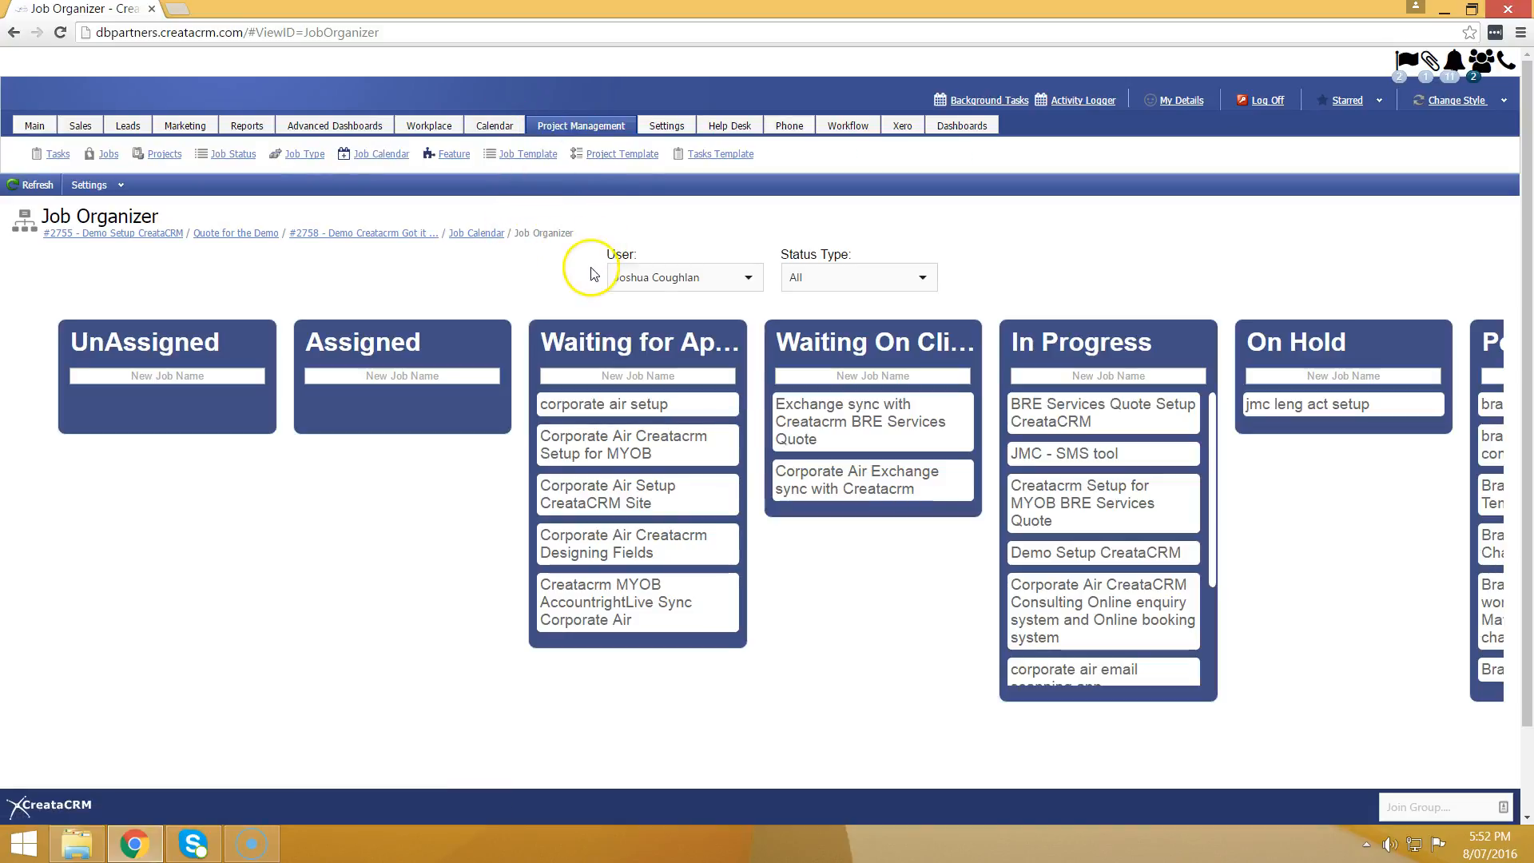
click(409, 155)
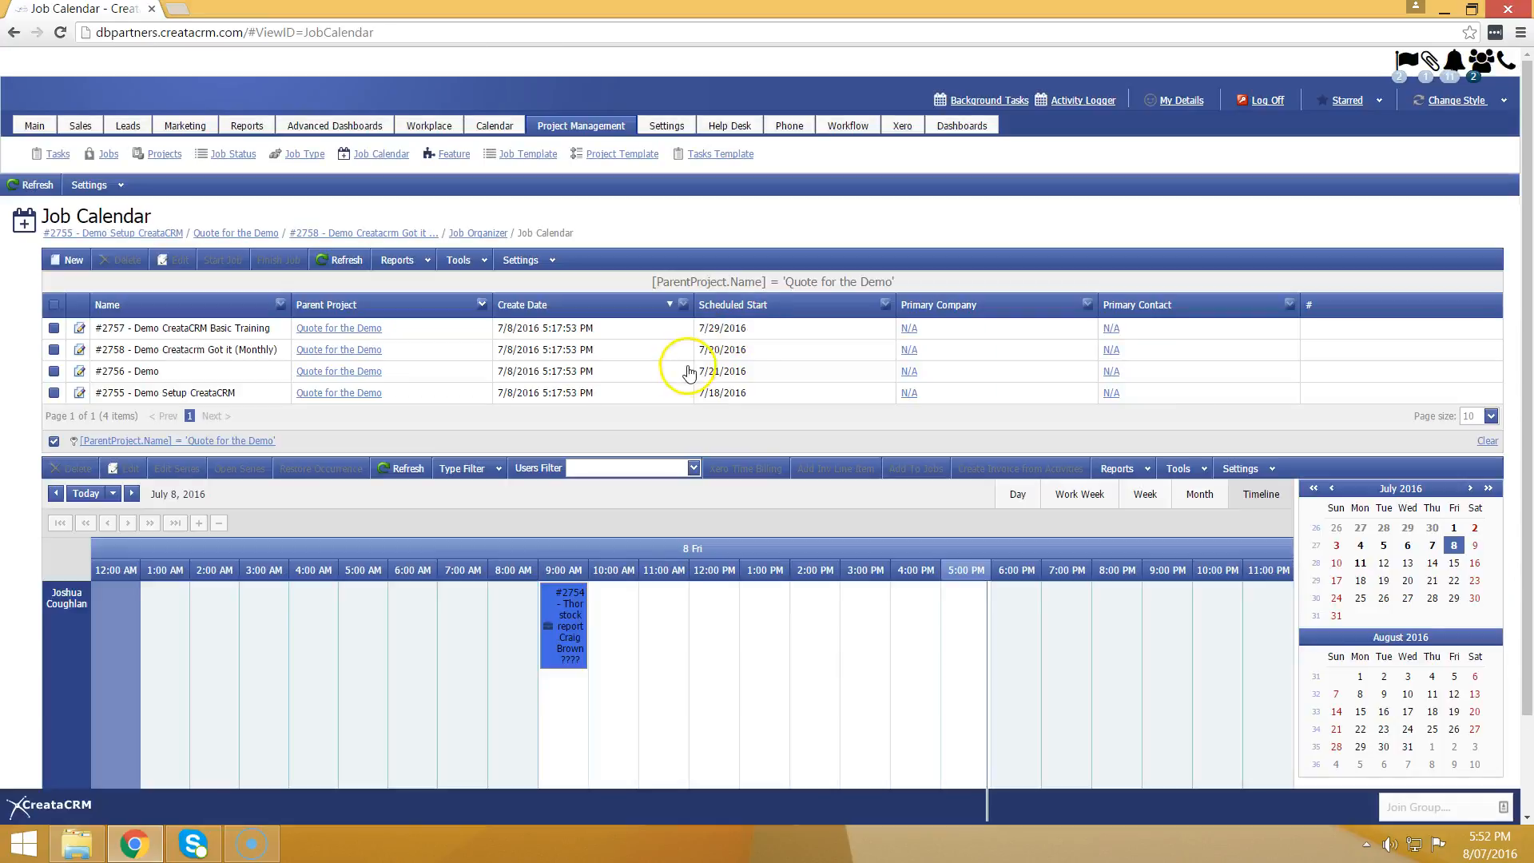
Examine the Parent Project filter options, the job list for Quote for the Demo, and the calendar timeline.
scroll(336, 476, down, 1)
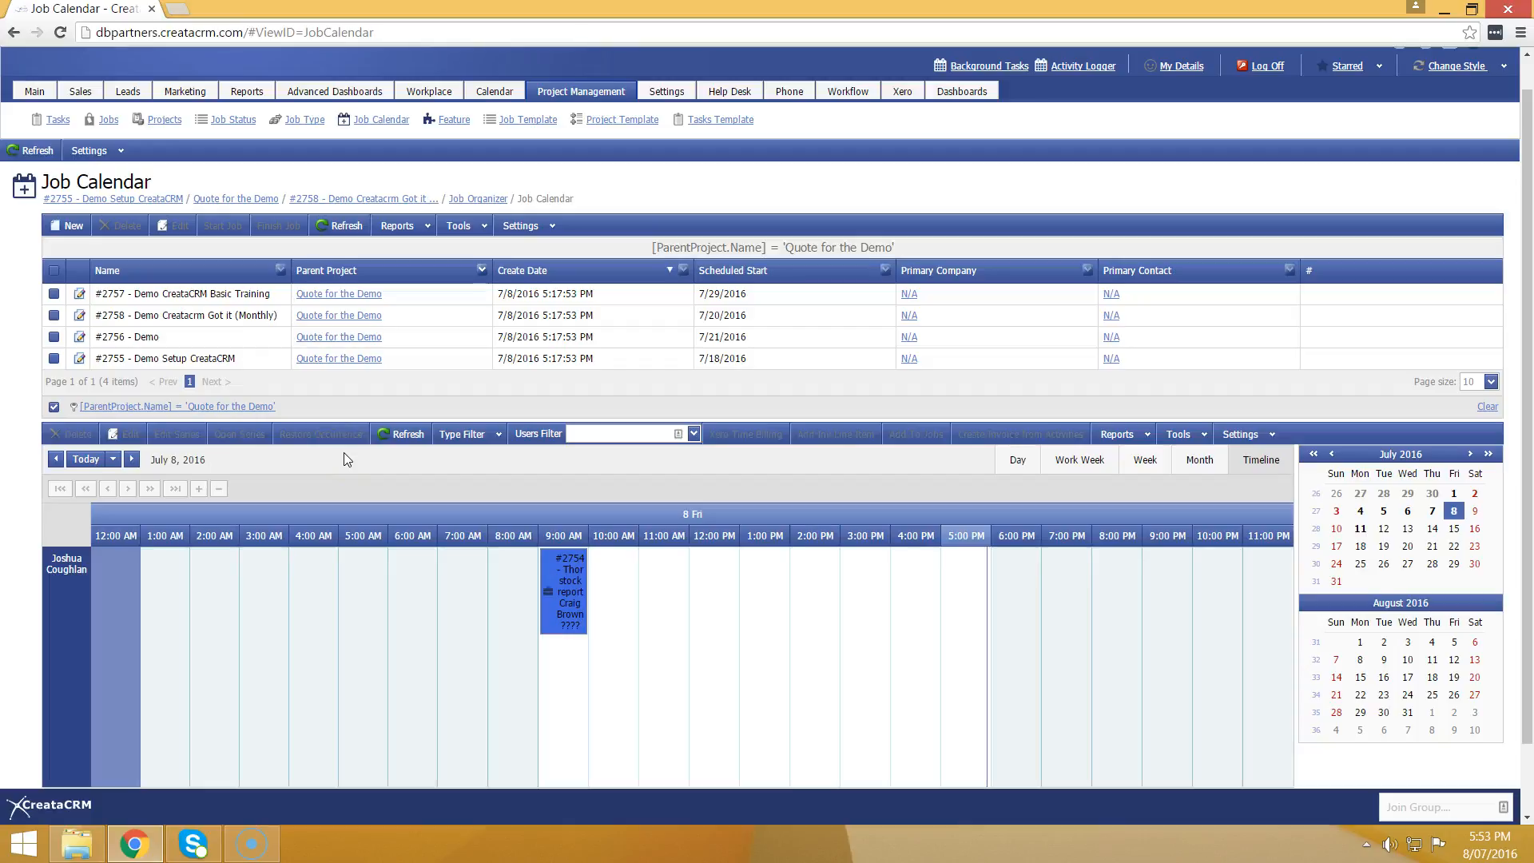
click(482, 270)
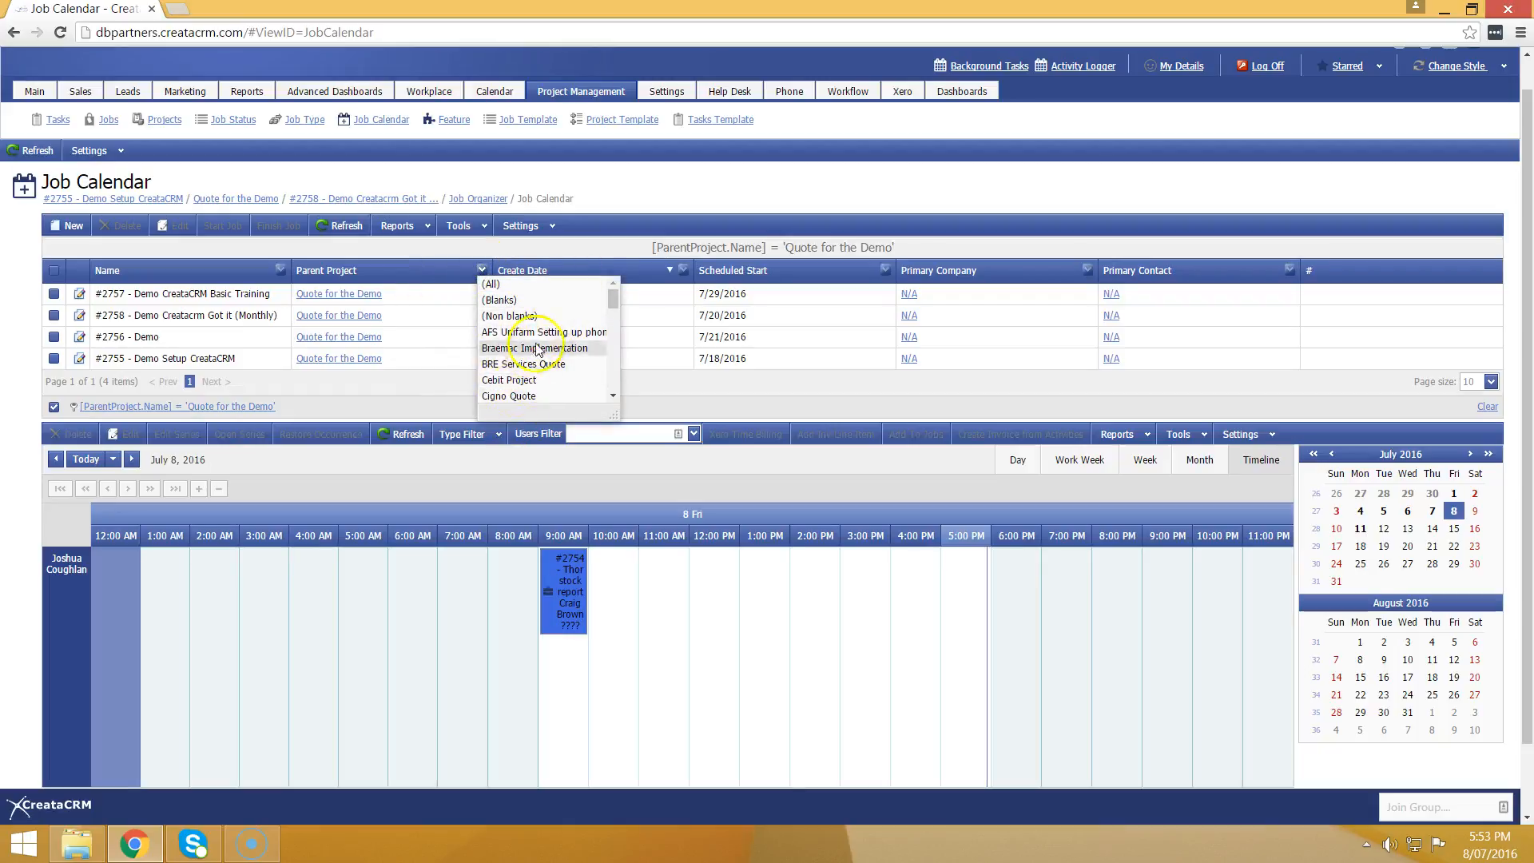
click(693, 180)
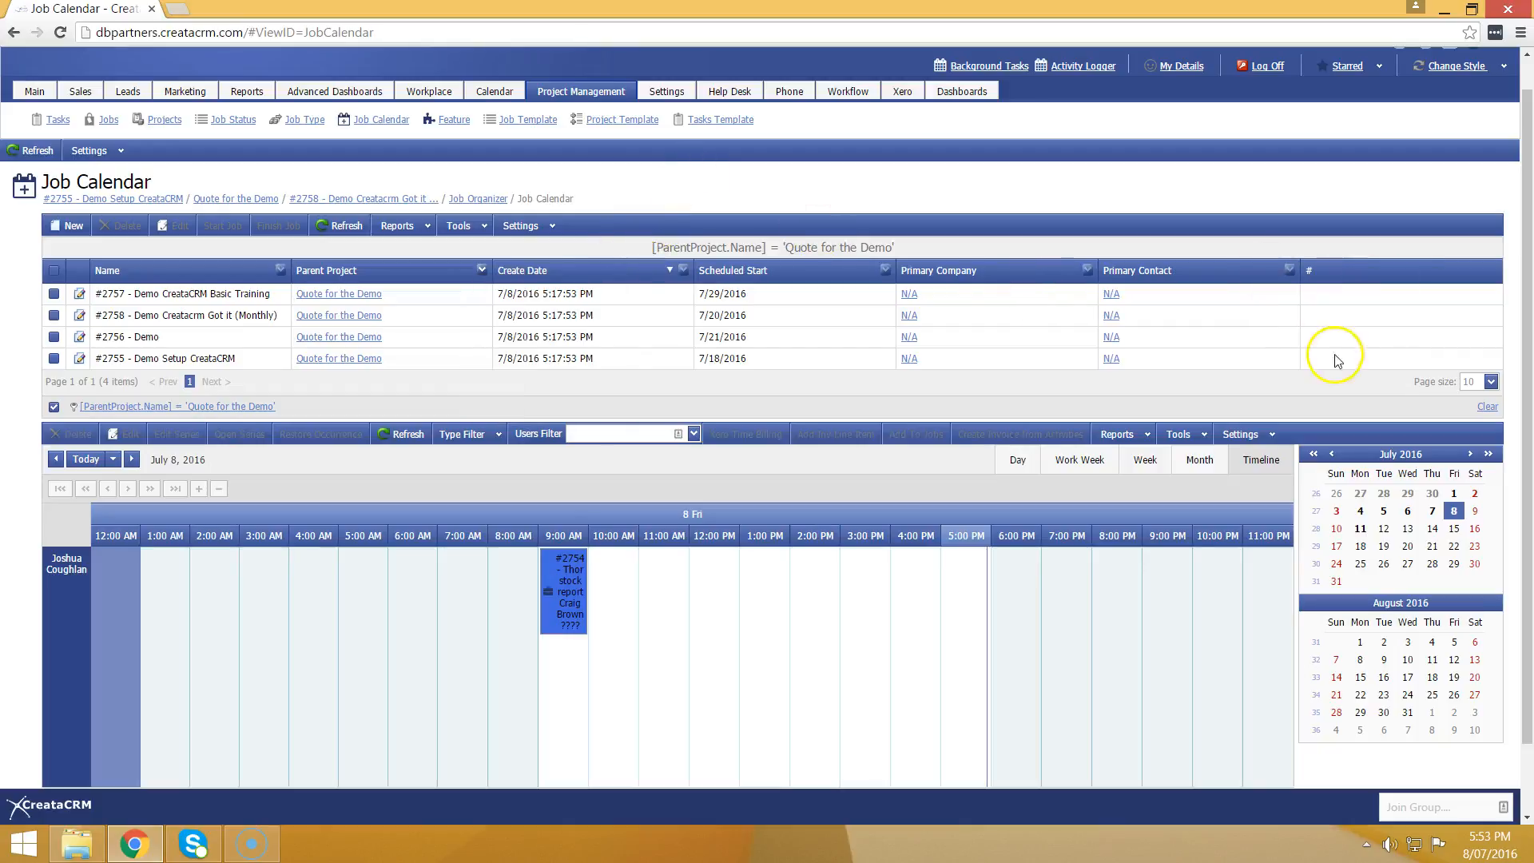
scroll(1023, 542, down, 1)
scroll(1029, 544, up, 1)
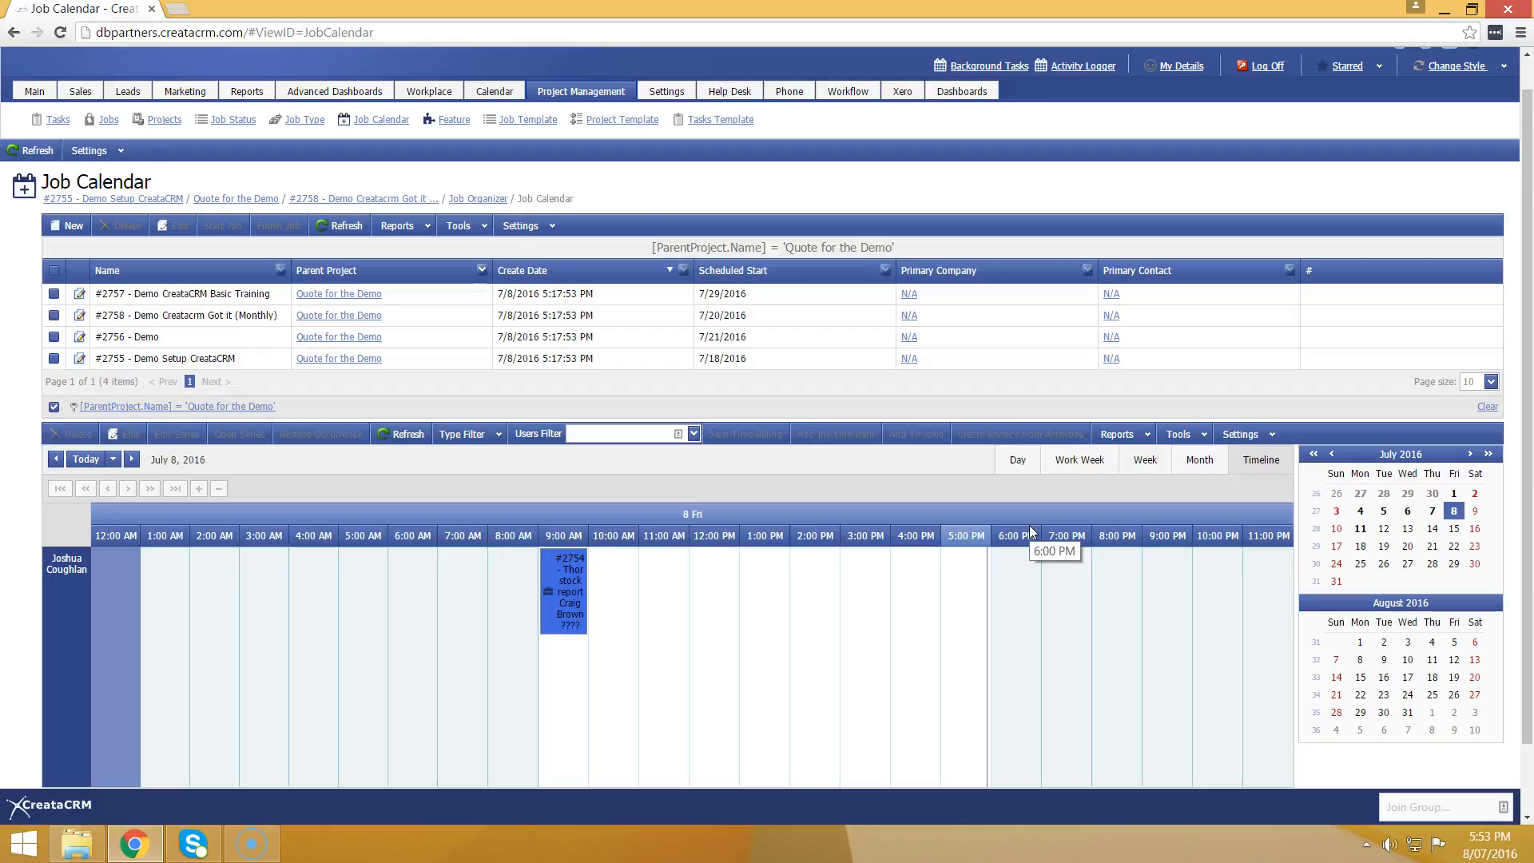
scroll(1239, 519, down, 1)
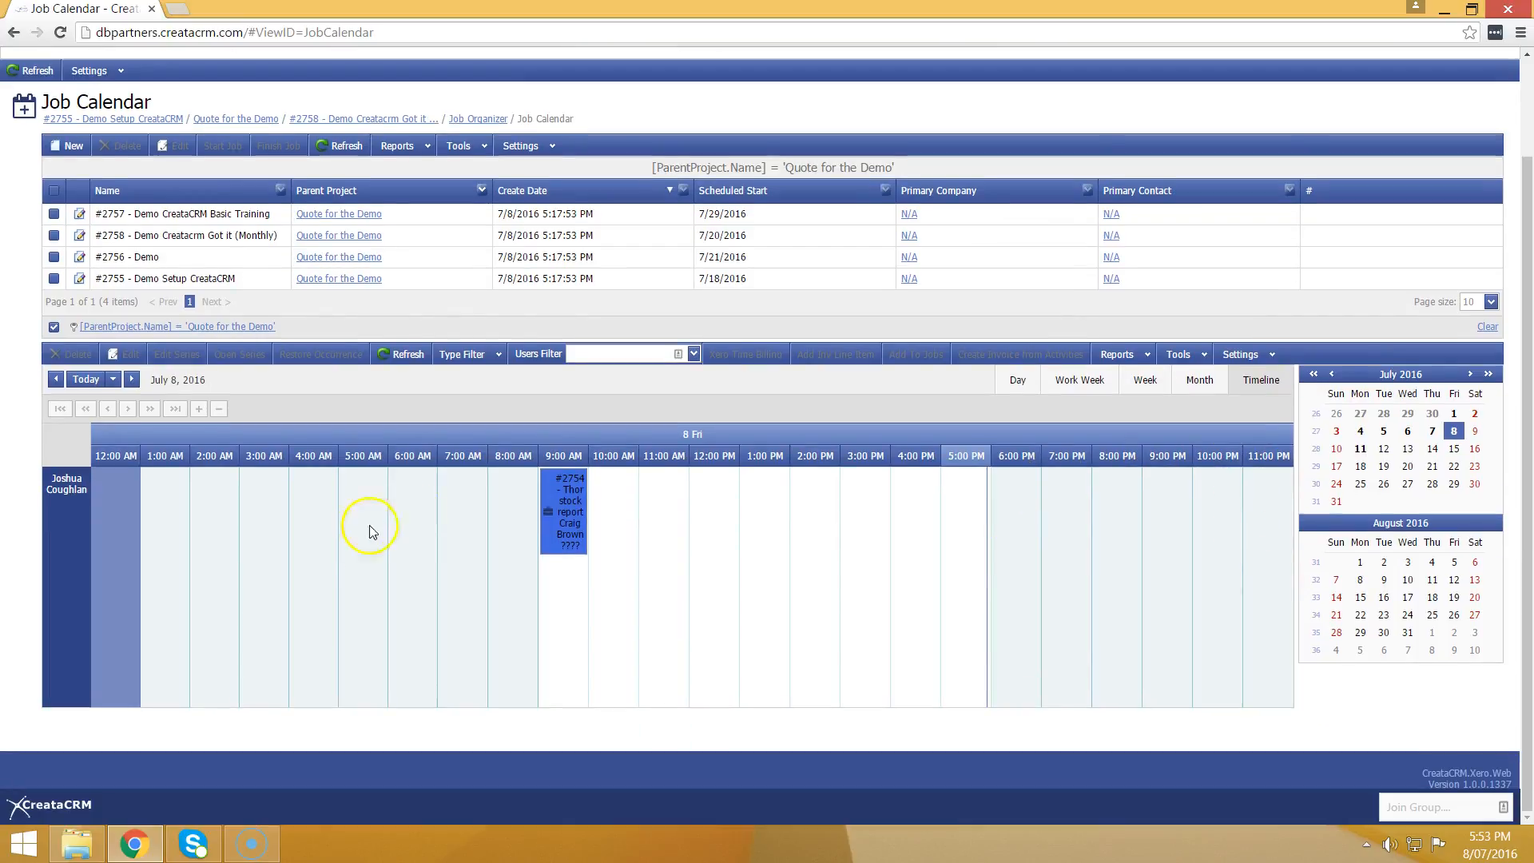
Add a second staff member to the calendar timeline and review both schedules for July 6, 2016.
click(694, 354)
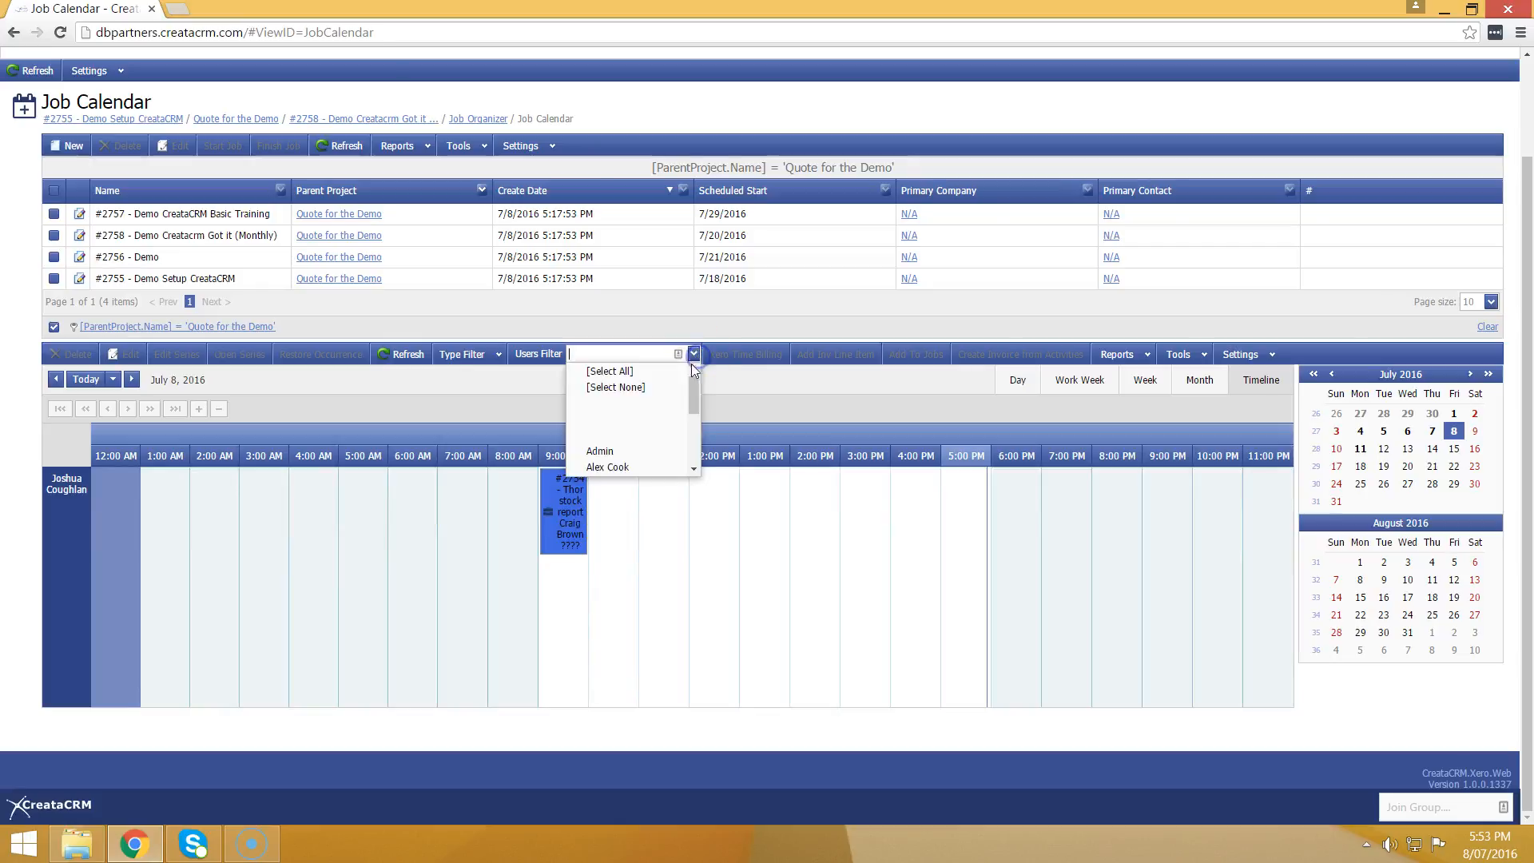
click(647, 439)
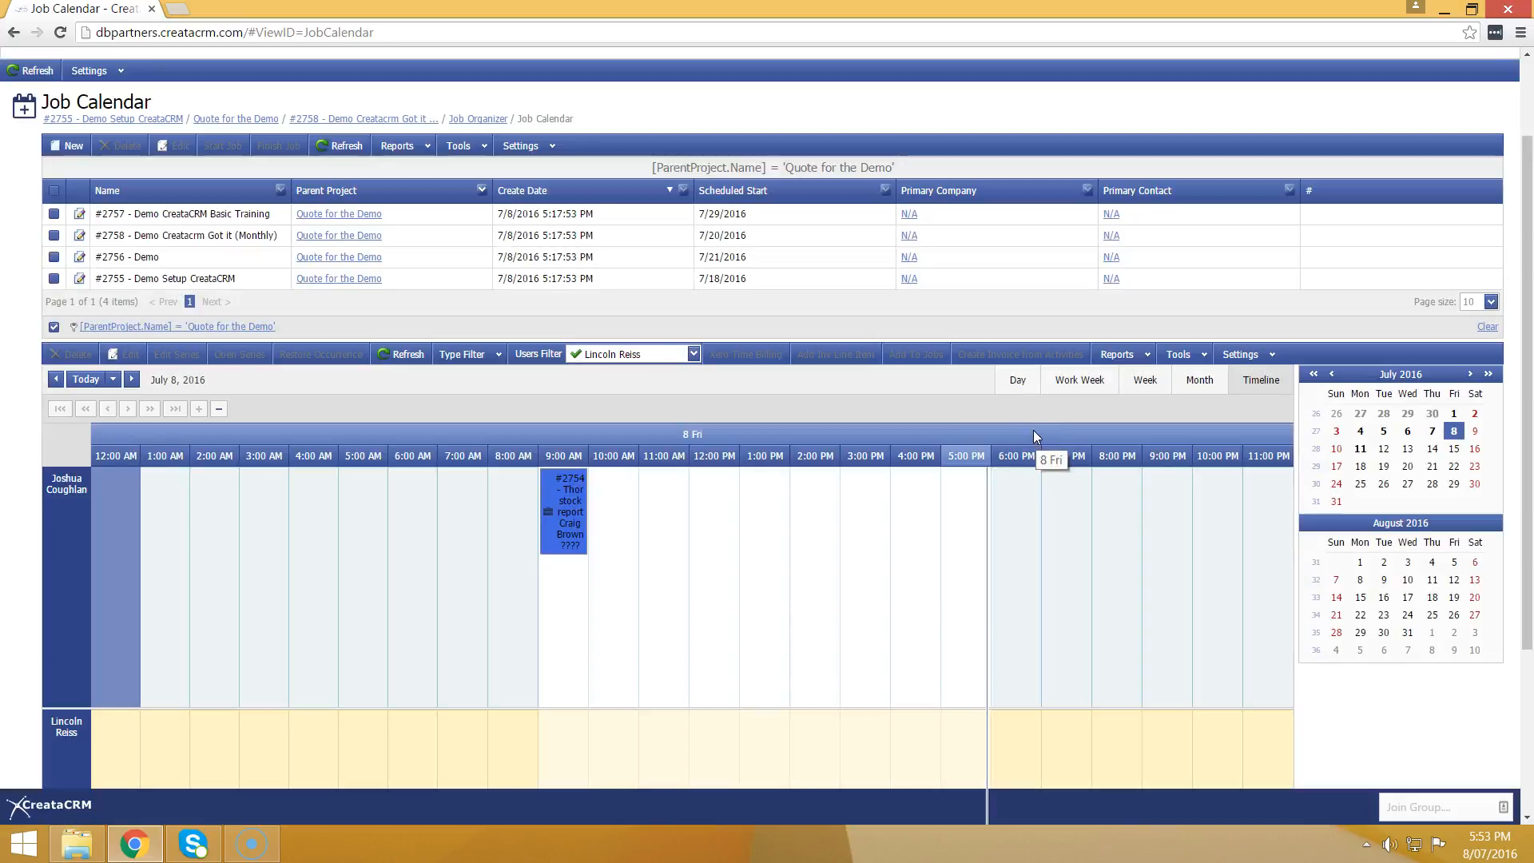
scroll(1034, 423, down, 1)
click(1409, 351)
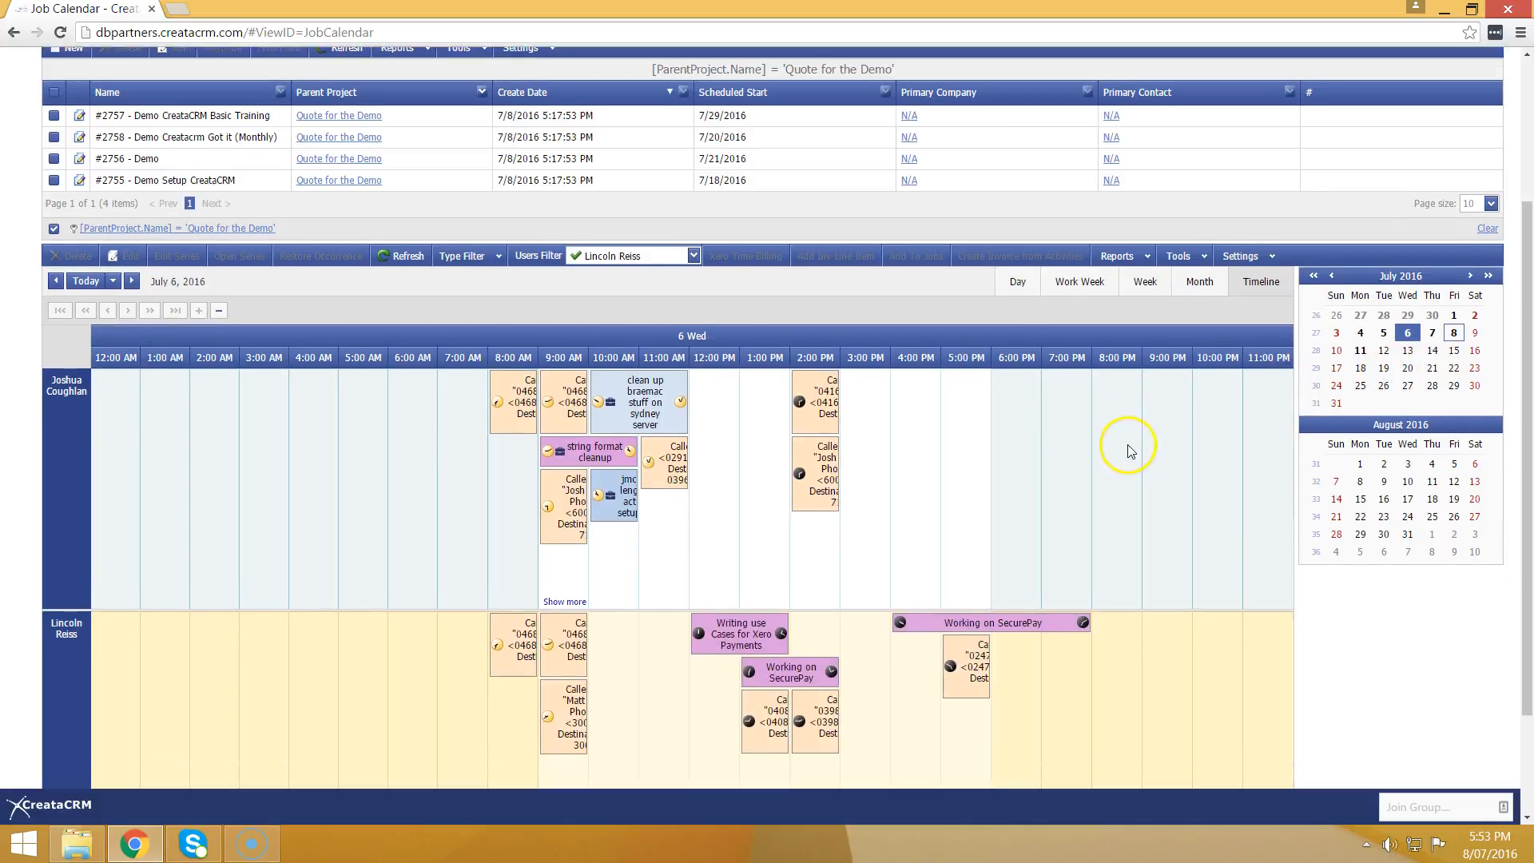
scroll(1130, 445, down, 2)
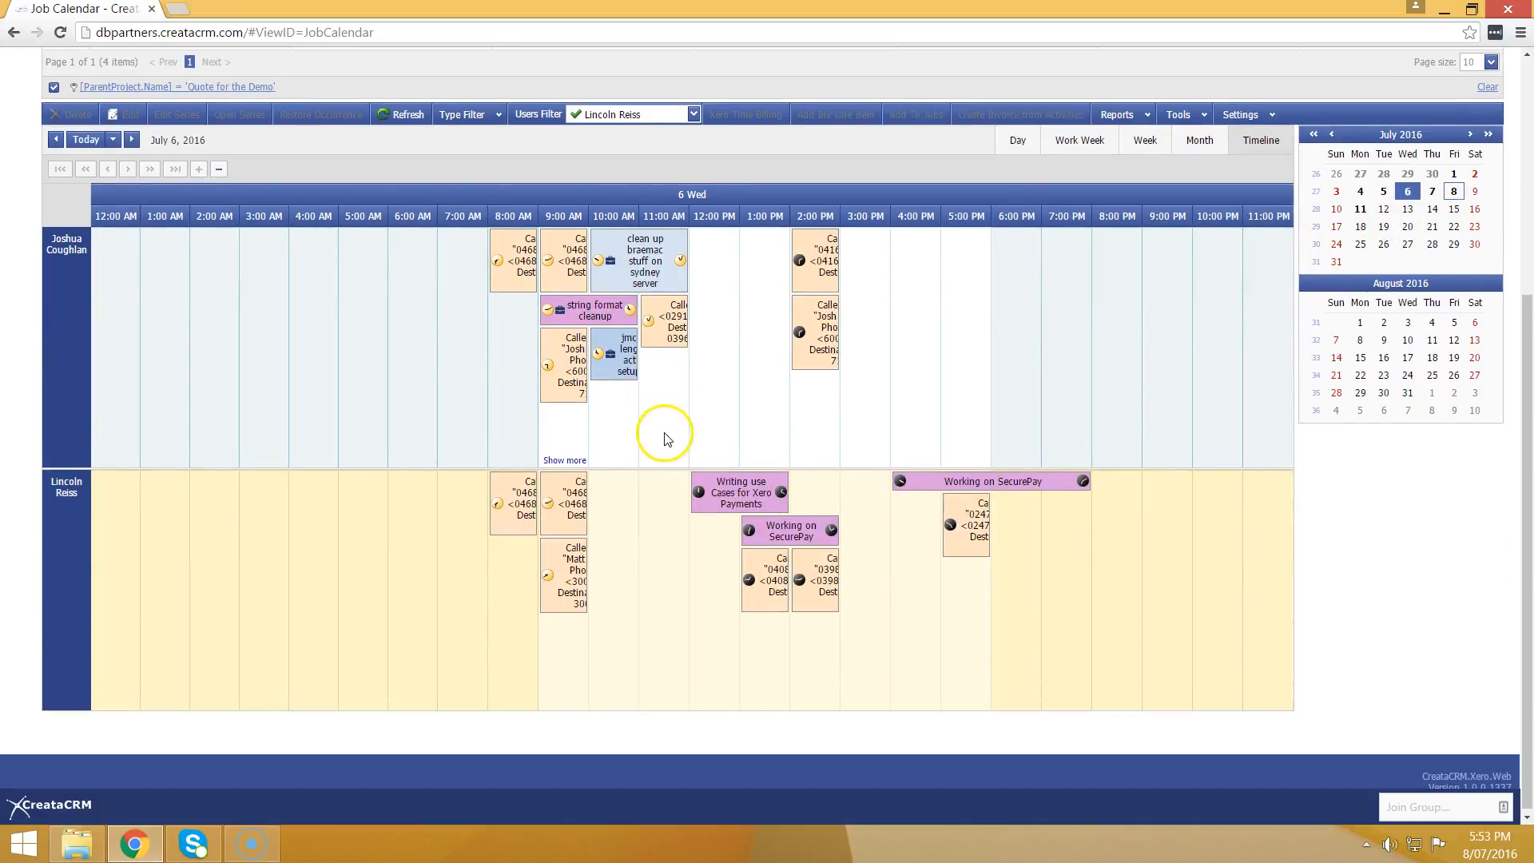
scroll(669, 435, up, 1)
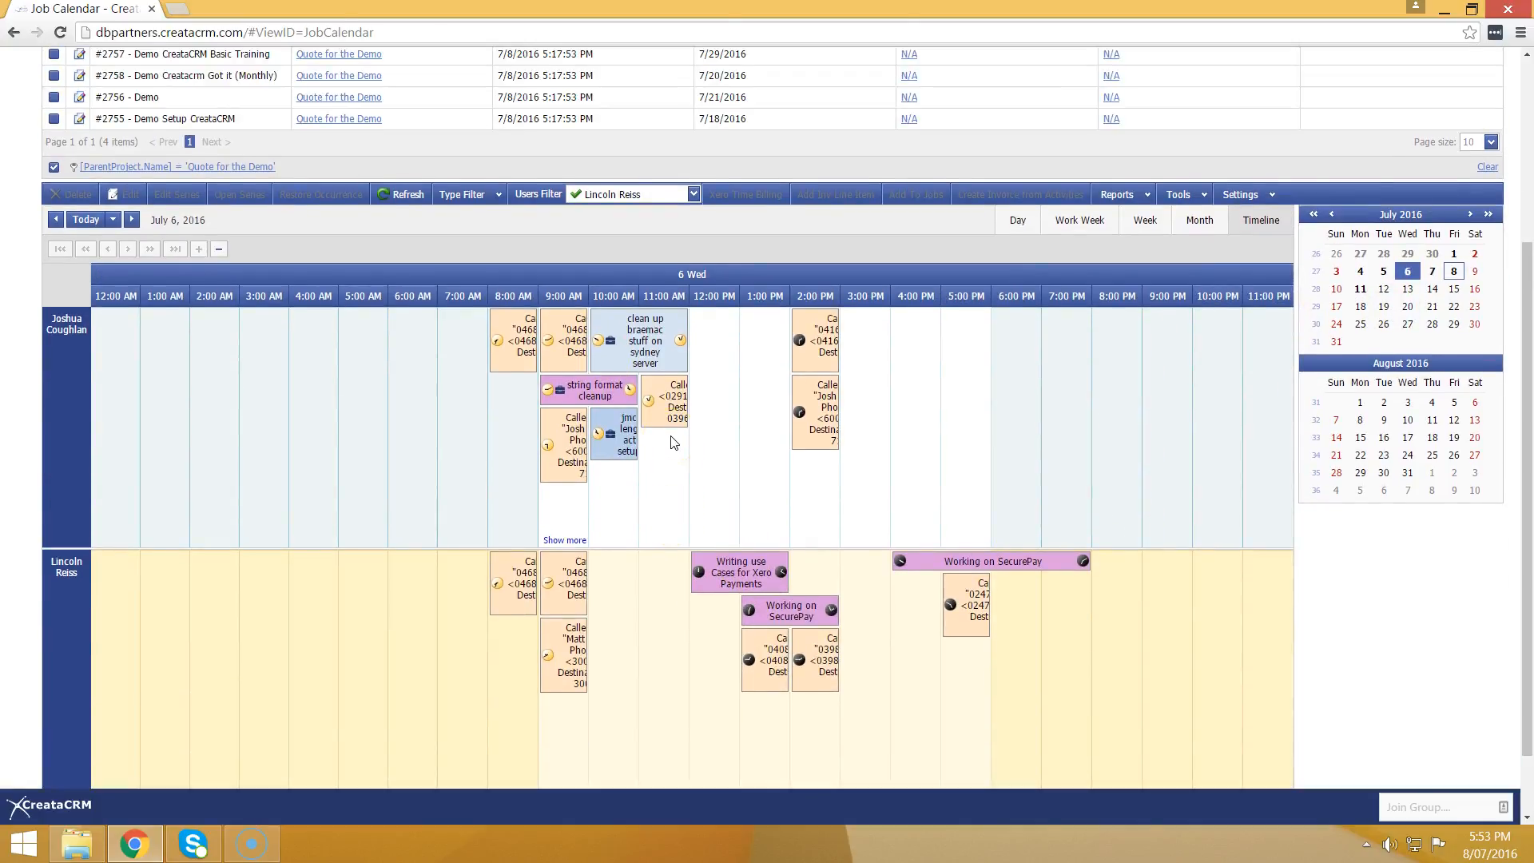
click(610, 452)
scroll(1063, 587, up, 2)
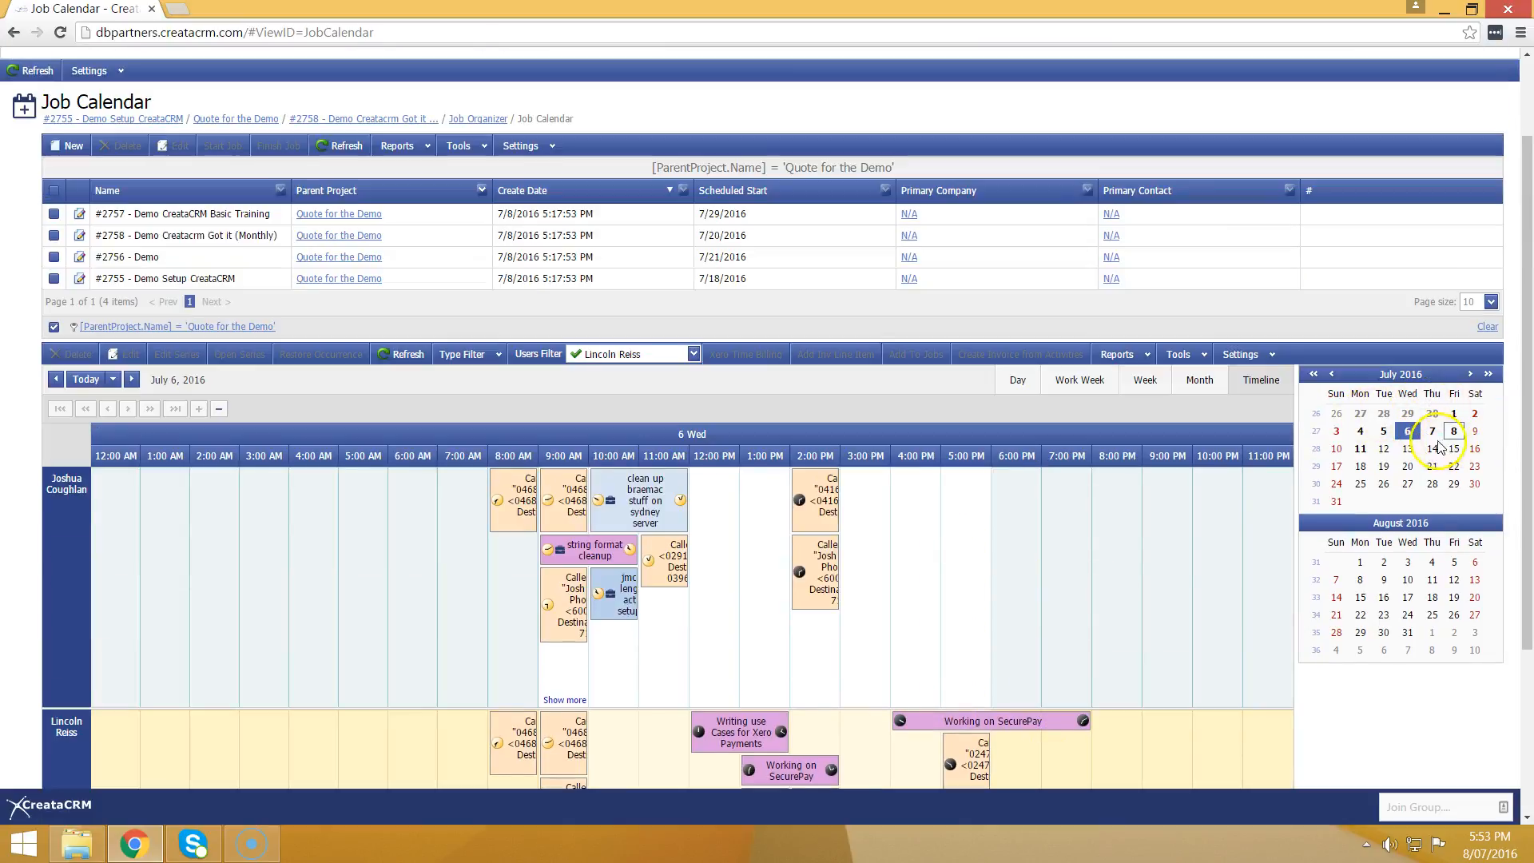
Set the calendar timeline to July 11, 2016 and check the staff members' availability.
click(1360, 449)
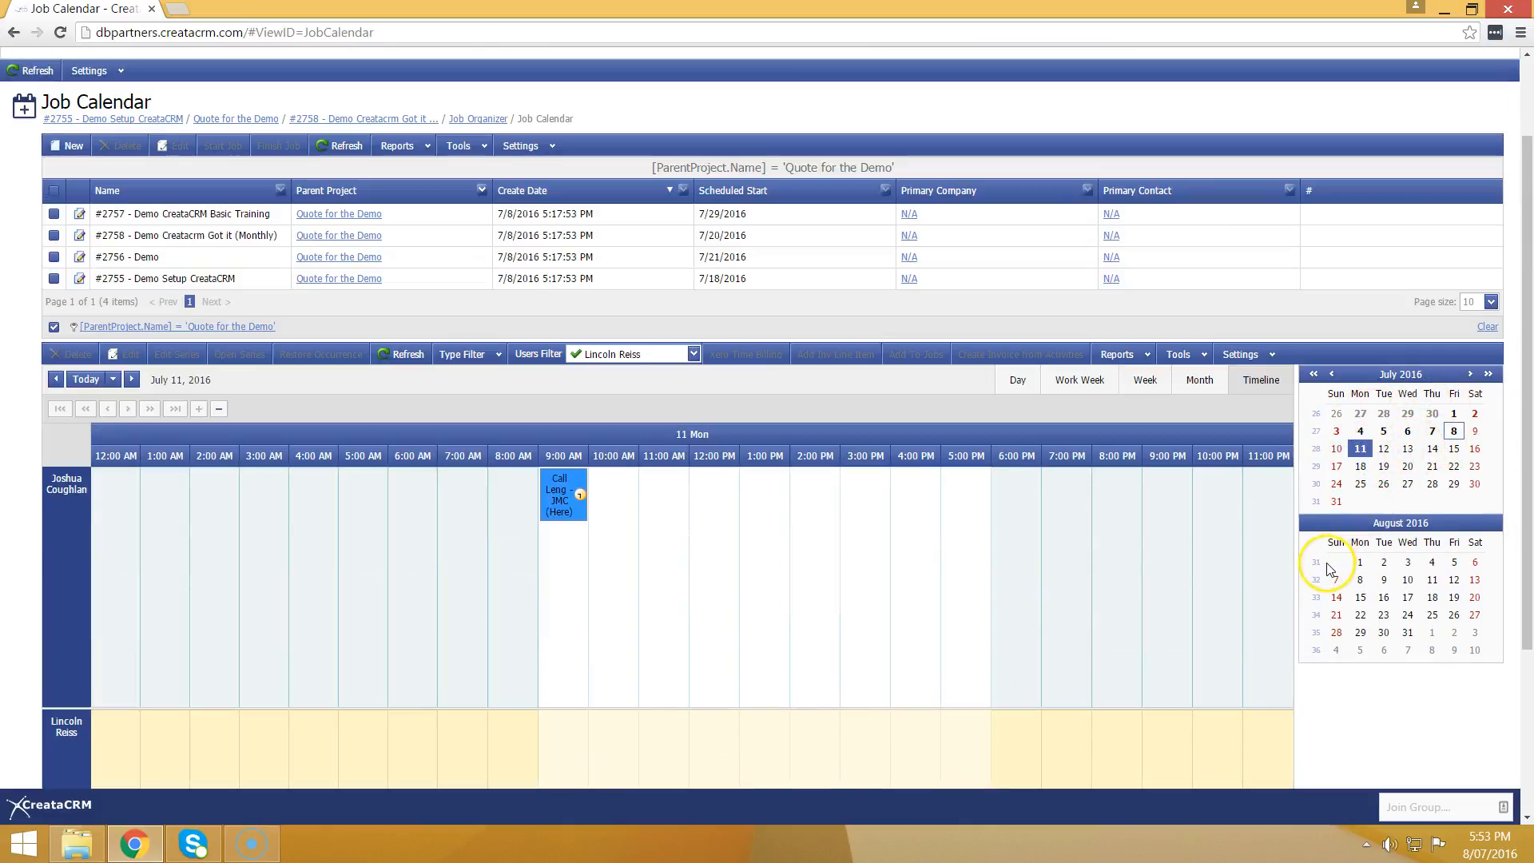
scroll(1331, 569, down, 2)
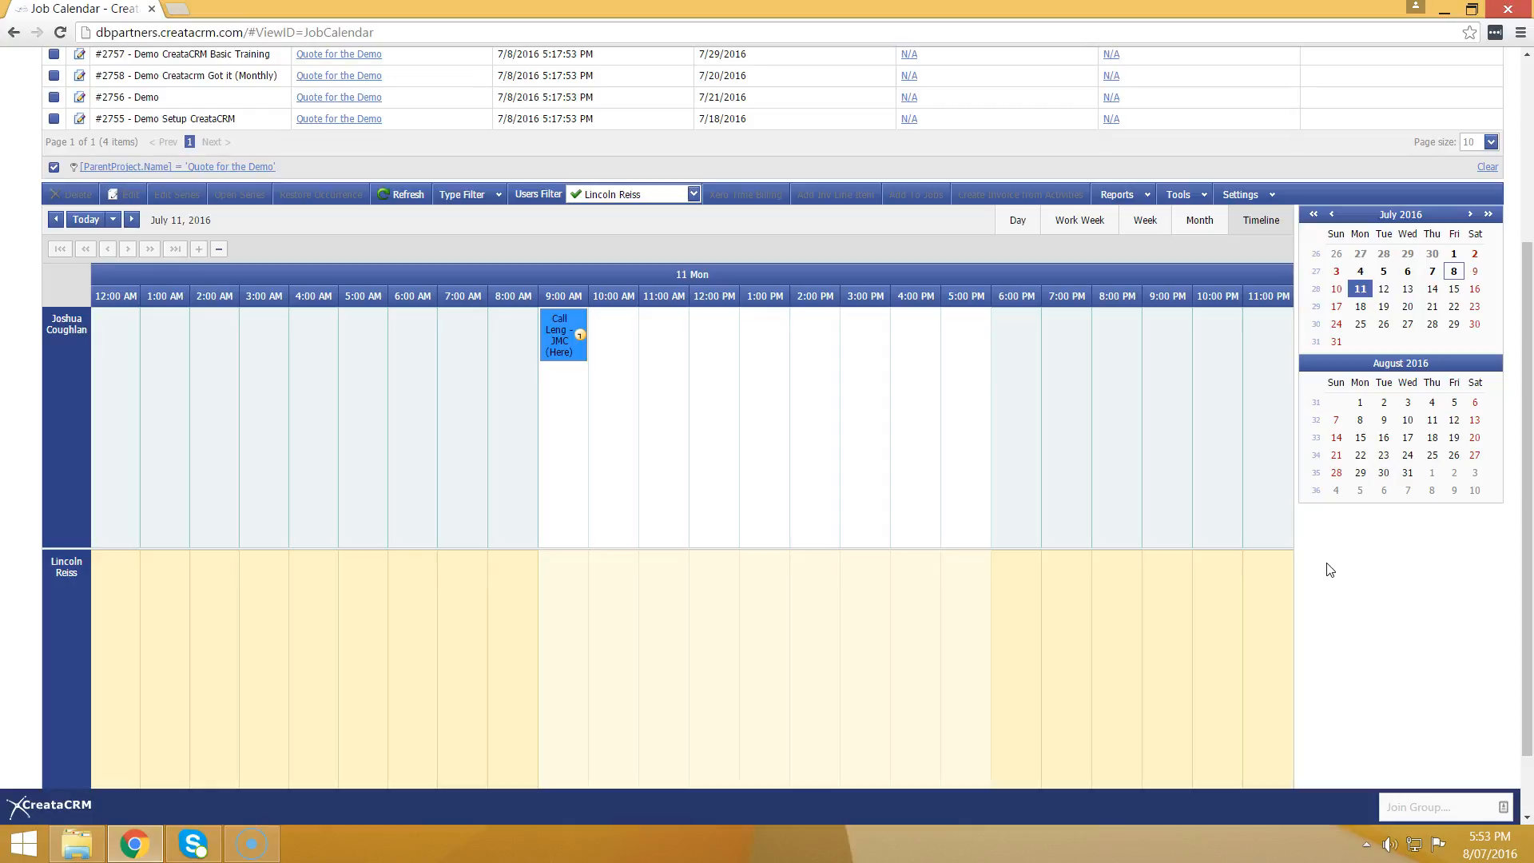
scroll(1330, 570, up, 1)
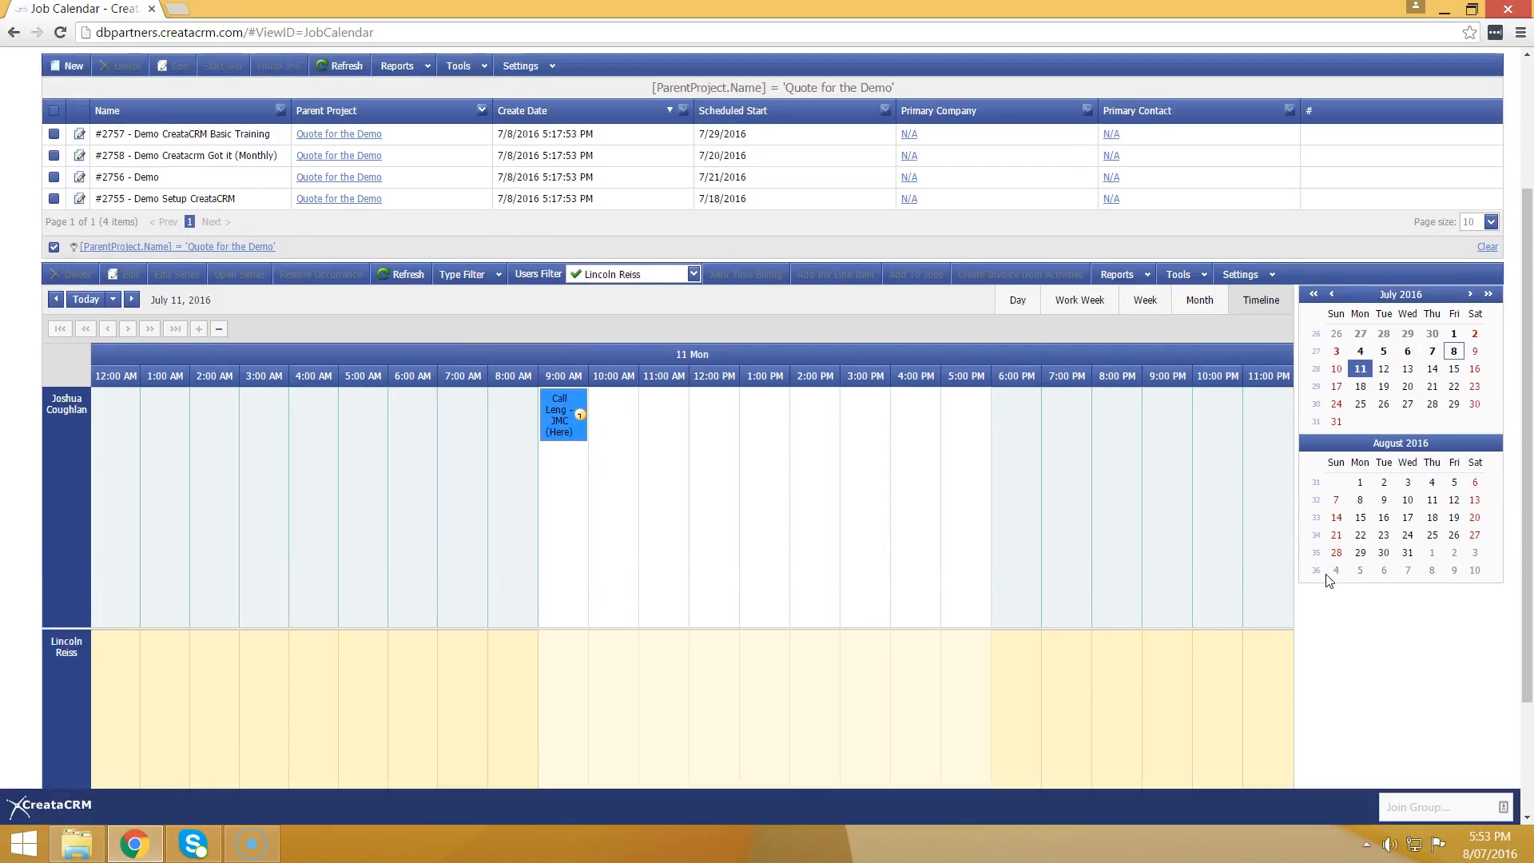
scroll(1330, 580, up, 1)
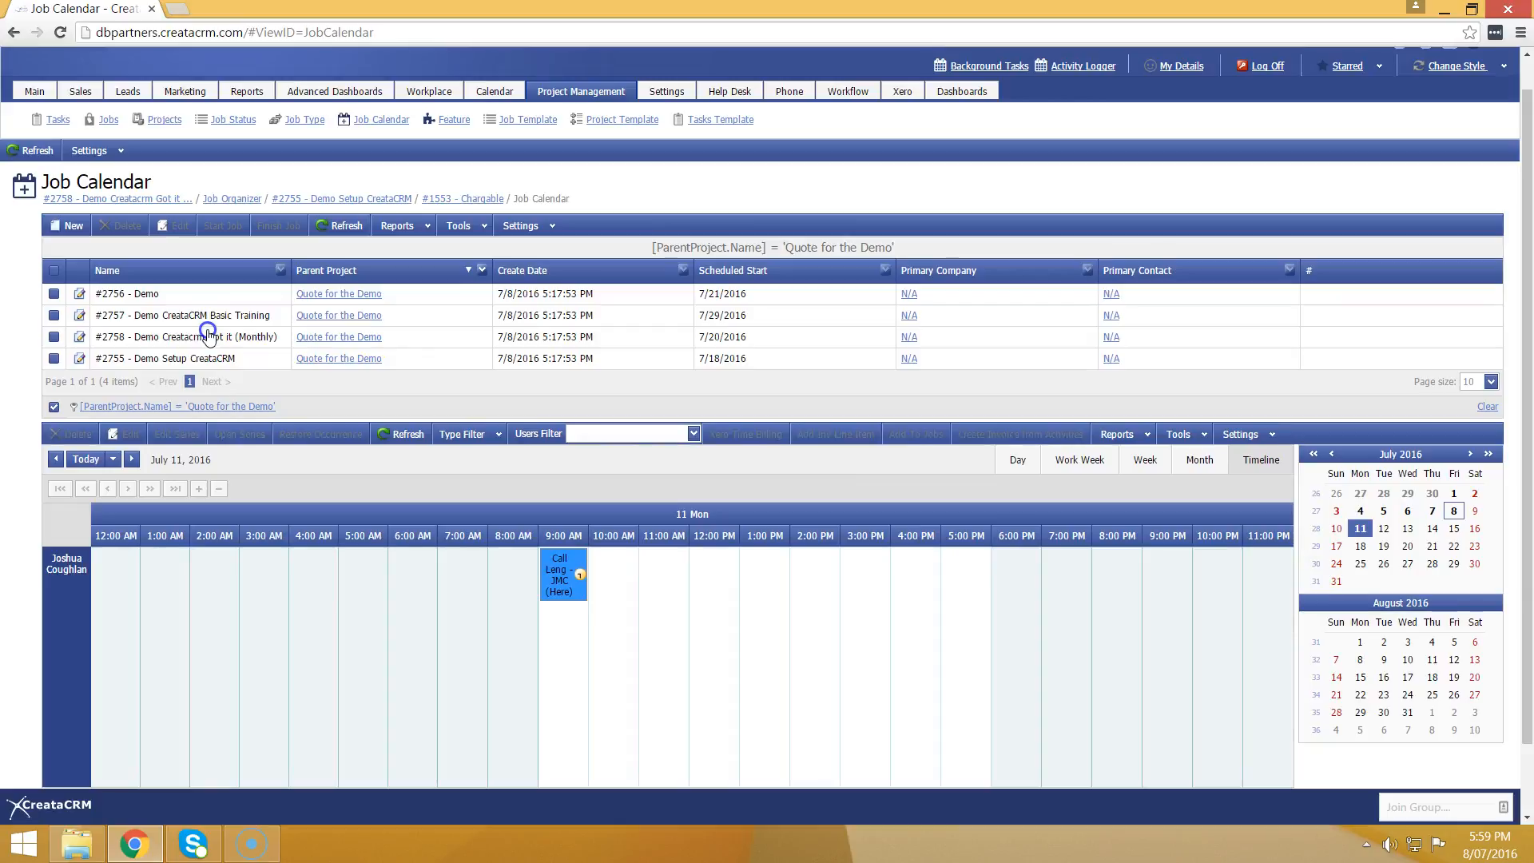
drag(209, 336, 112, 531)
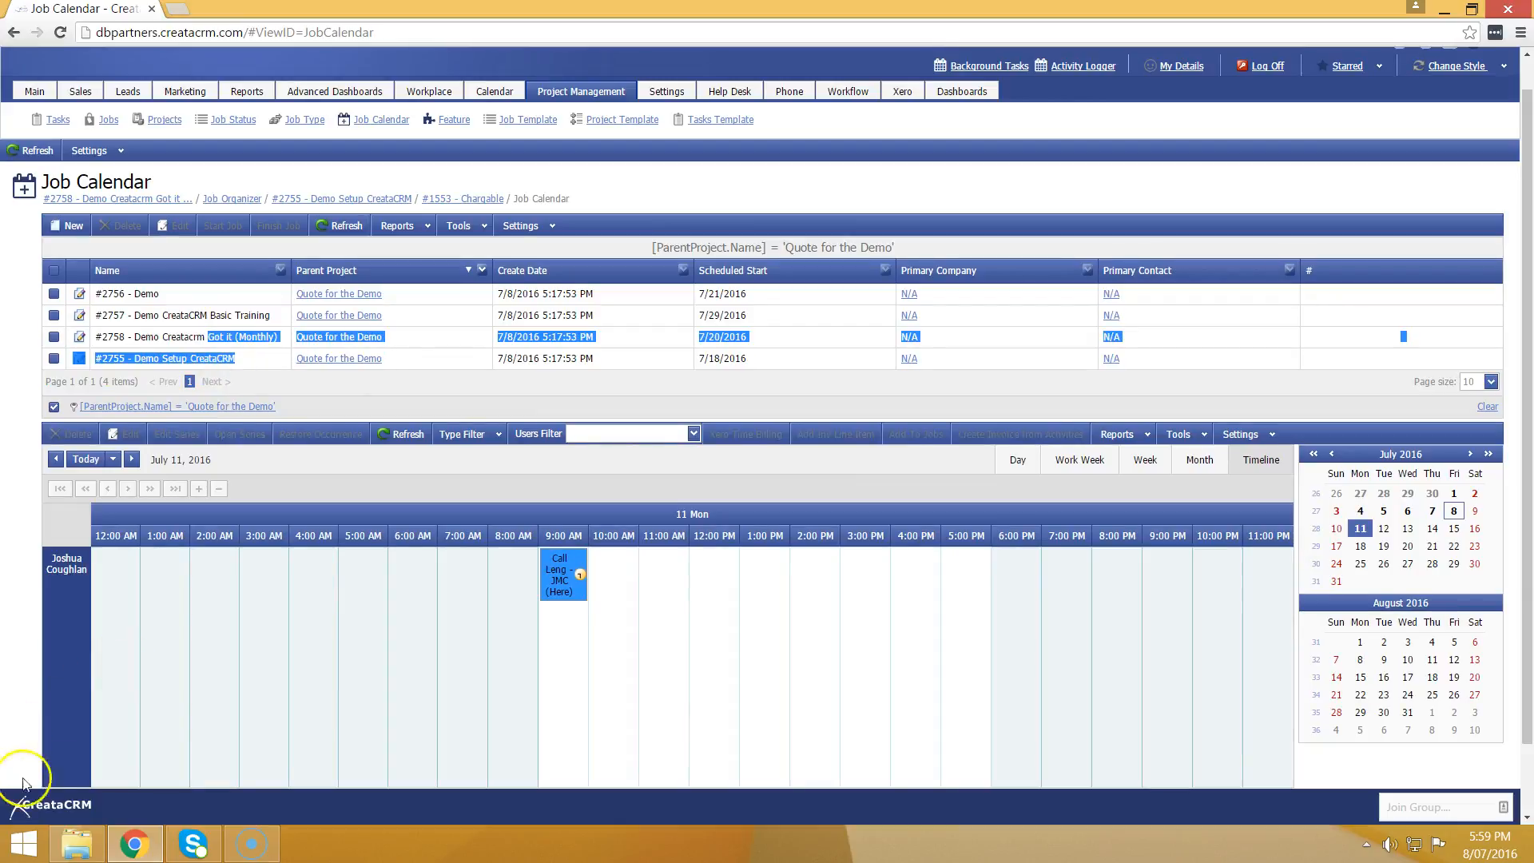
click(255, 338)
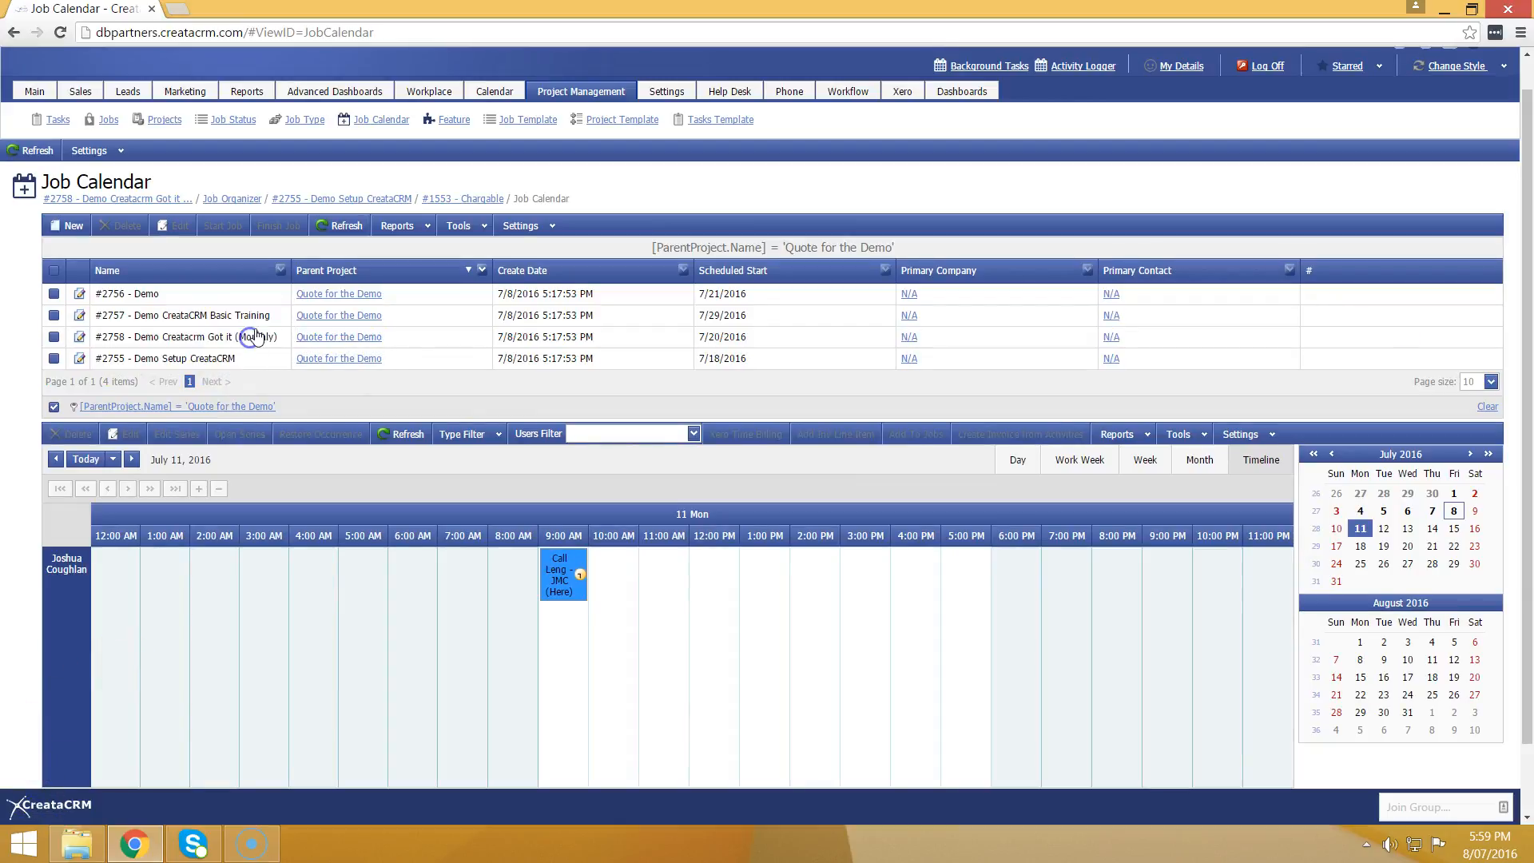
drag(247, 337, 229, 358)
Schedule job #2755 - Demo Setup CreataCRM on the July 11 timeline from 1:00 PM to 5:00 PM.
drag(264, 322, 761, 634)
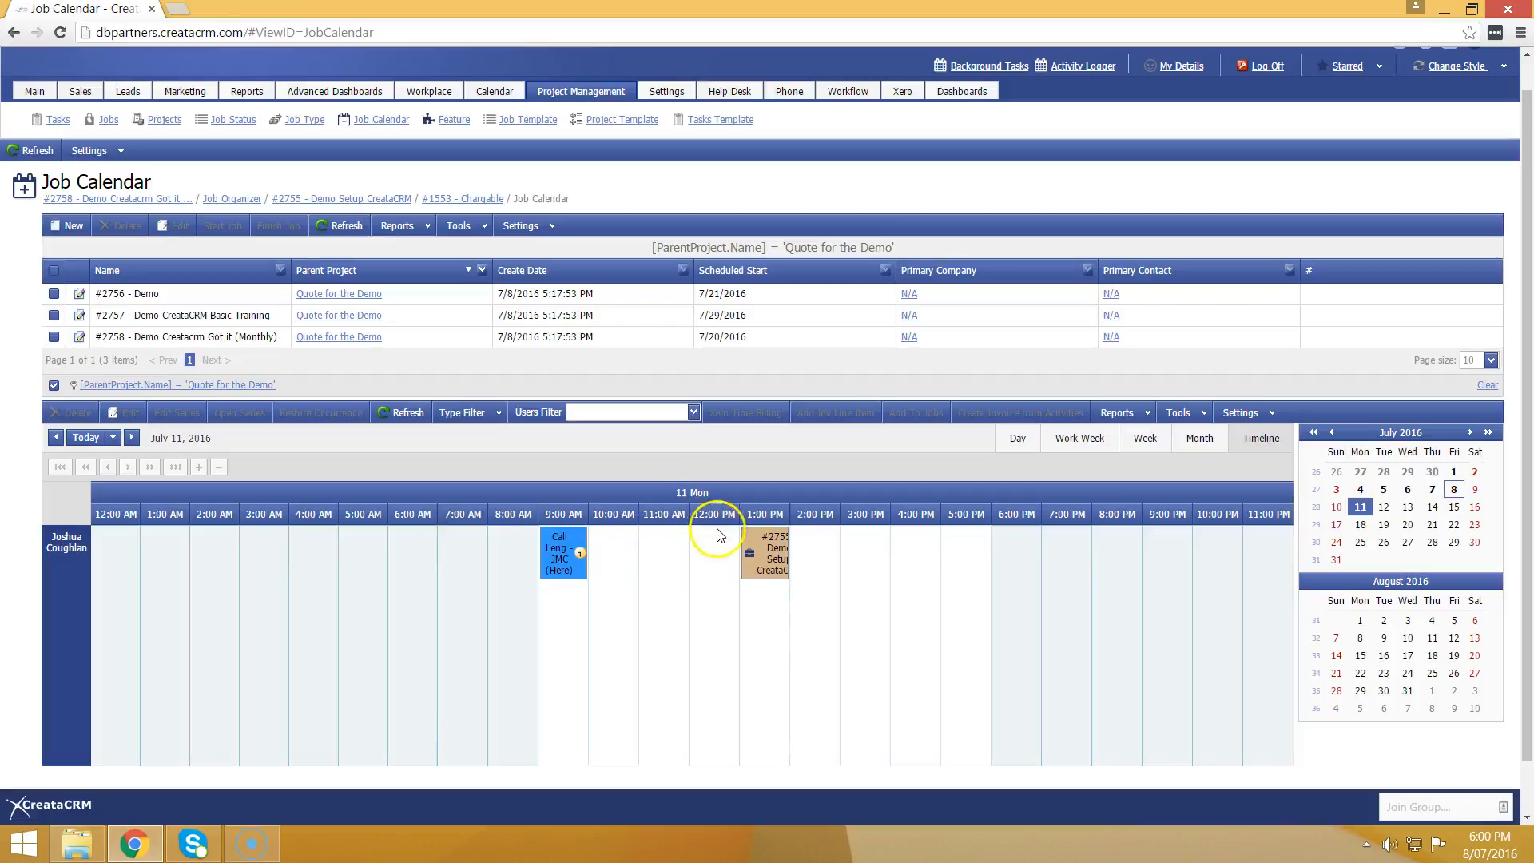
drag(789, 561, 937, 577)
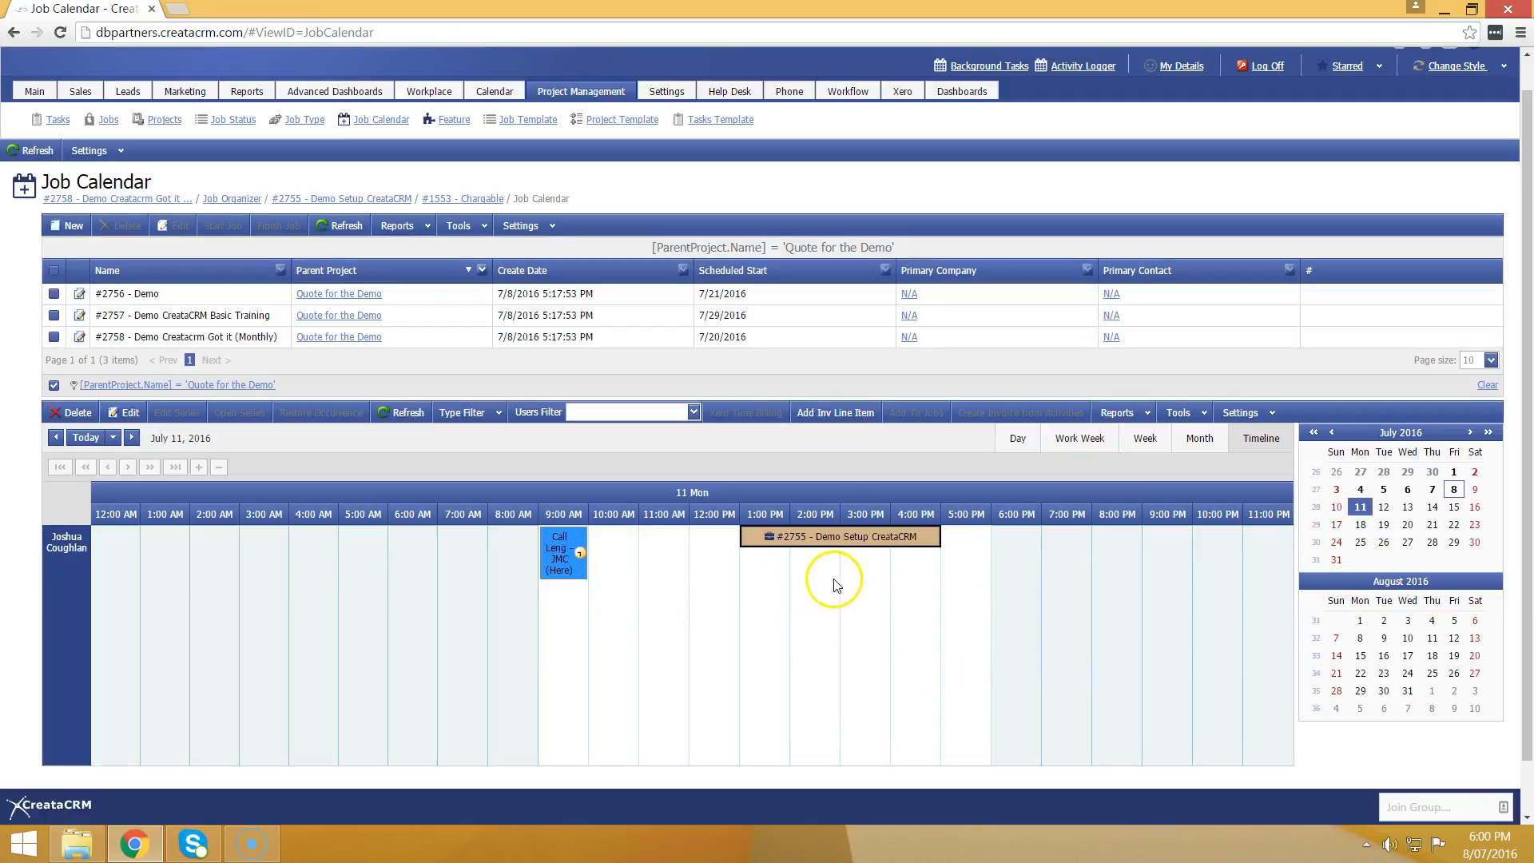
Review the contacts and billing details of the scheduled Demo Setup CreataCRM activity and return to the Job Calendar.
click(777, 547)
click(813, 541)
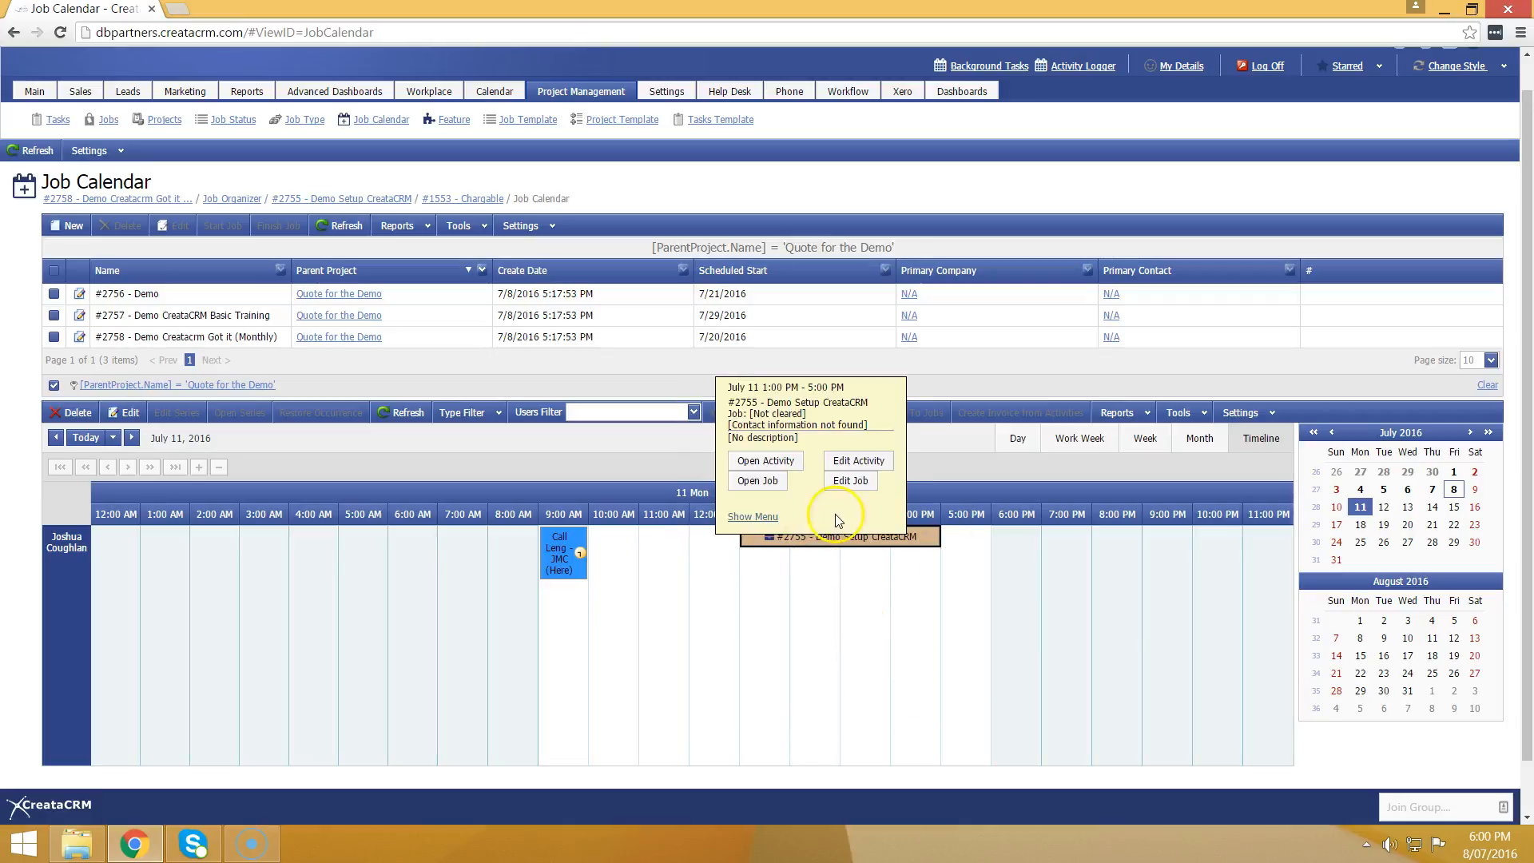
click(791, 464)
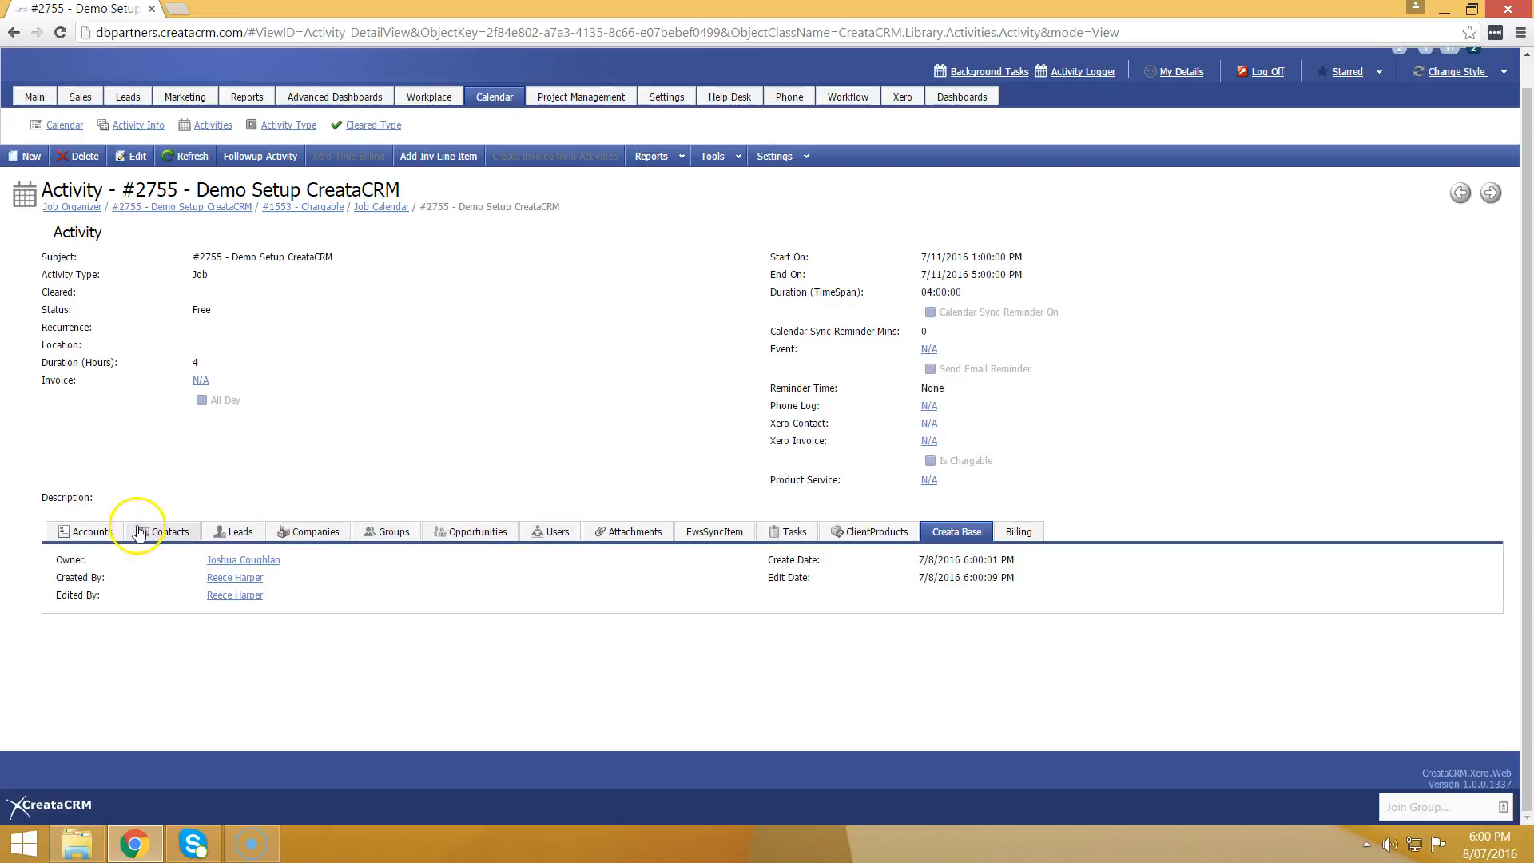
click(165, 532)
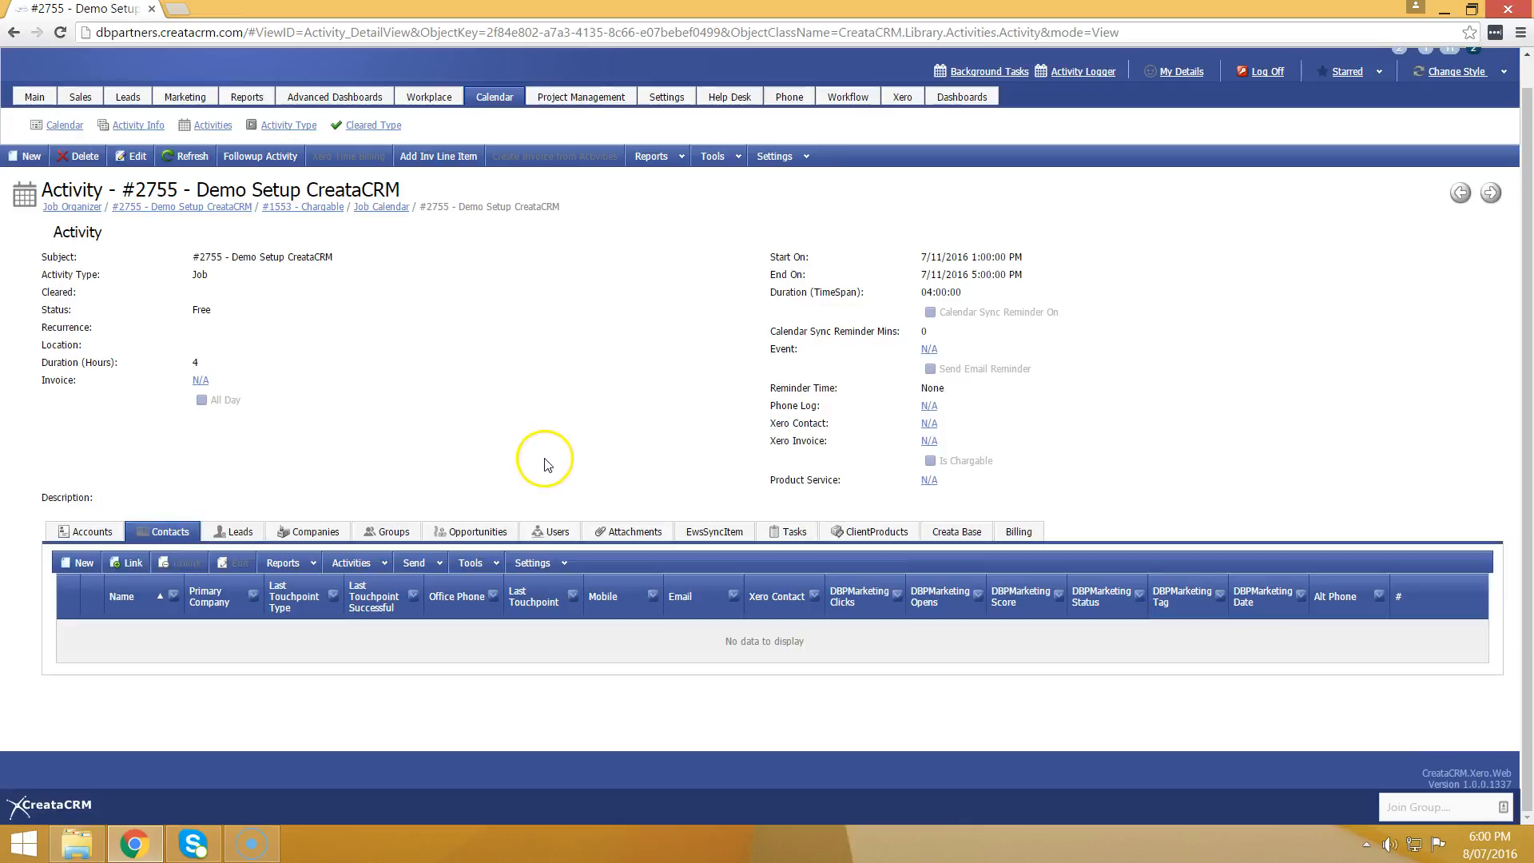
click(1017, 532)
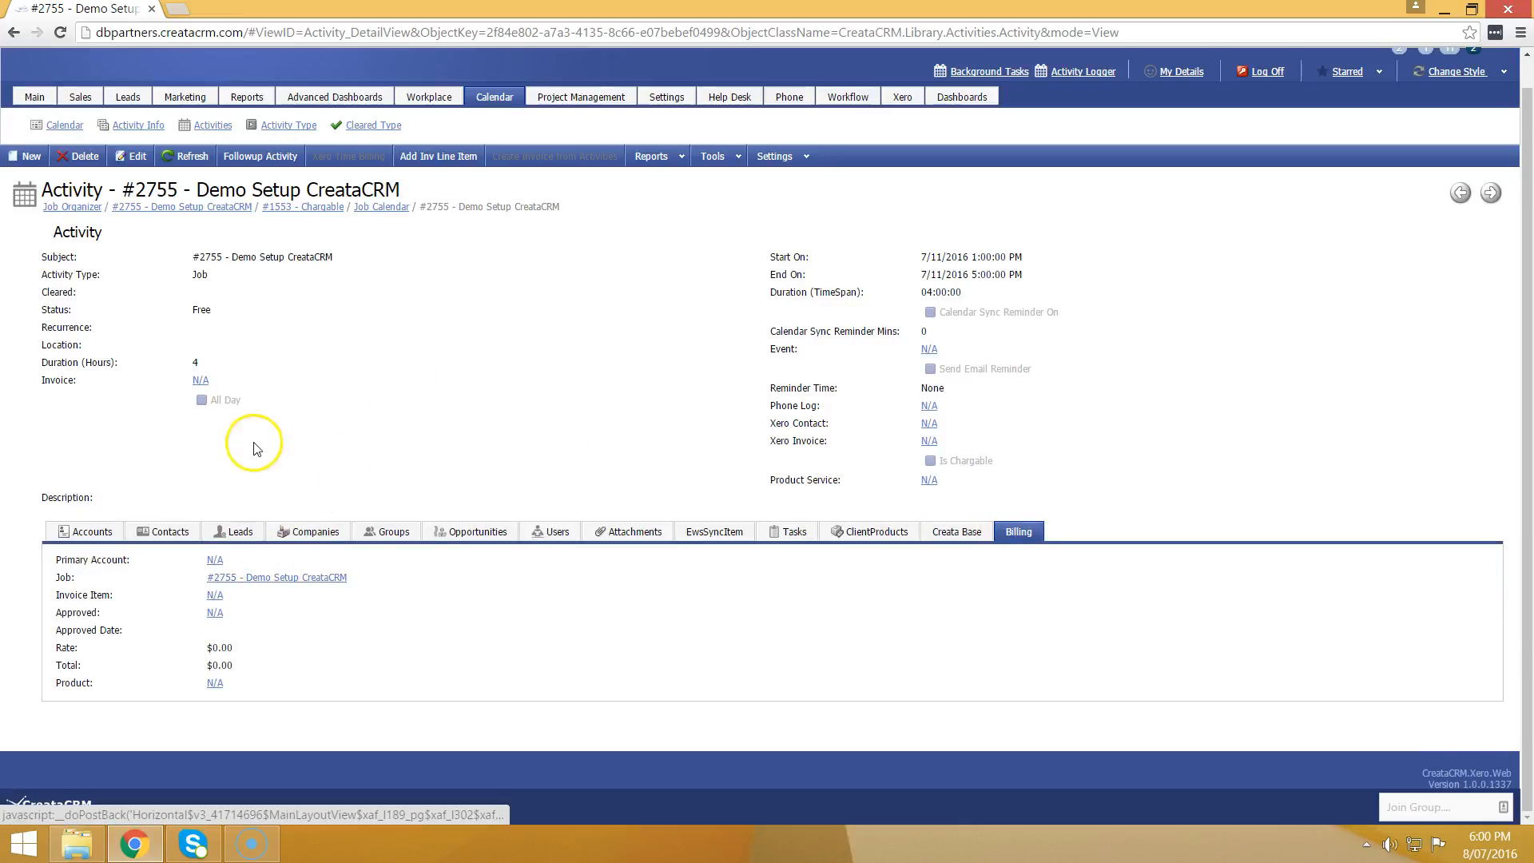
click(382, 207)
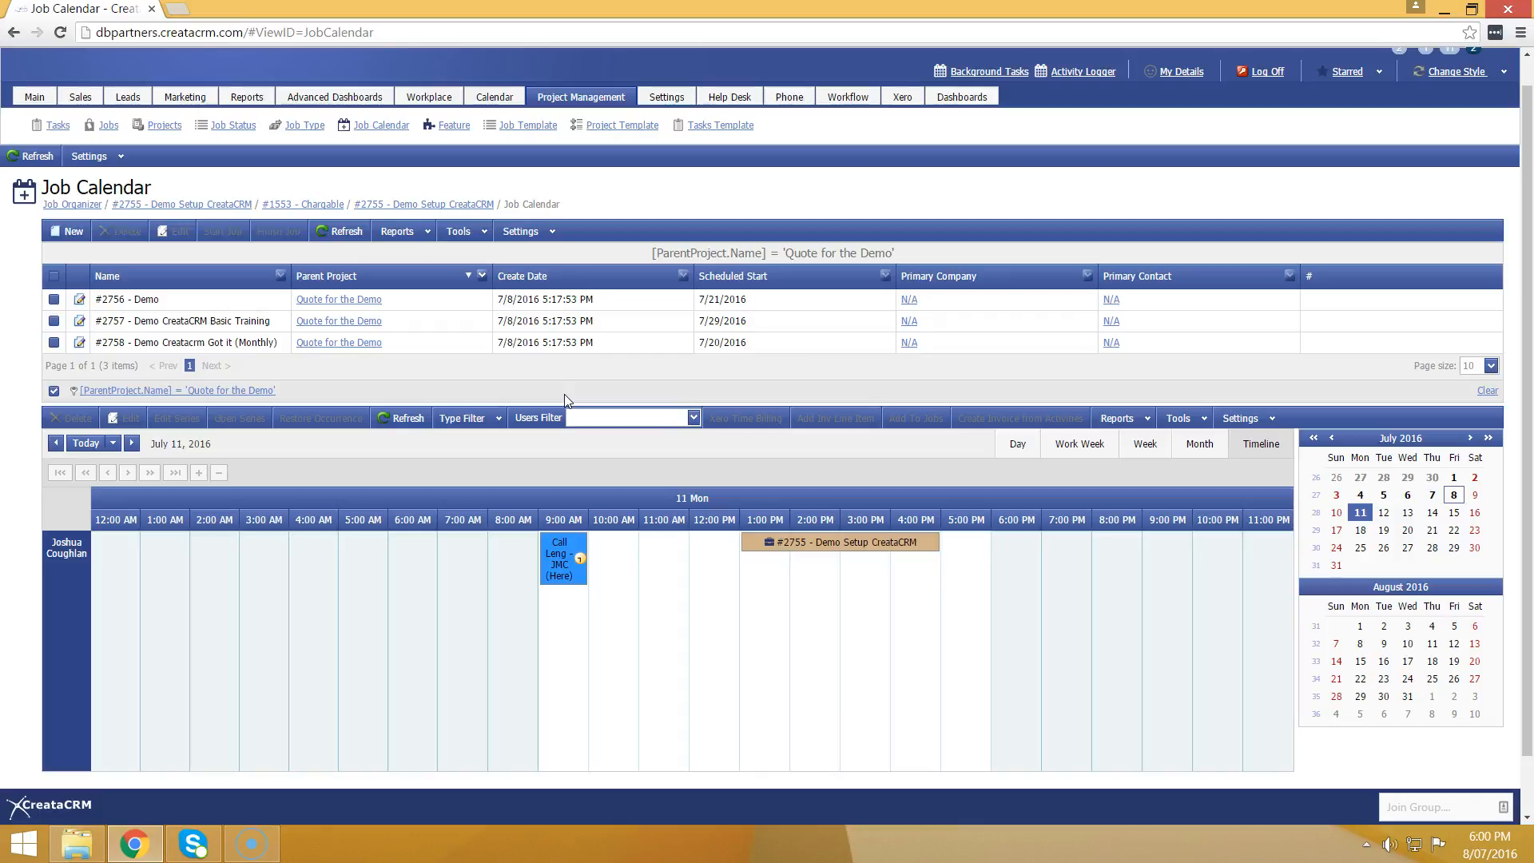
Schedule job #2758 - Demo Creatacrm Got it (Monthly) on July 12, 2016 from 10:00 AM to 6:00 PM.
click(414, 365)
drag(312, 345, 219, 308)
click(1383, 512)
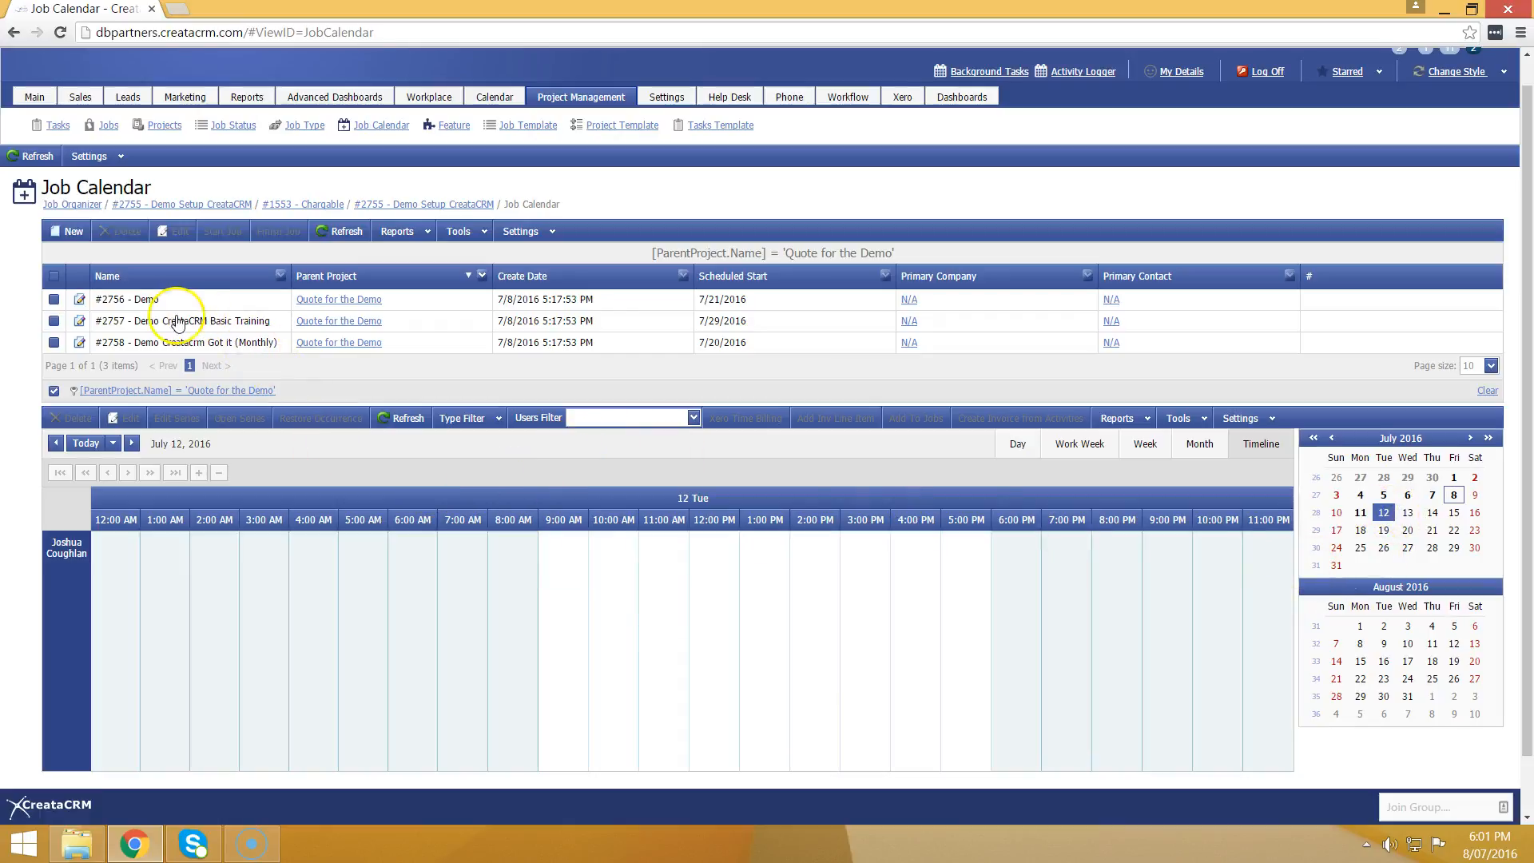
drag(171, 301, 613, 608)
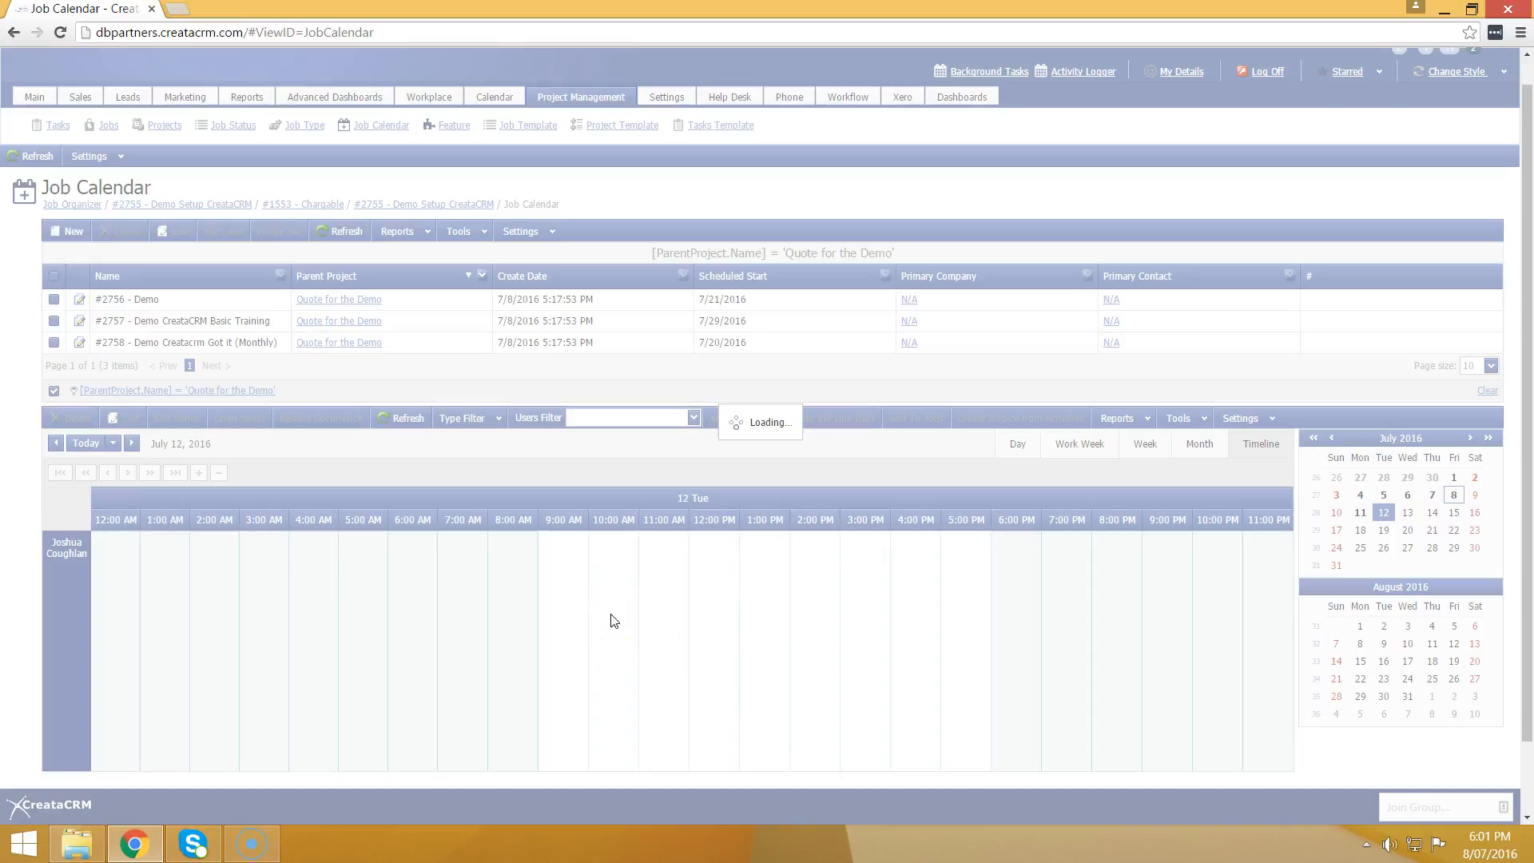
scroll(621, 618, down, 1)
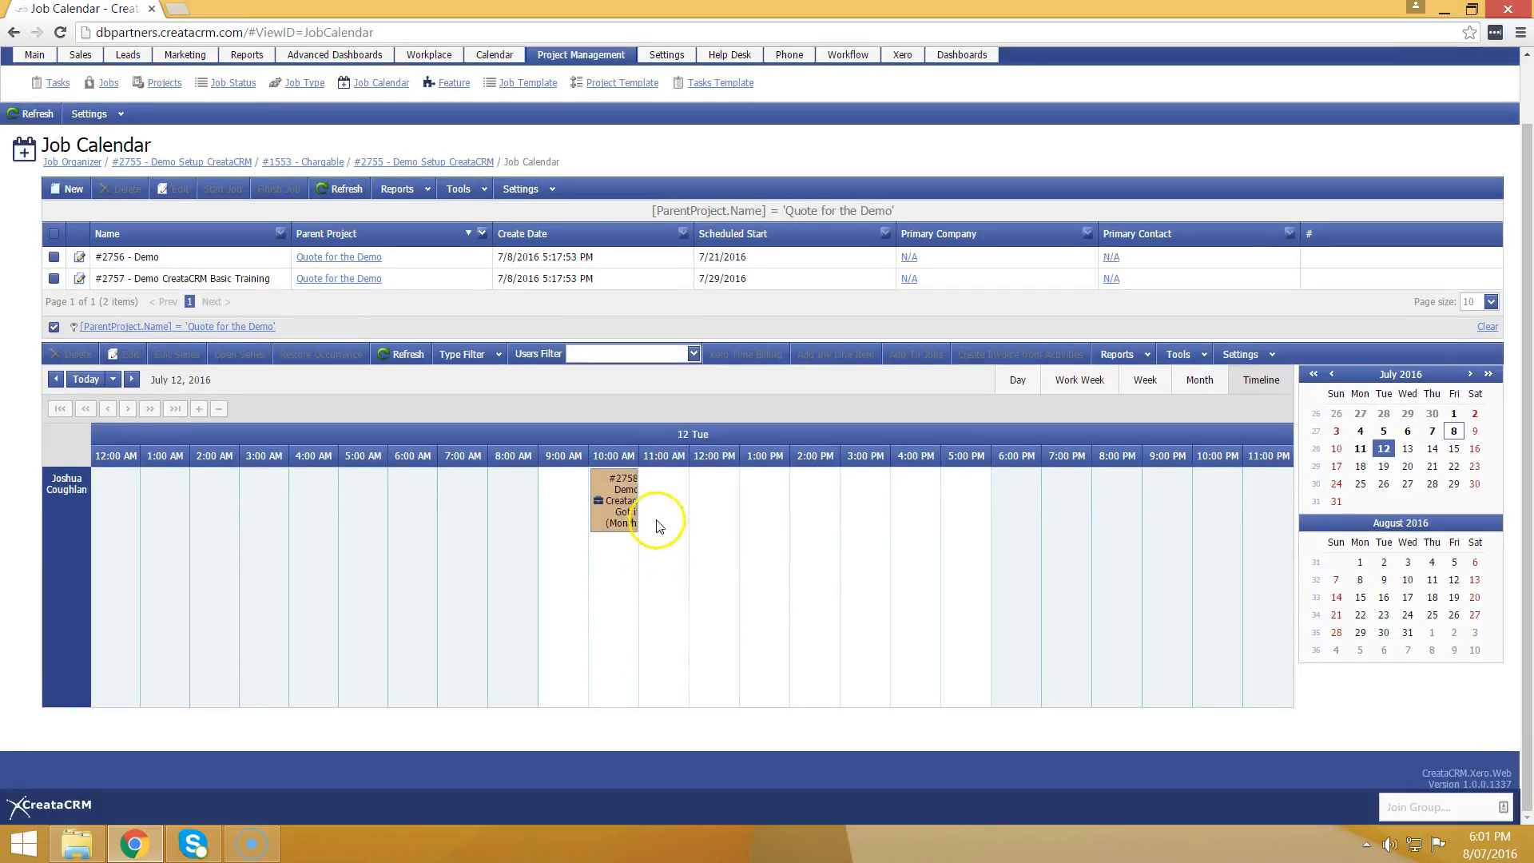
drag(637, 508, 951, 524)
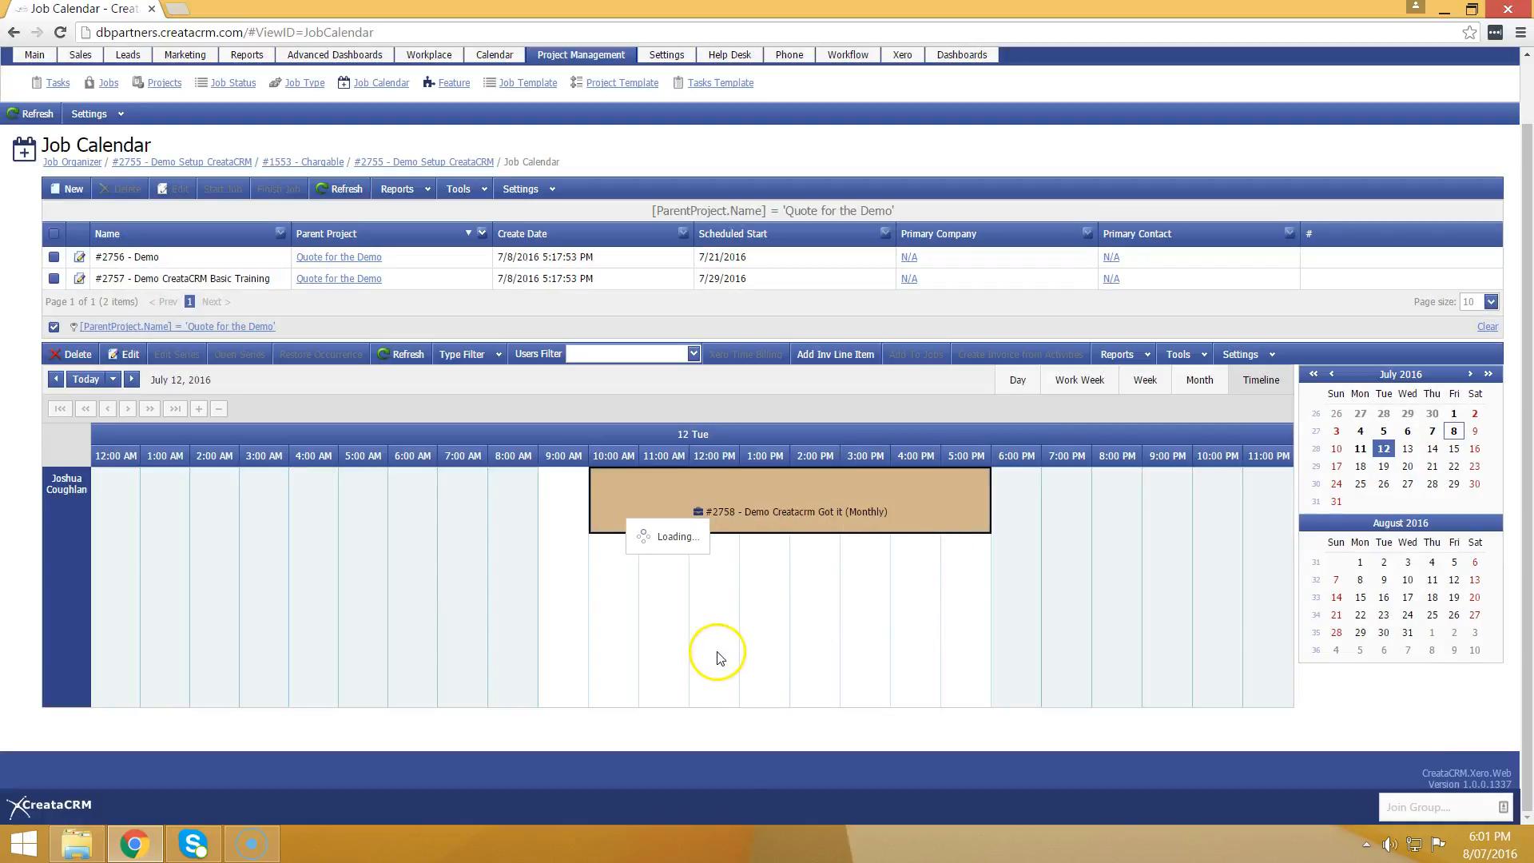
Switch the calendar timeline to a different staff member with the users filter.
scroll(714, 631, up, 1)
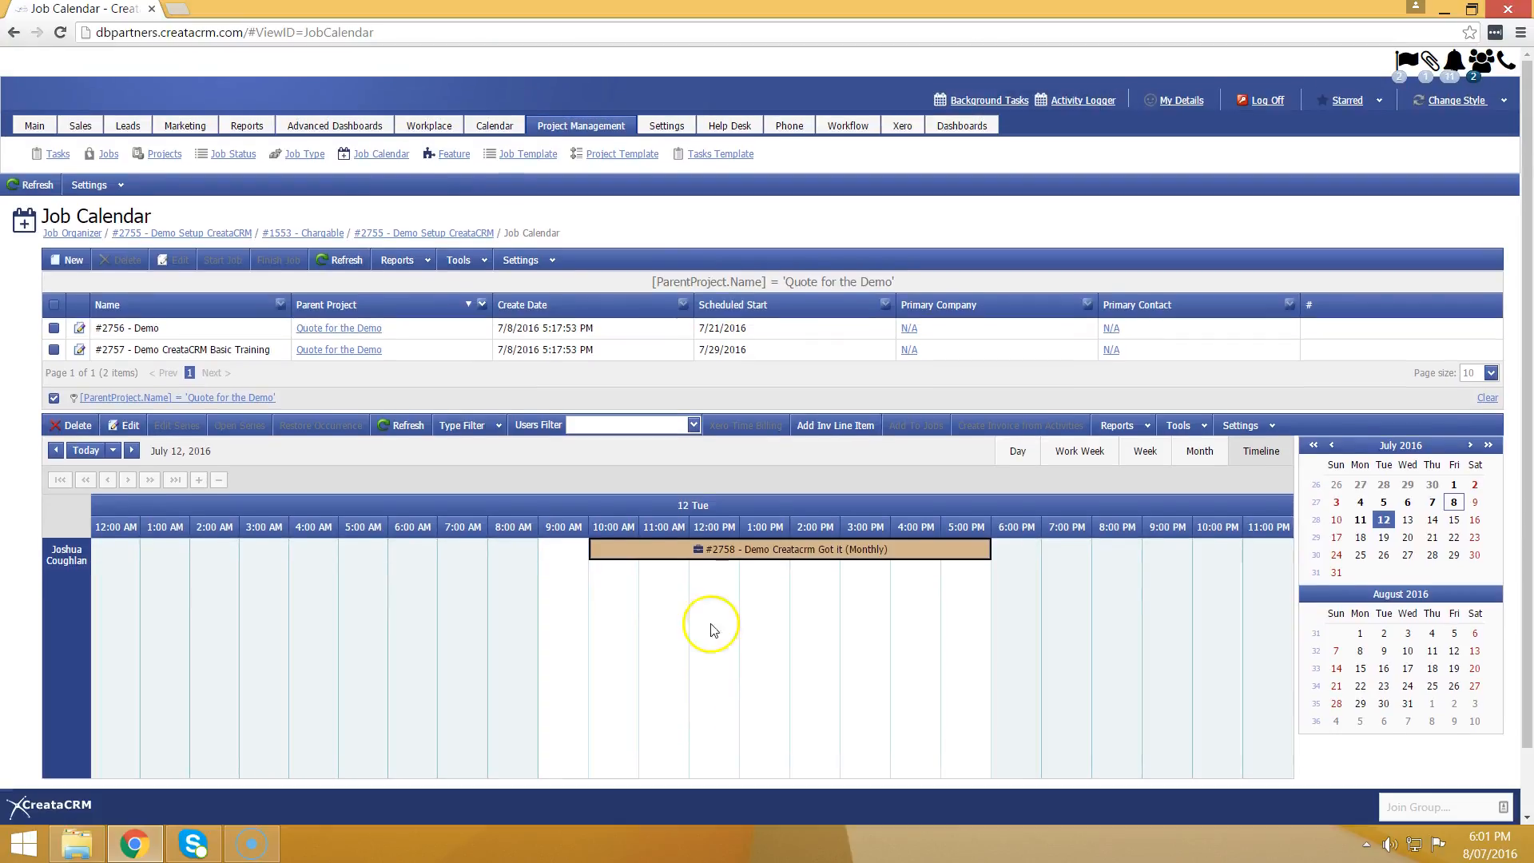
click(695, 433)
scroll(660, 453, down, 2)
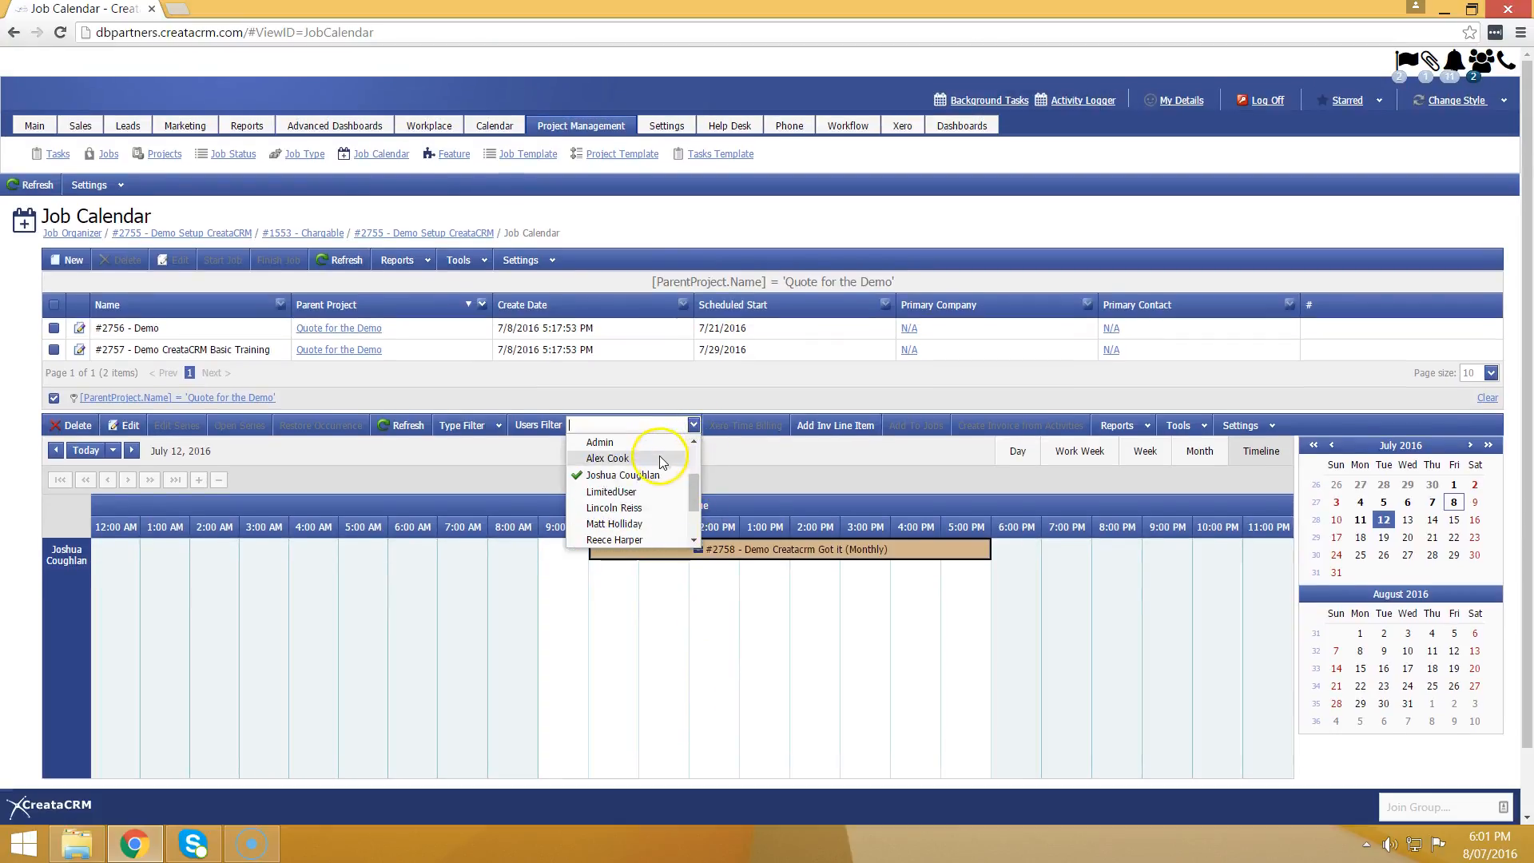
click(645, 508)
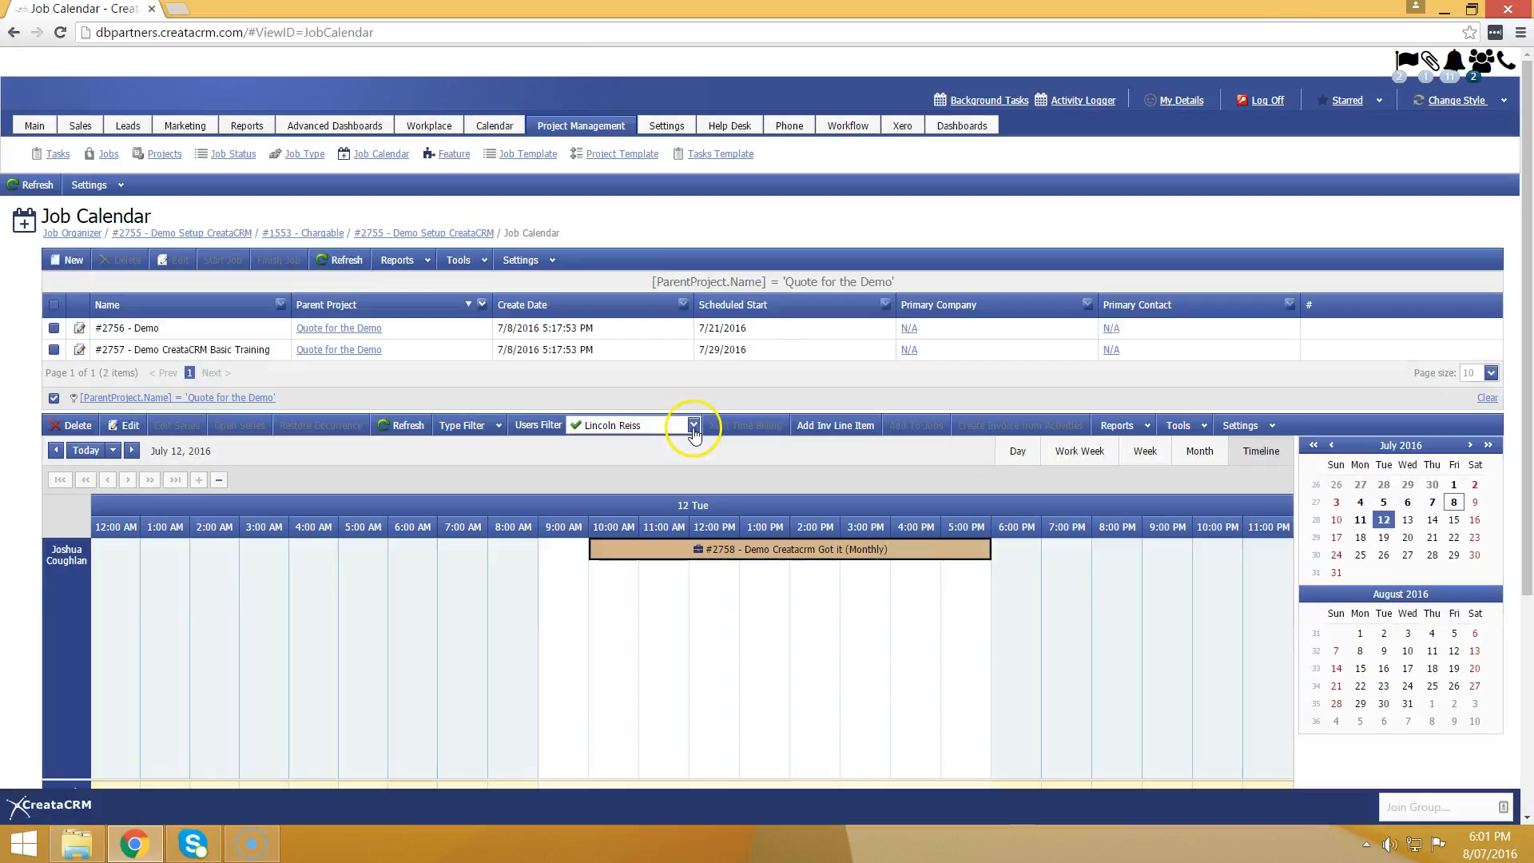
click(694, 429)
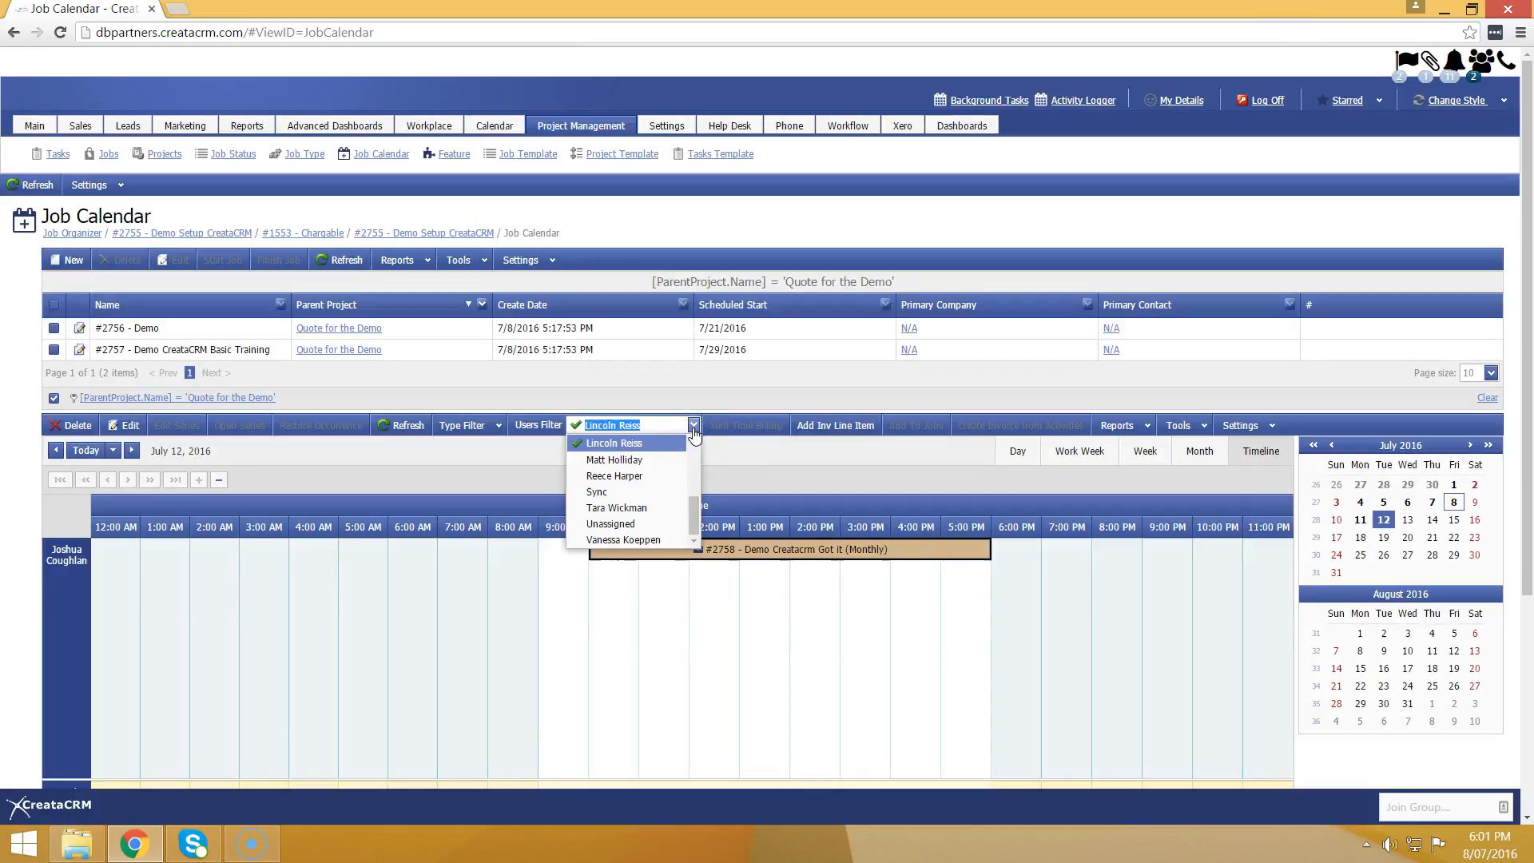
scroll(658, 461, down, 1)
scroll(659, 453, up, 1)
click(629, 416)
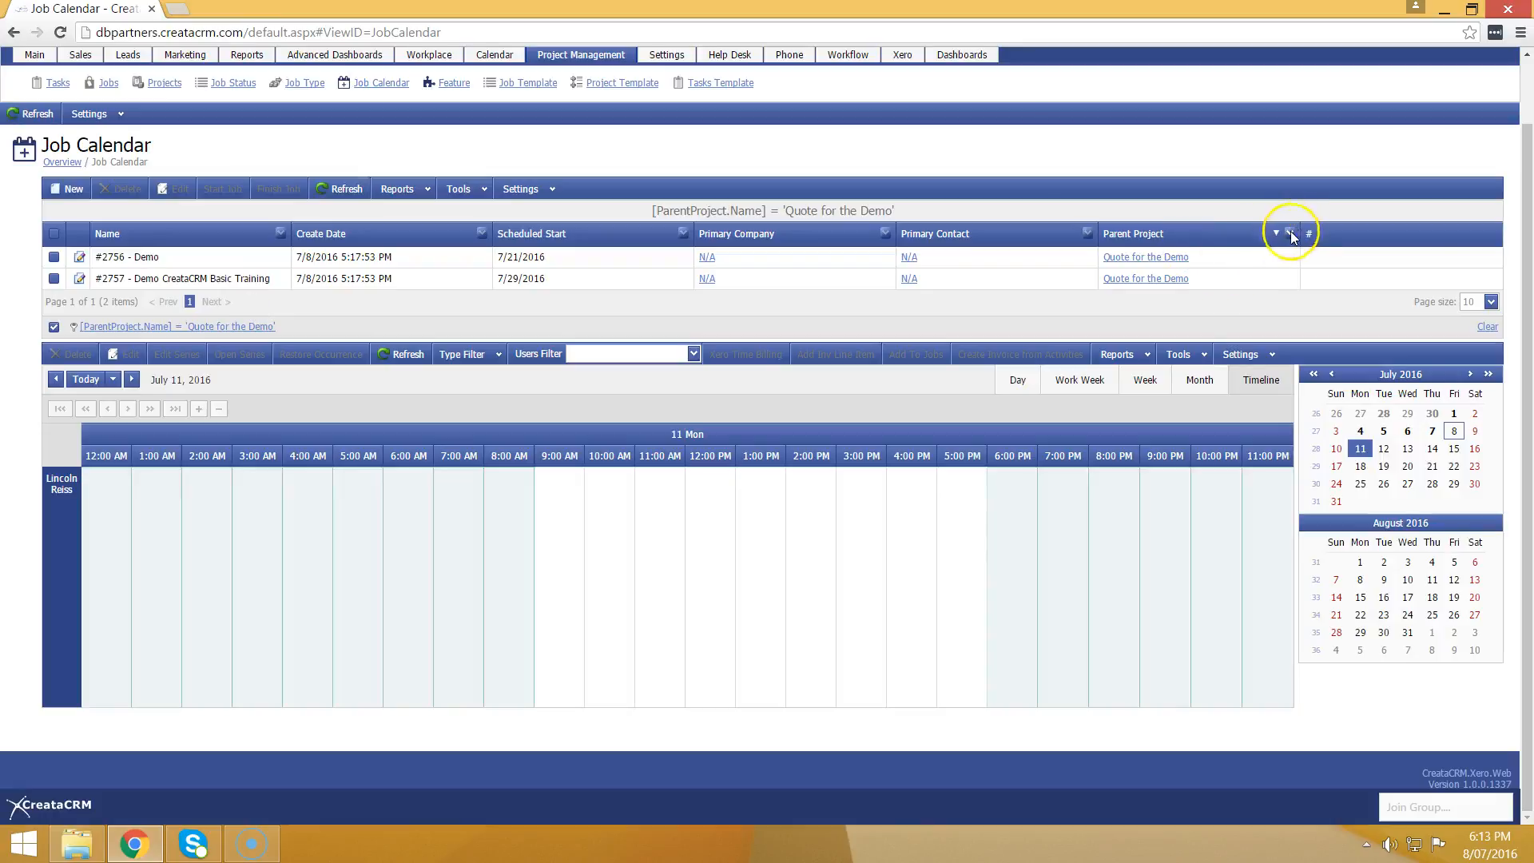
Set the Parent Project filter to (All) so the list includes jobs from every project.
click(1290, 233)
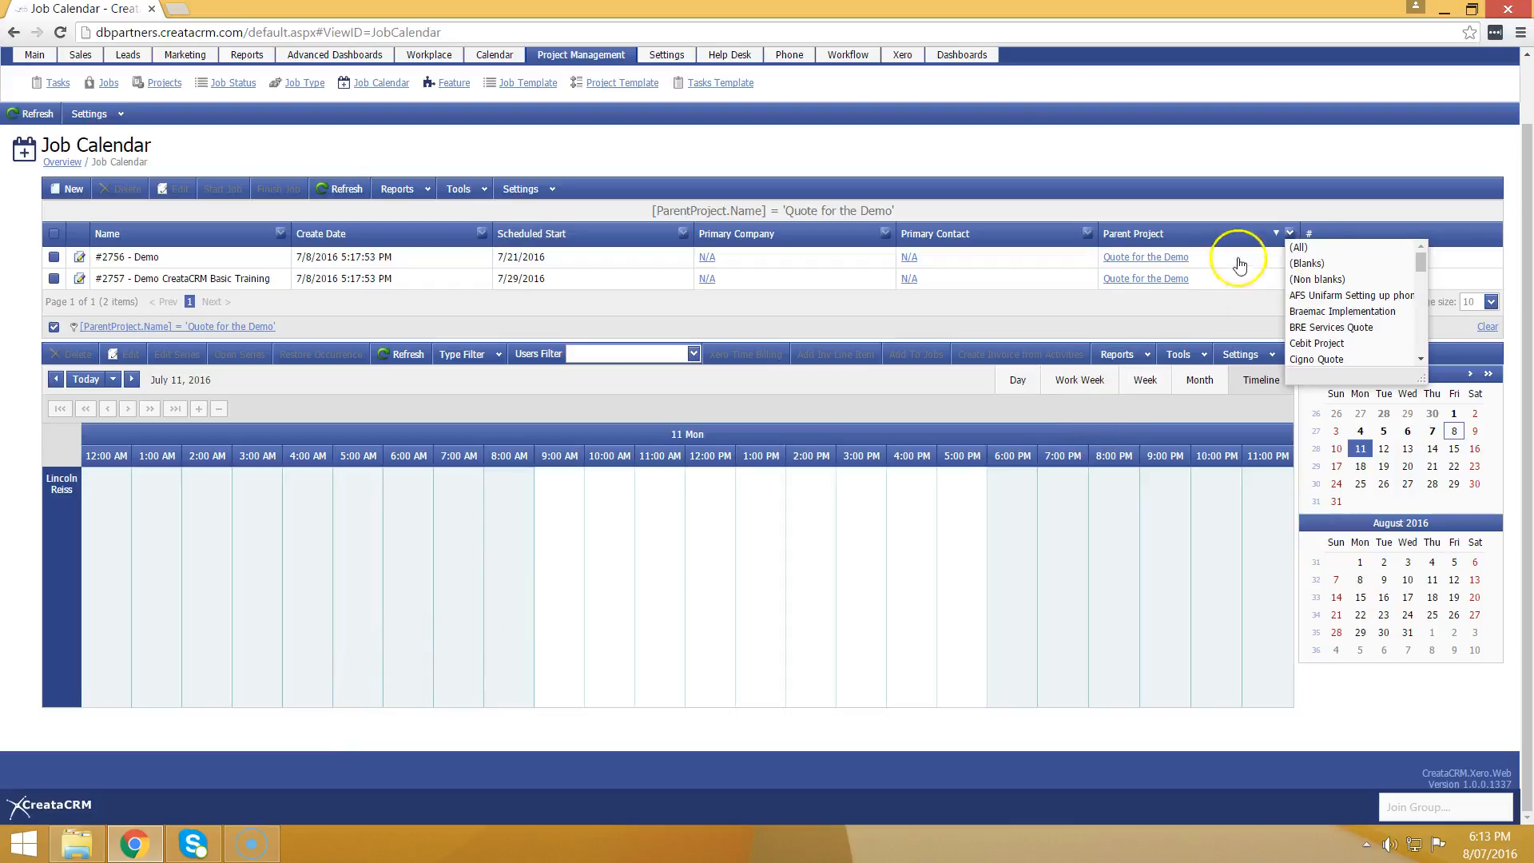
click(1322, 249)
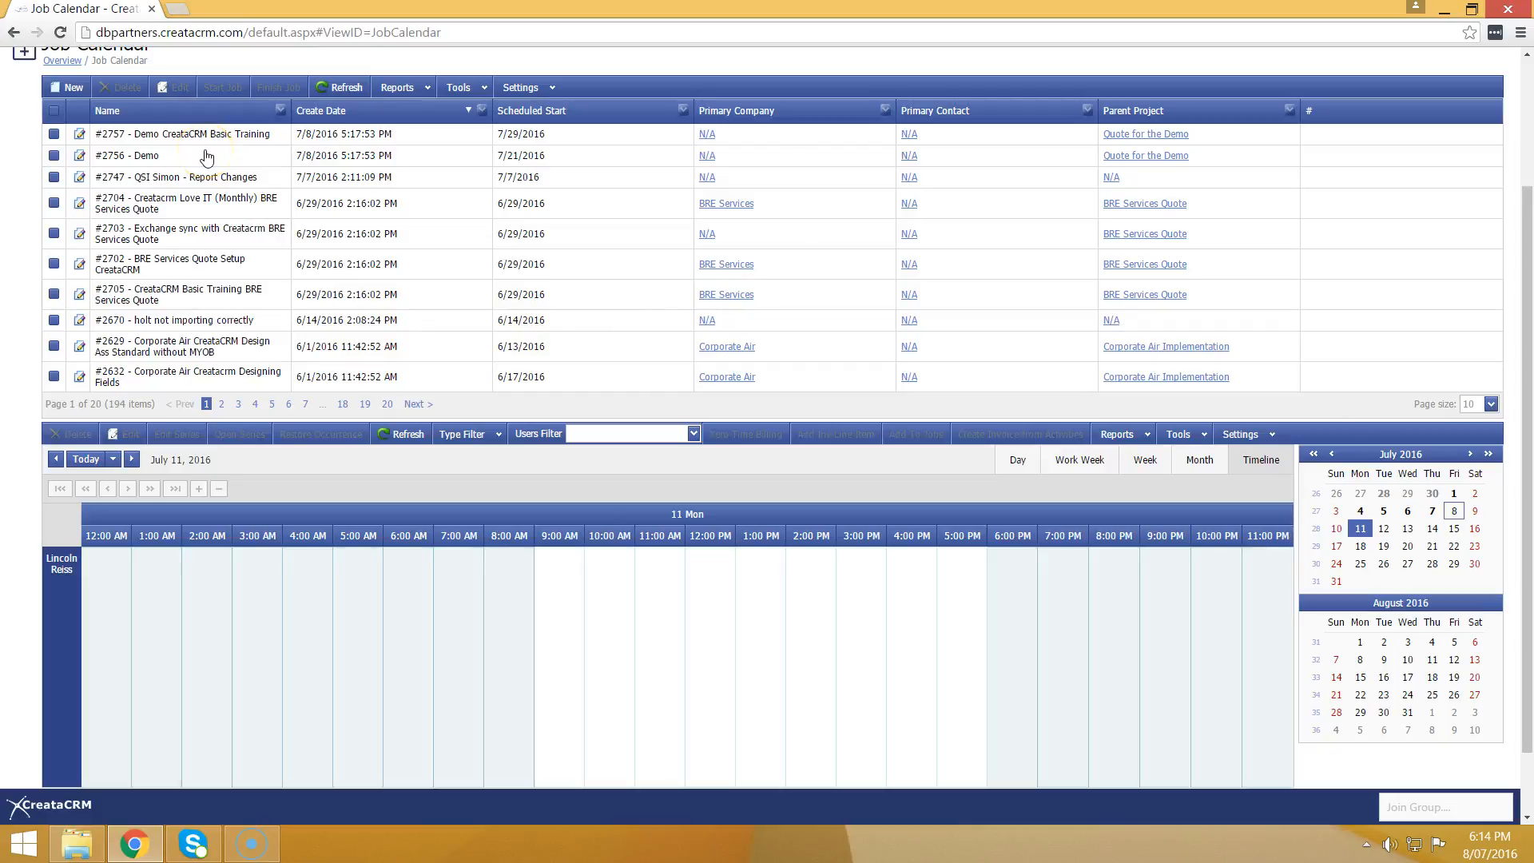
On July 11, schedule #2747 - QSI Simon - Report Changes from 9:00 AM to 5:00 PM and #2703 - Exchange sync with Creatacrm at 12:00 PM.
drag(204, 177, 588, 633)
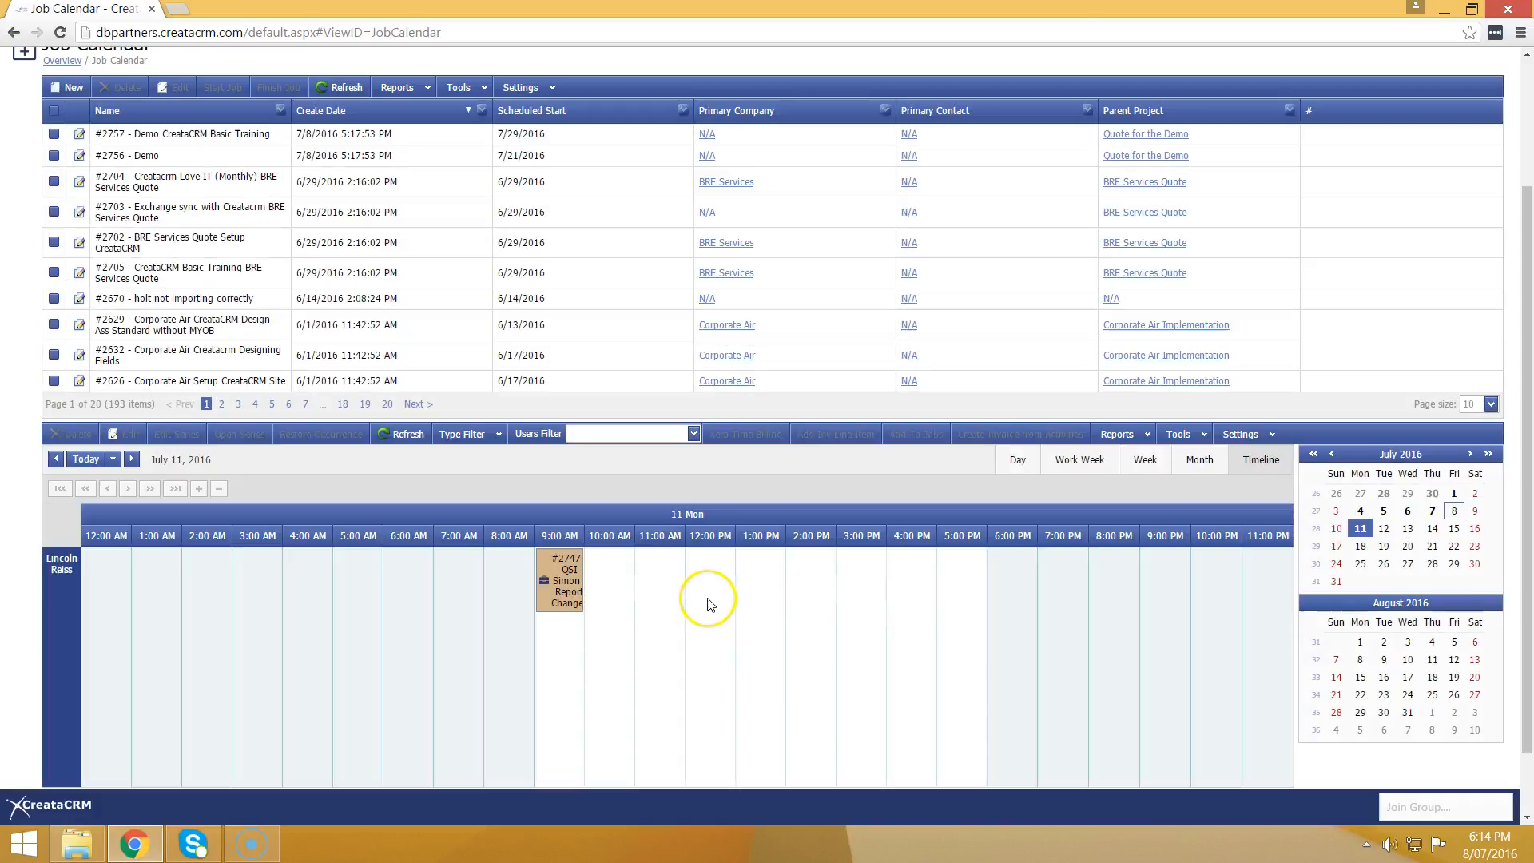
drag(584, 587, 935, 611)
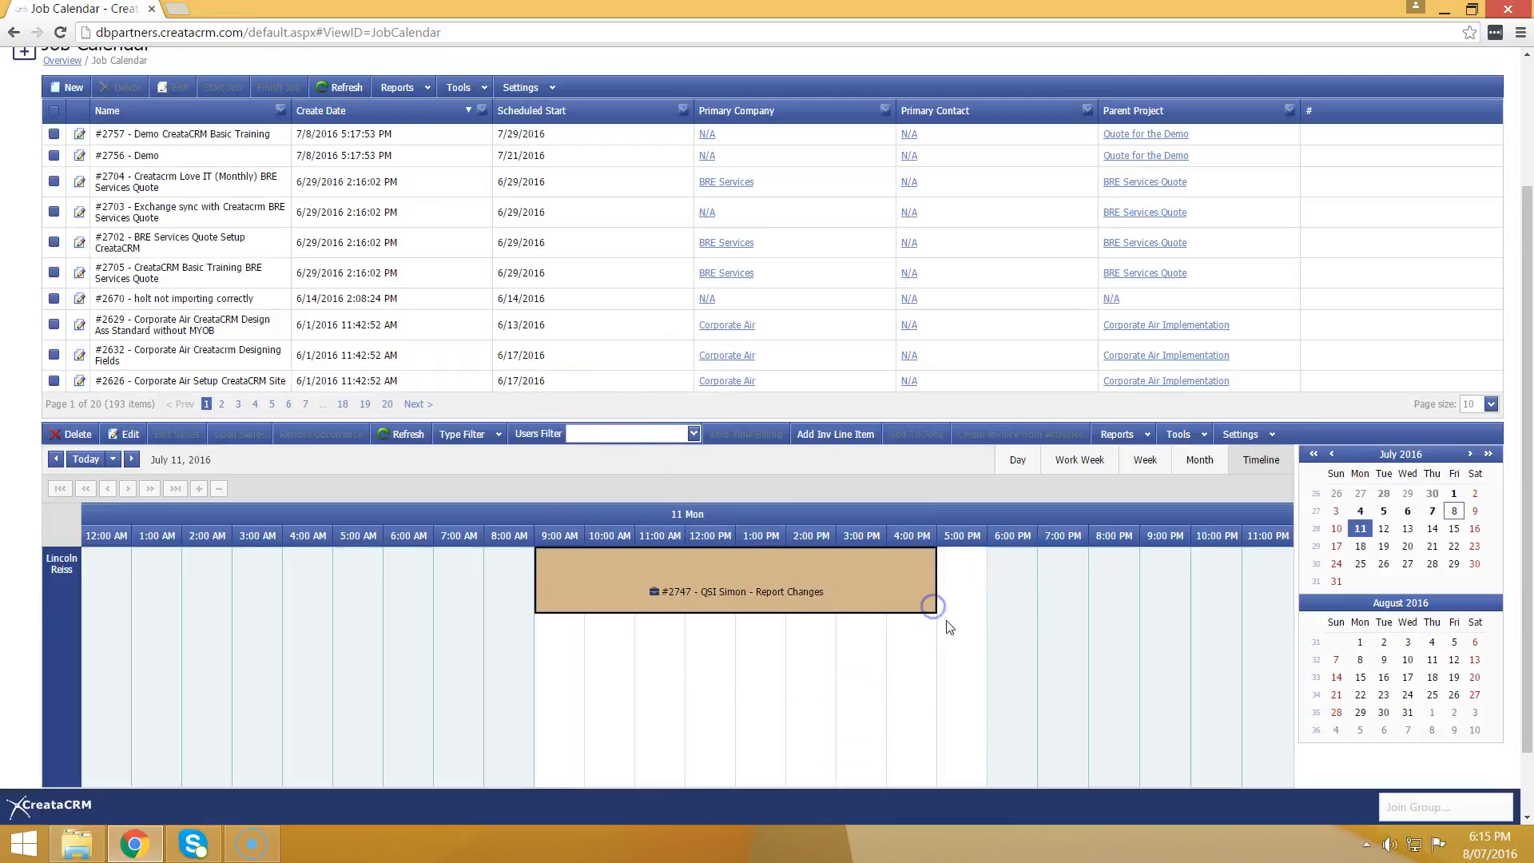
drag(171, 209, 715, 670)
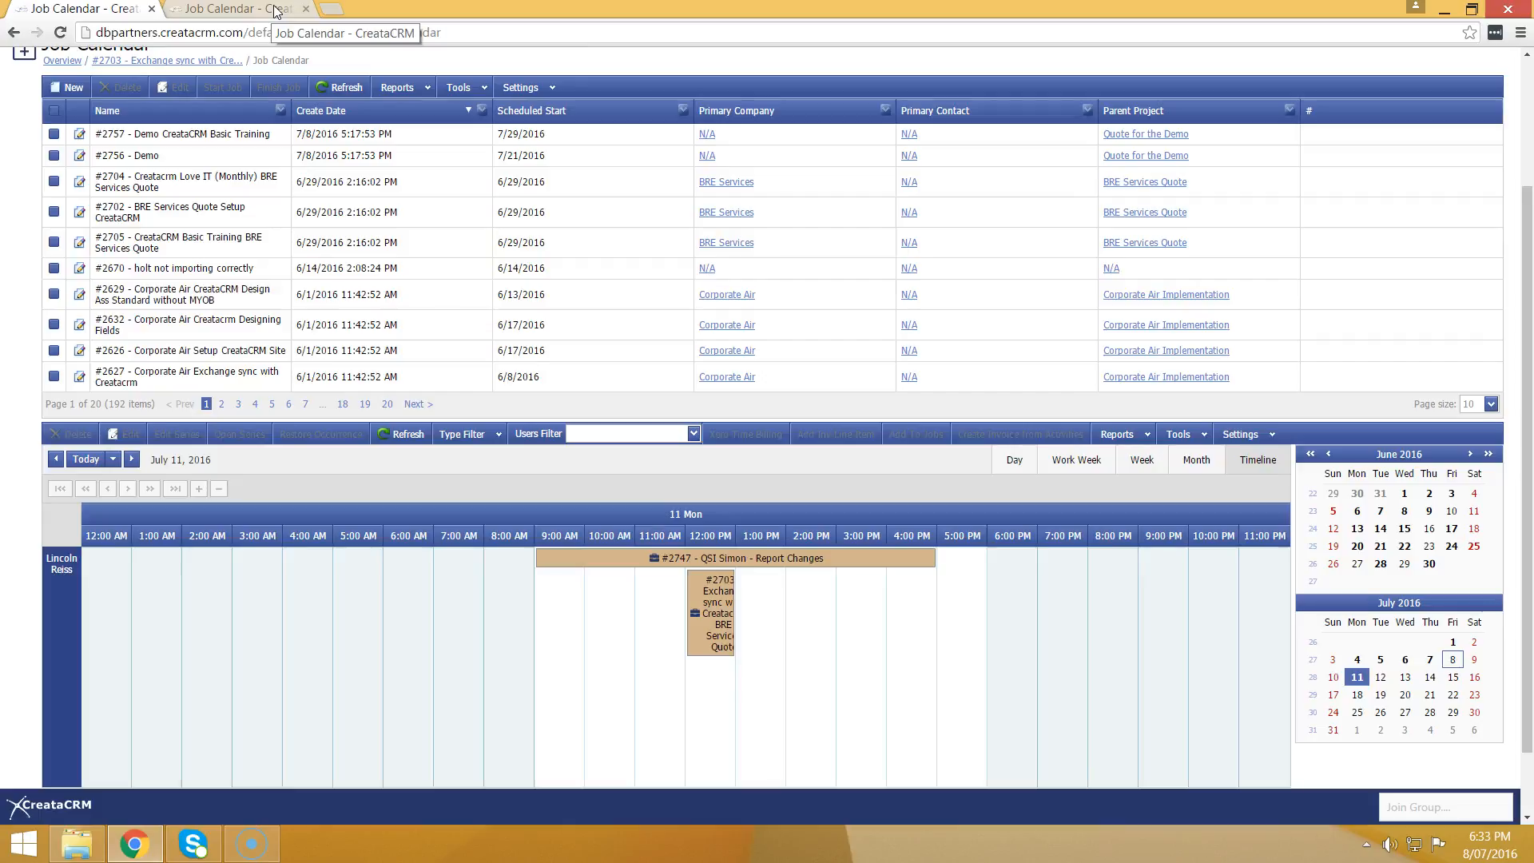
Switch to the Job Calendar of the MYOB demo site and view its timeline for June 1, 2016.
click(274, 10)
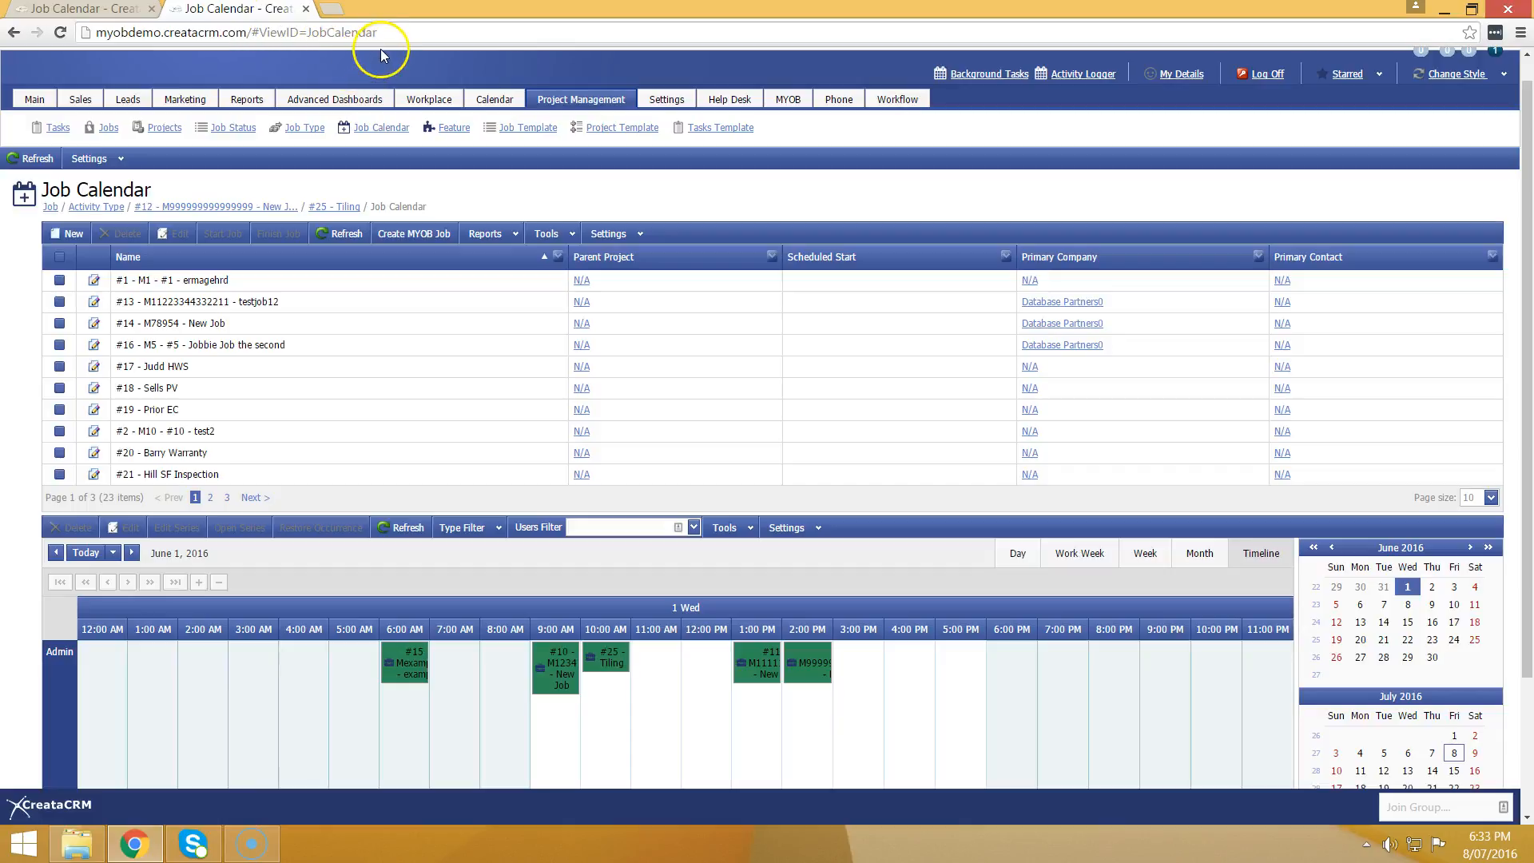
scroll(358, 240, down, 1)
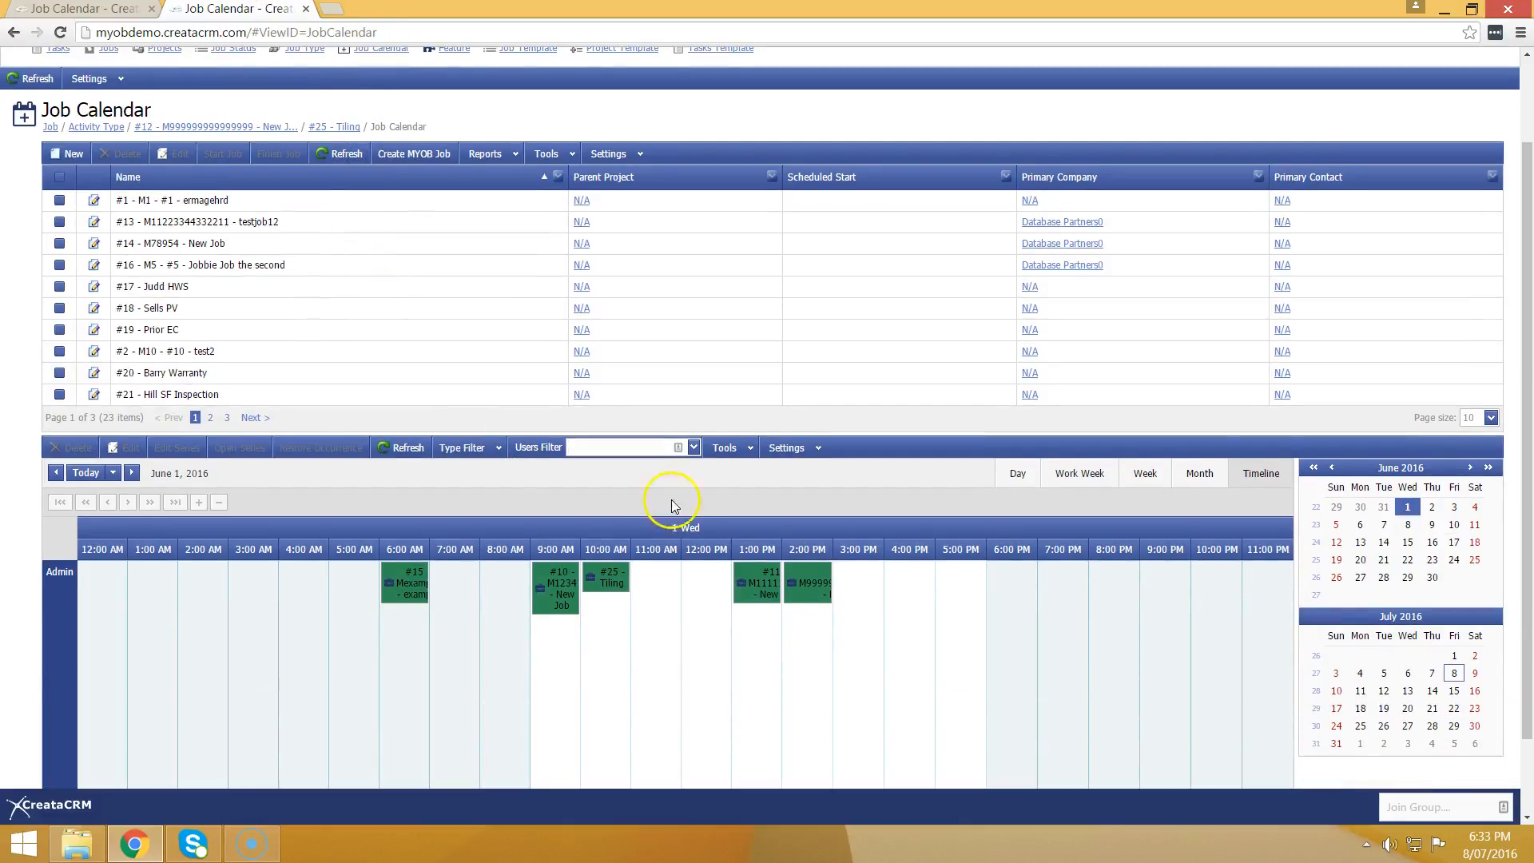
Open the Myob Job list and look over the #19 - quotey quote converted entry.
scroll(294, 582, down, 1)
scroll(294, 582, up, 2)
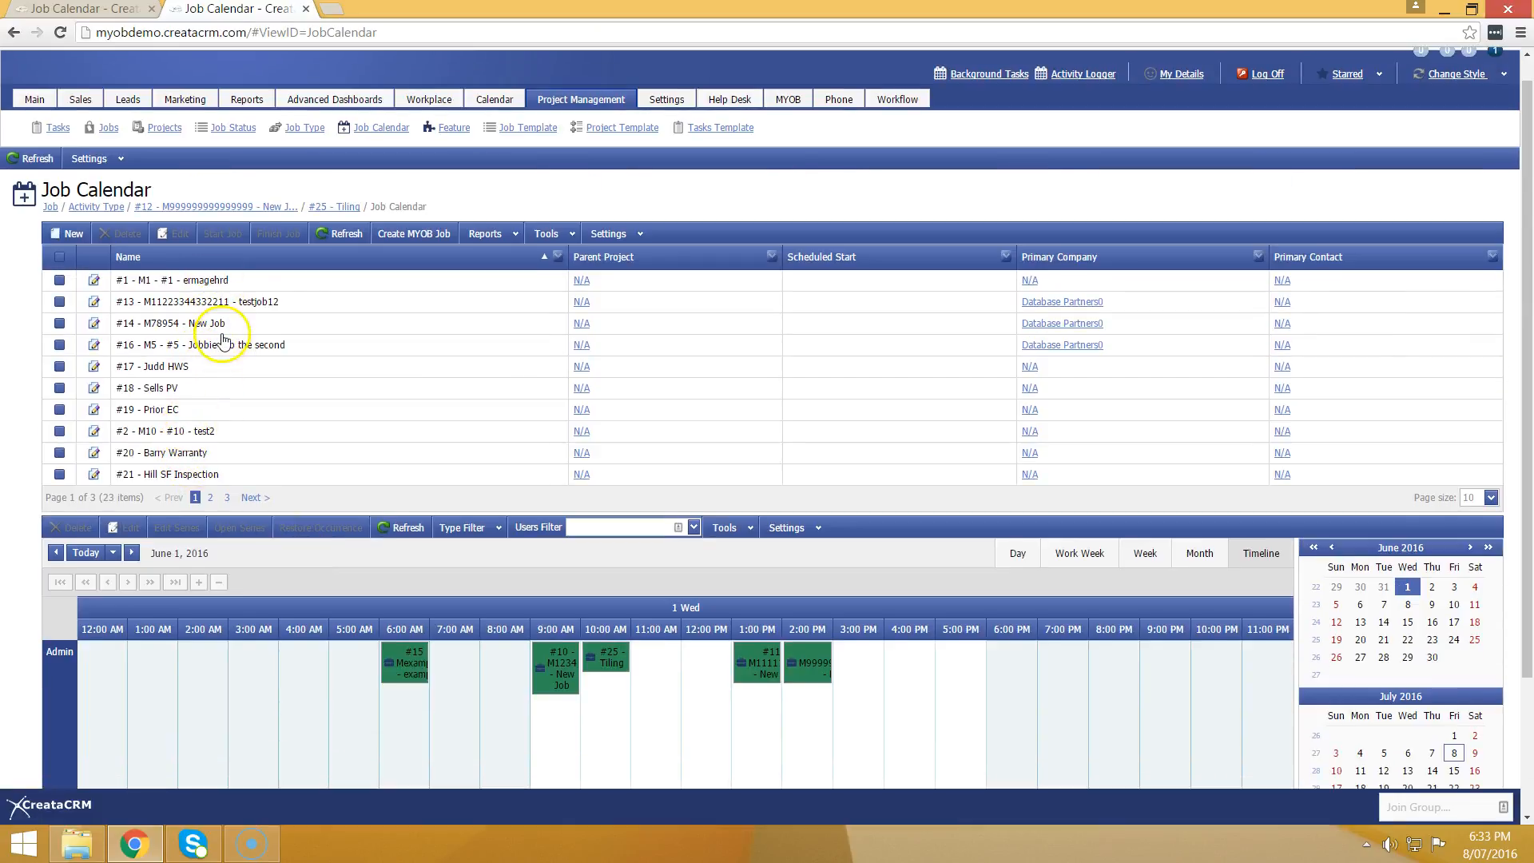
click(790, 102)
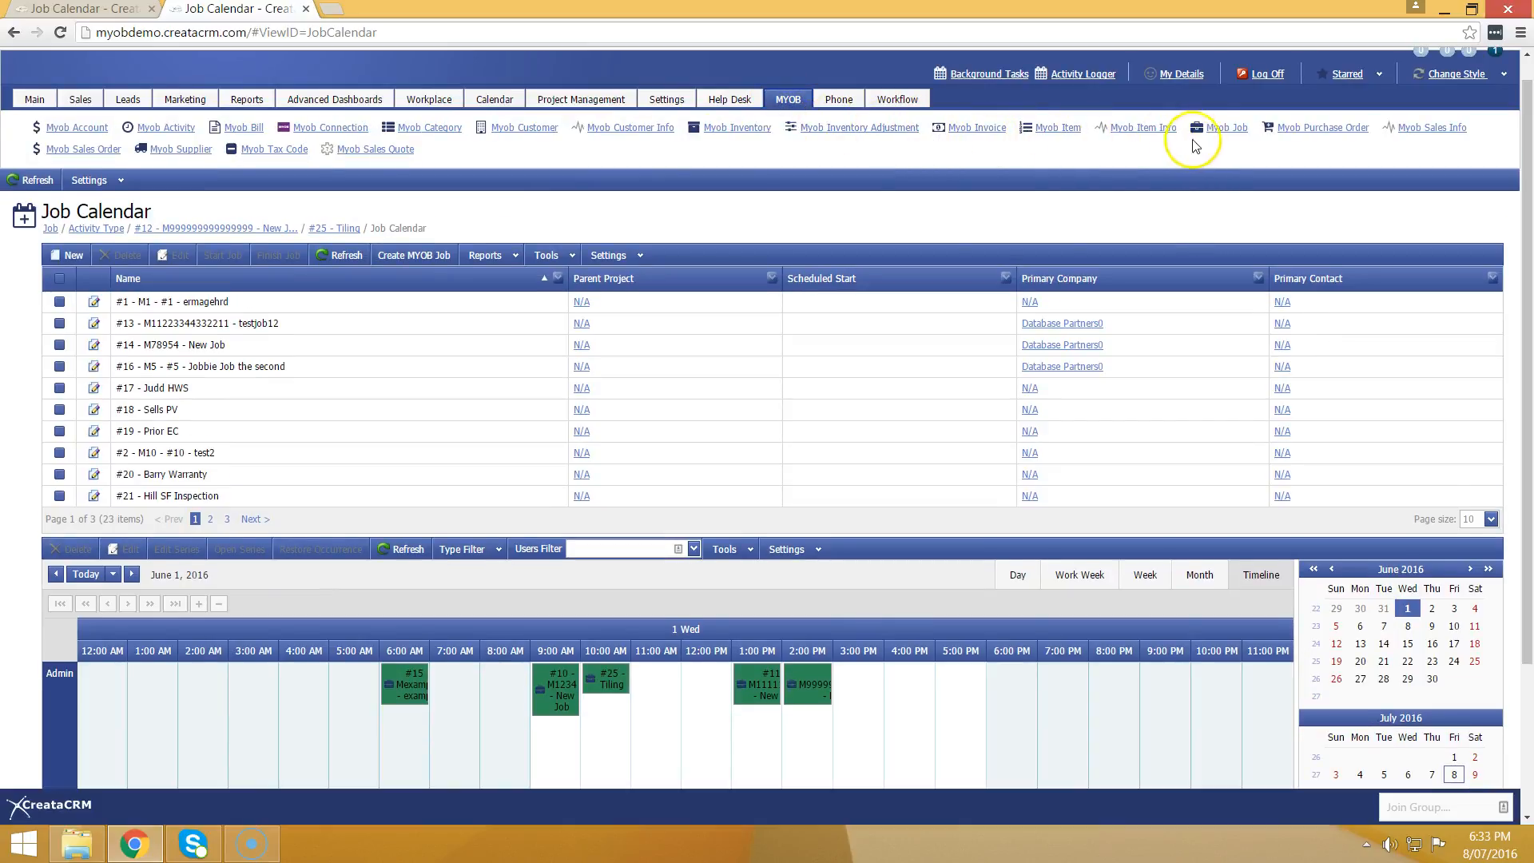
click(1222, 130)
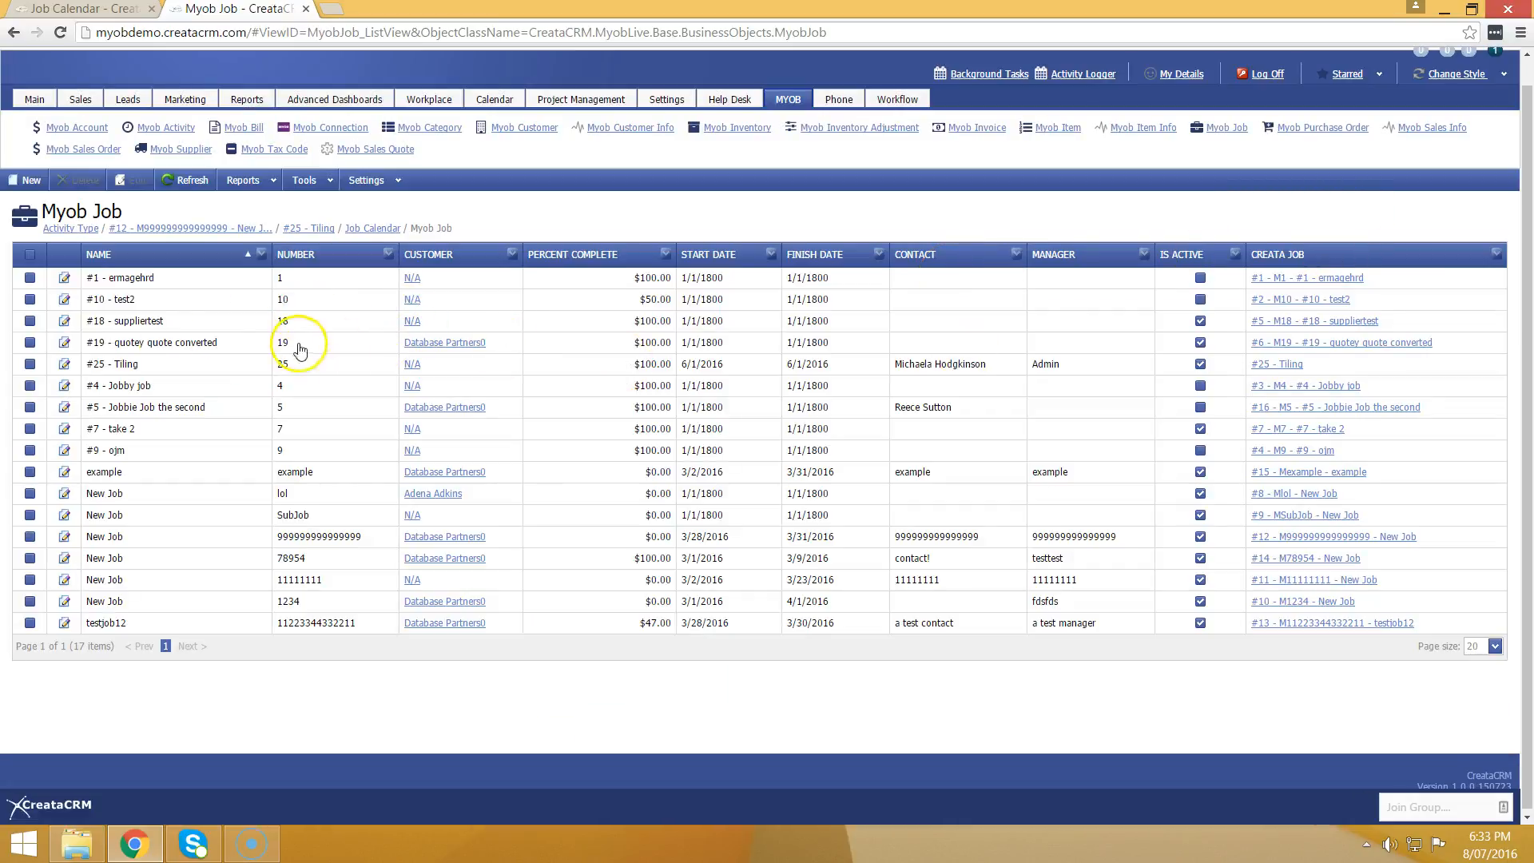
drag(92, 350, 187, 357)
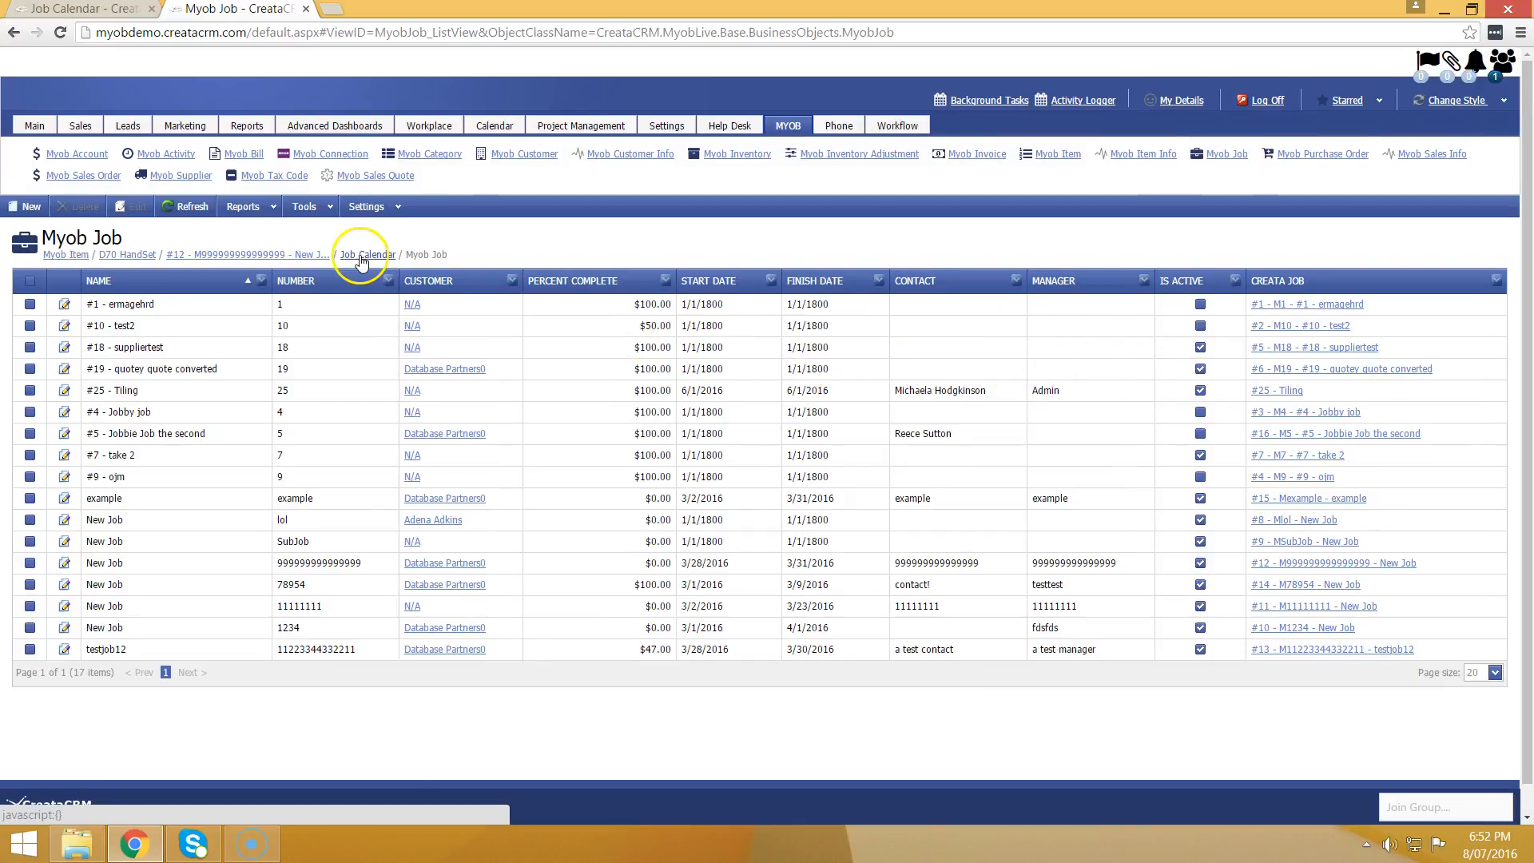
Open job #10 - M1234 - New Job from the Job Calendar and review its MYOB details and job items.
click(366, 255)
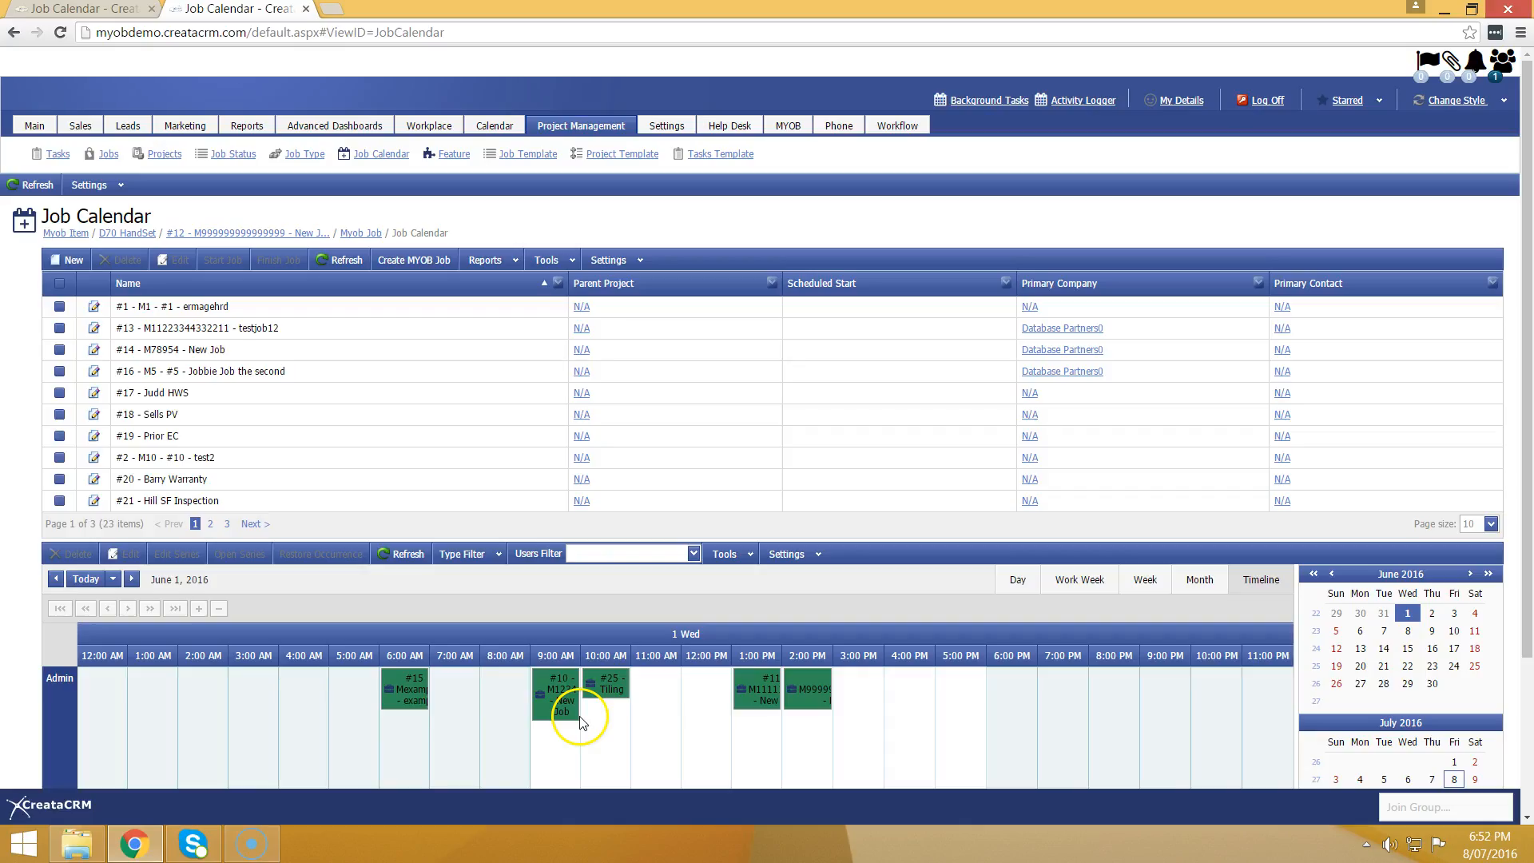
click(578, 716)
click(510, 639)
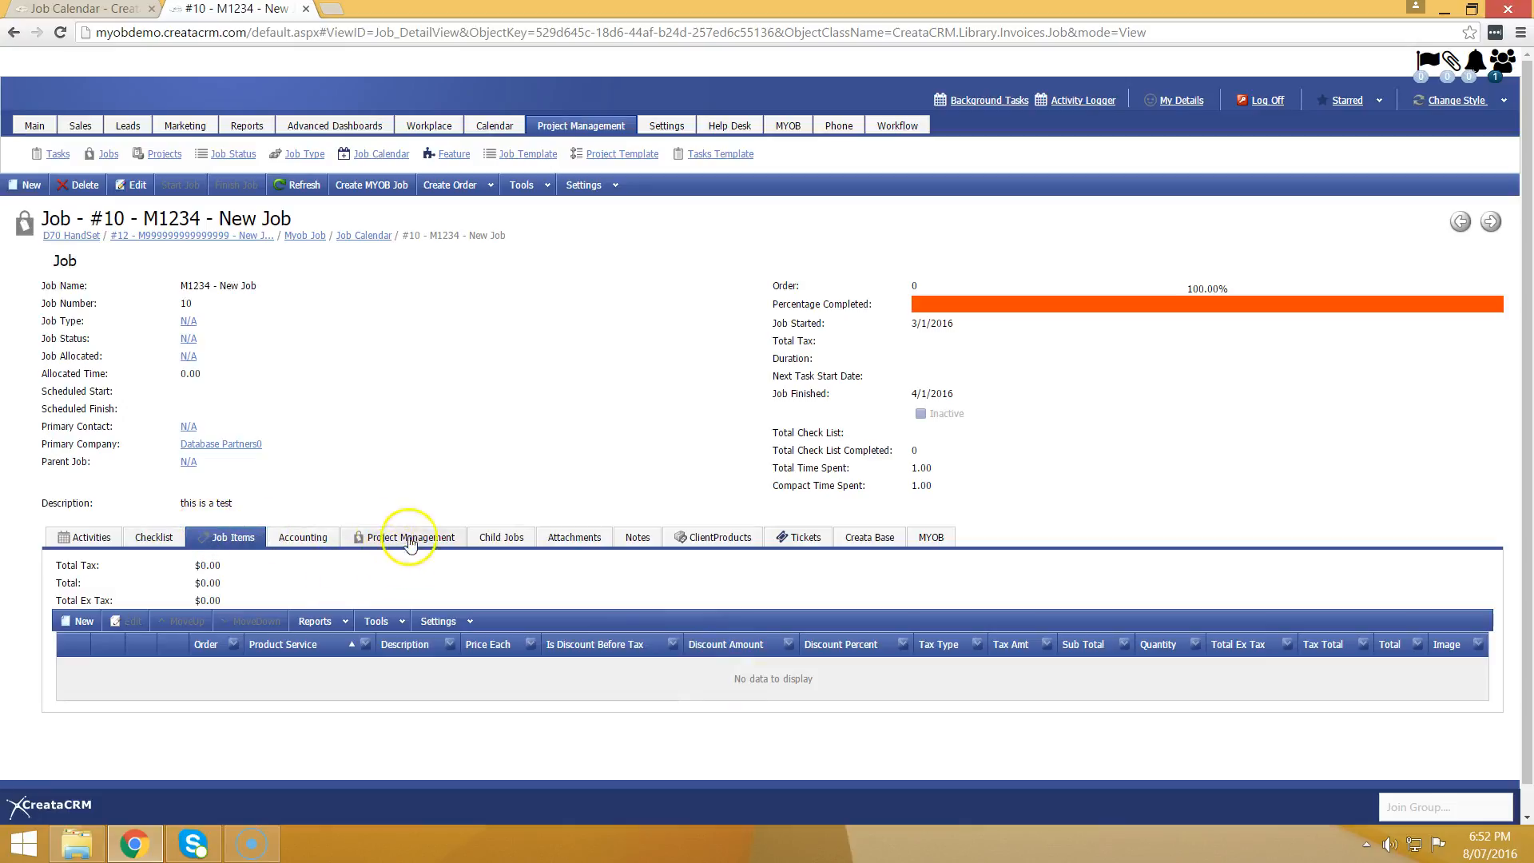
click(927, 542)
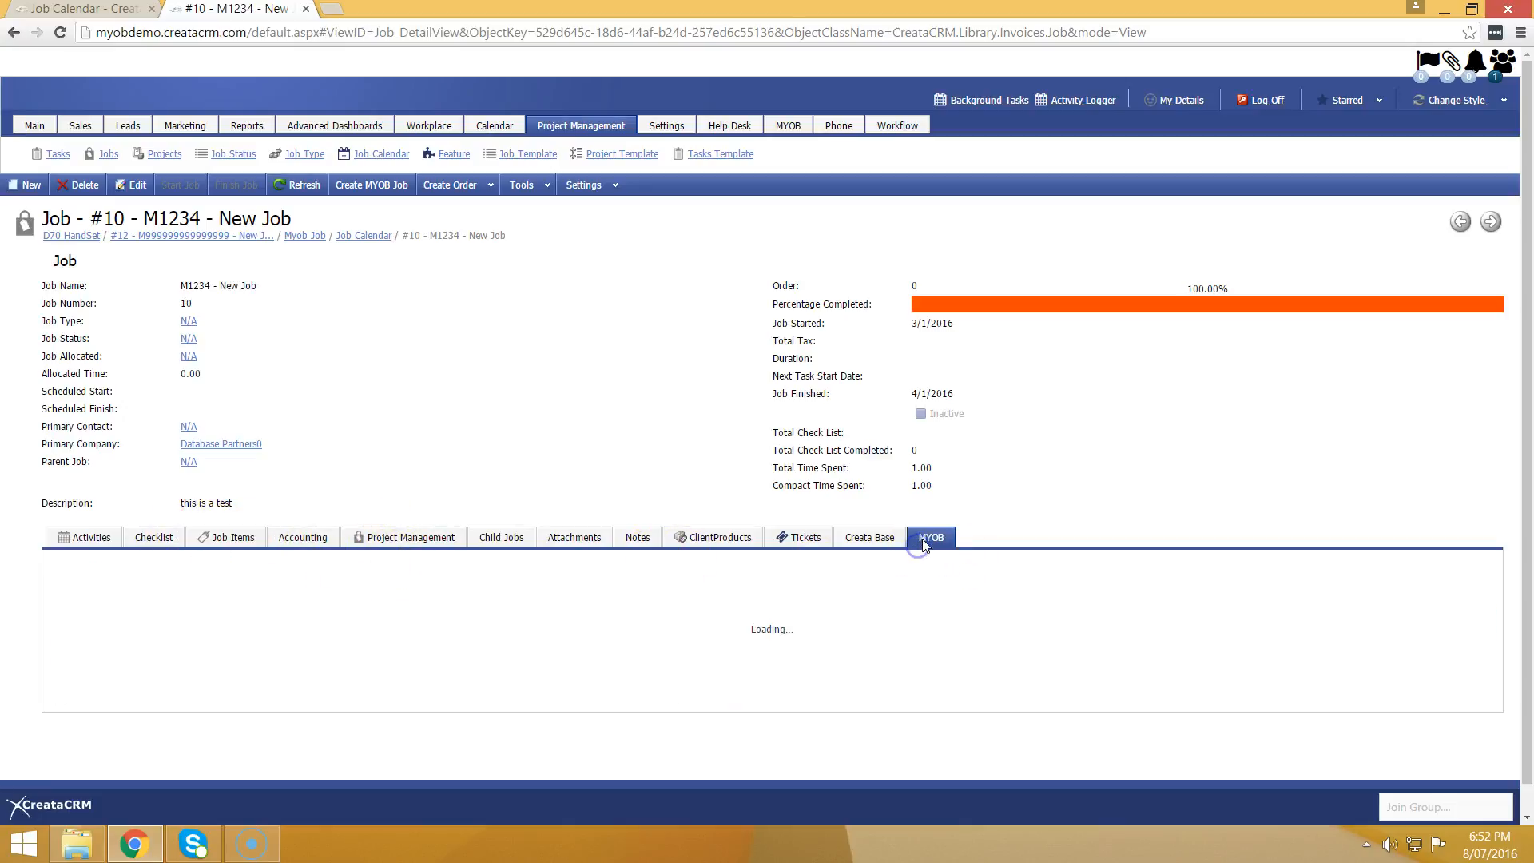
scroll(376, 502, down, 1)
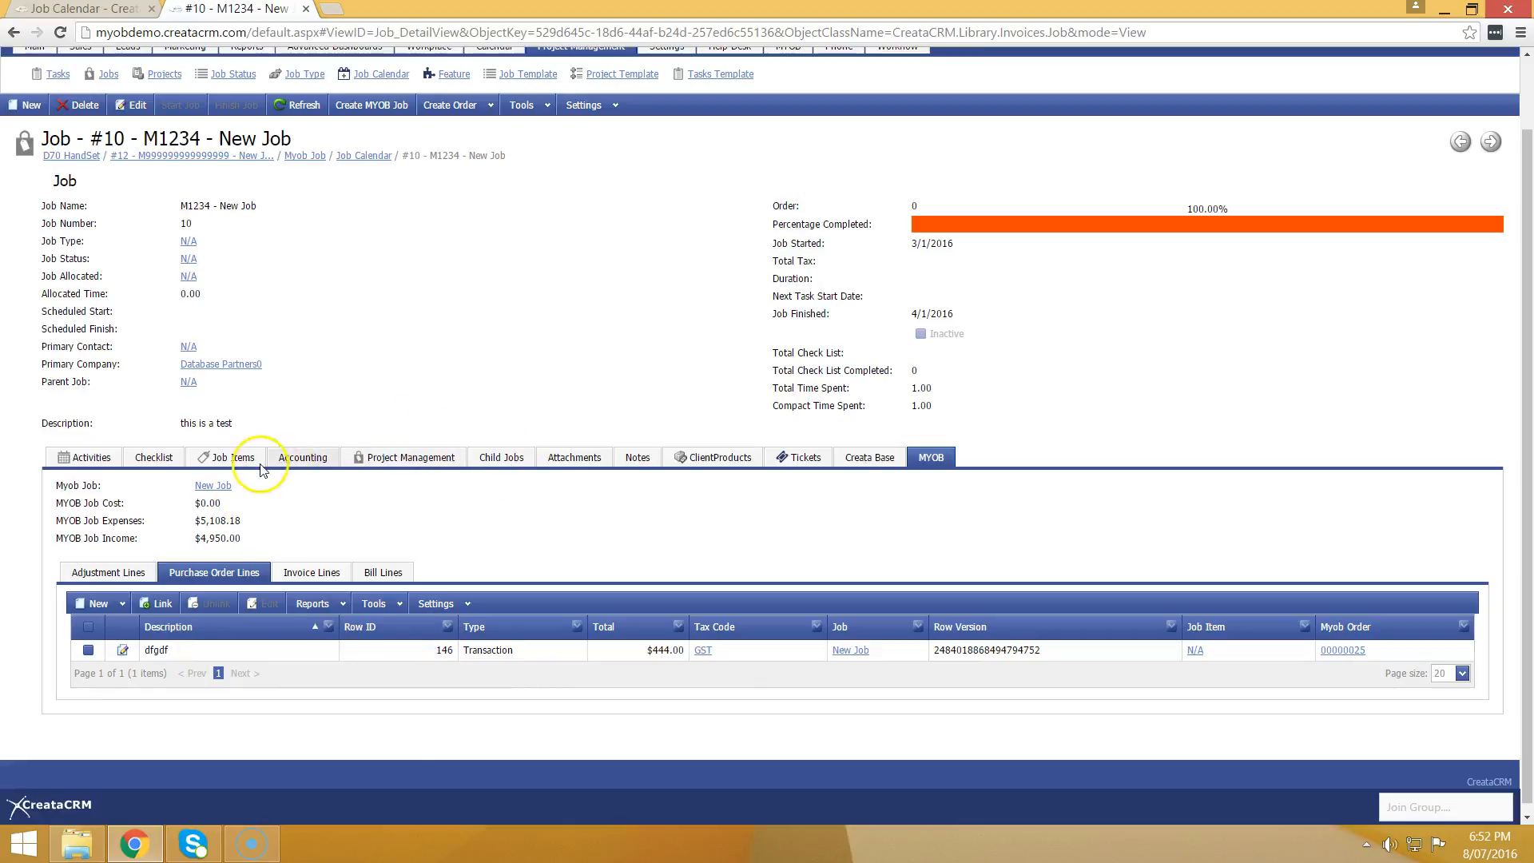
click(234, 458)
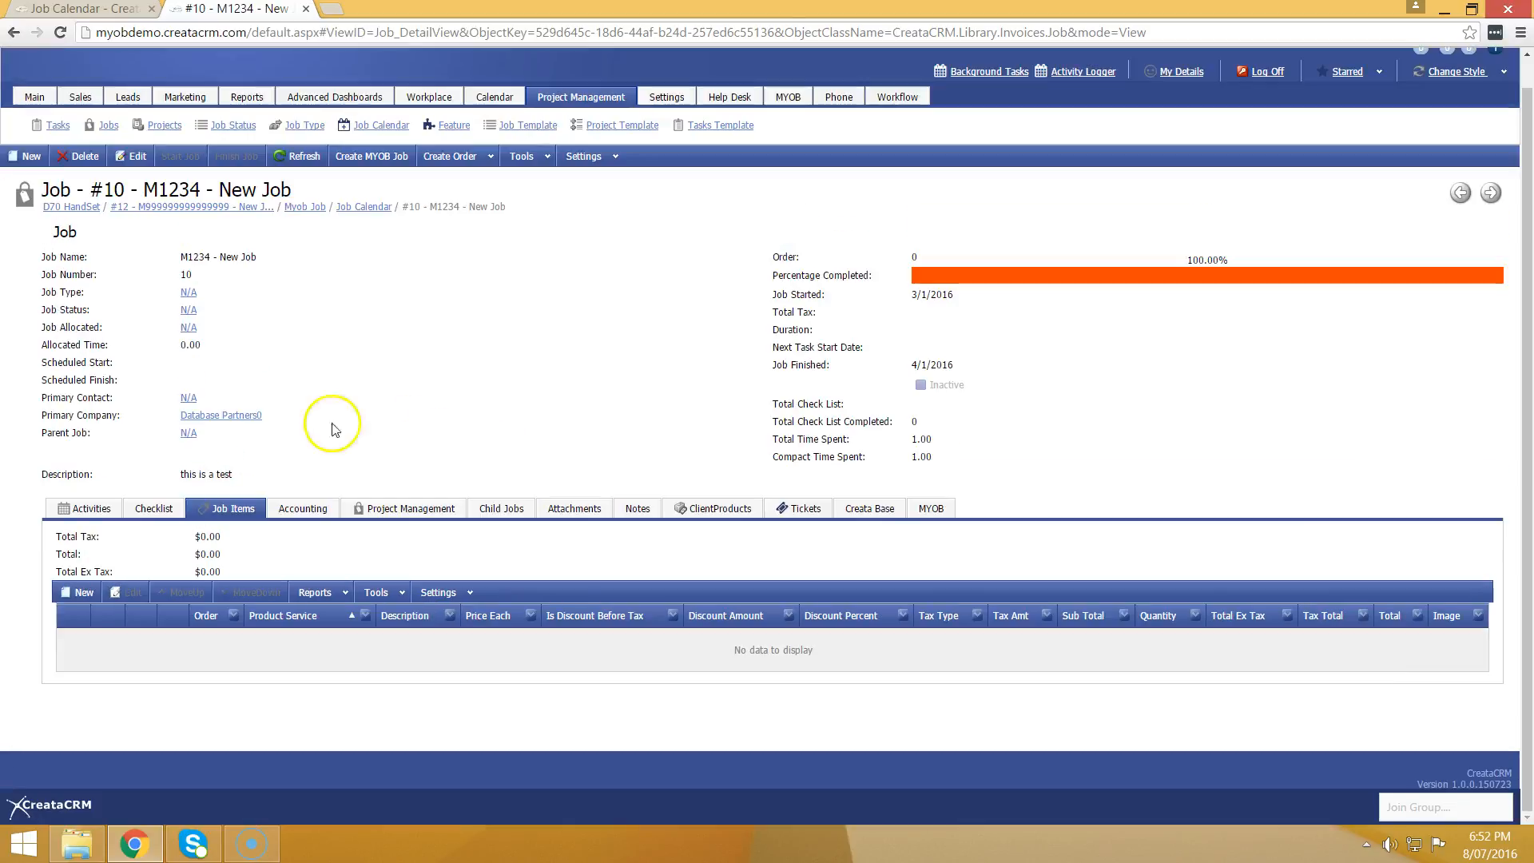
Open job #12 and review its job items, MYOB cost, expense and income figures, and purchase order lines.
click(161, 207)
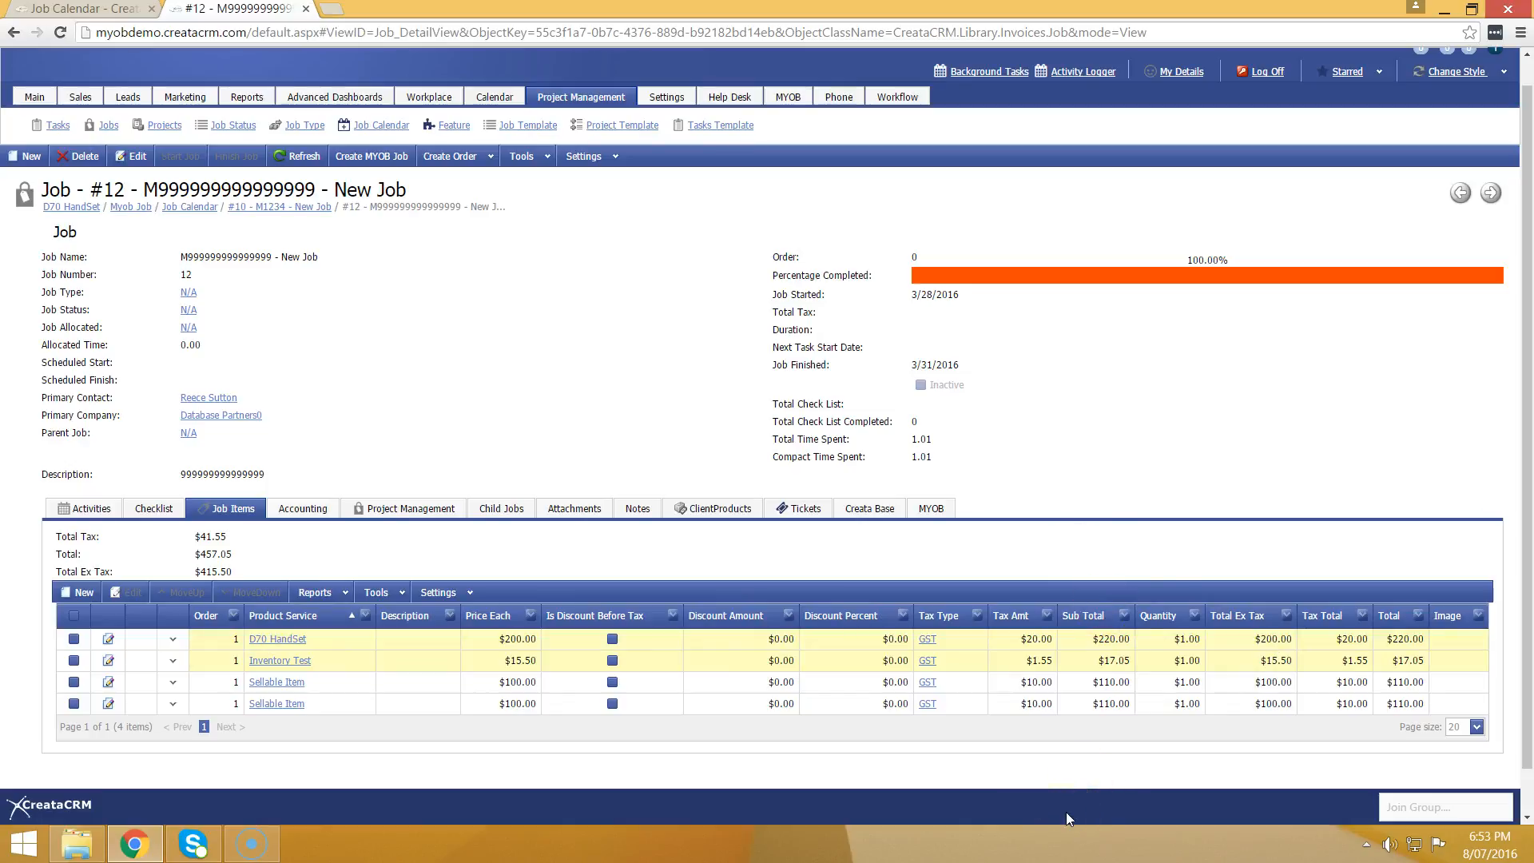
click(935, 509)
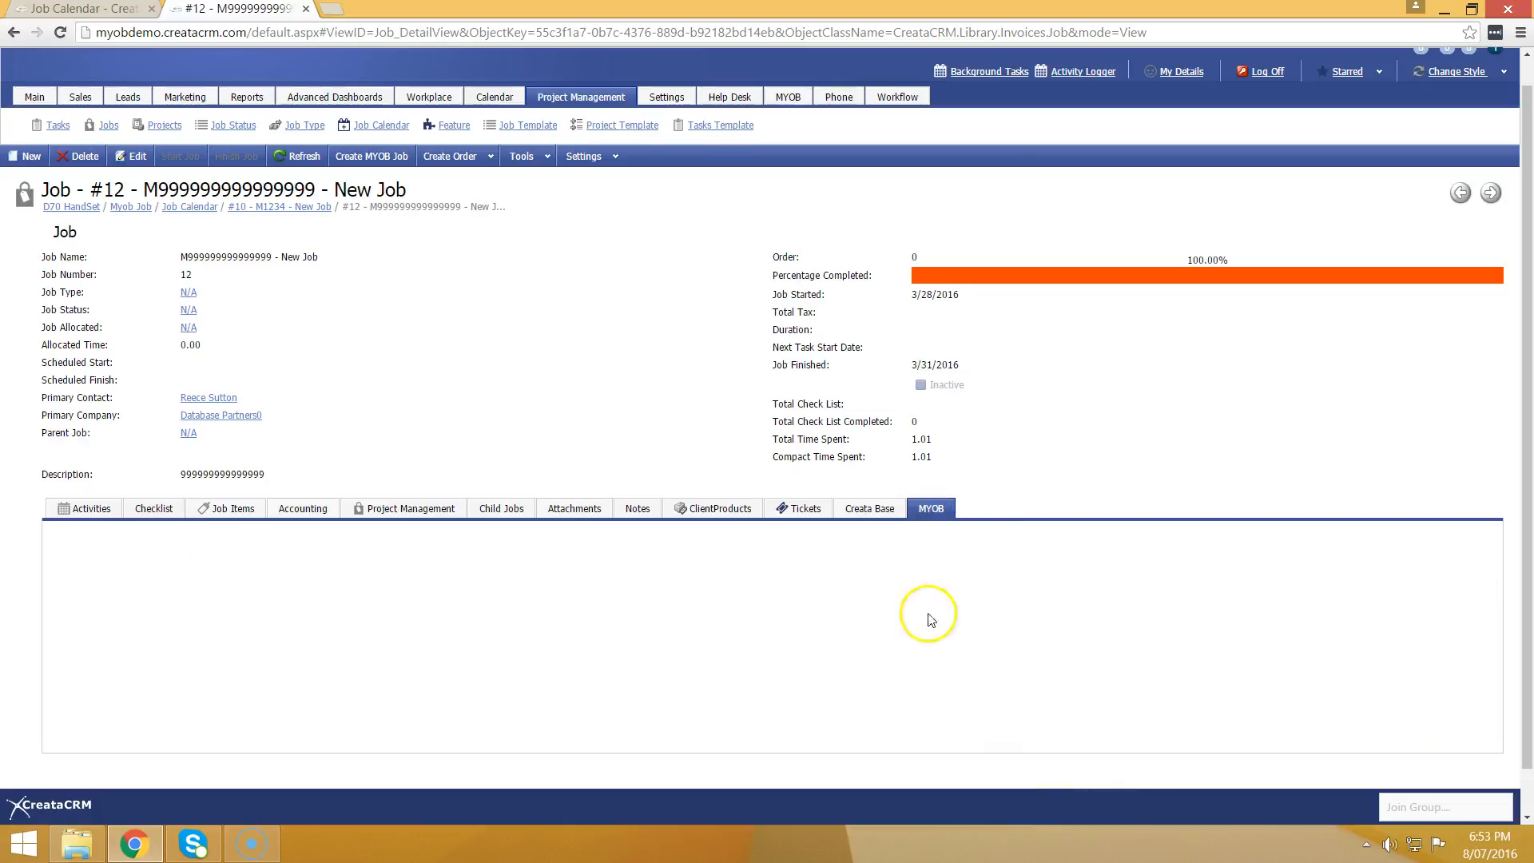
scroll(412, 679, down, 2)
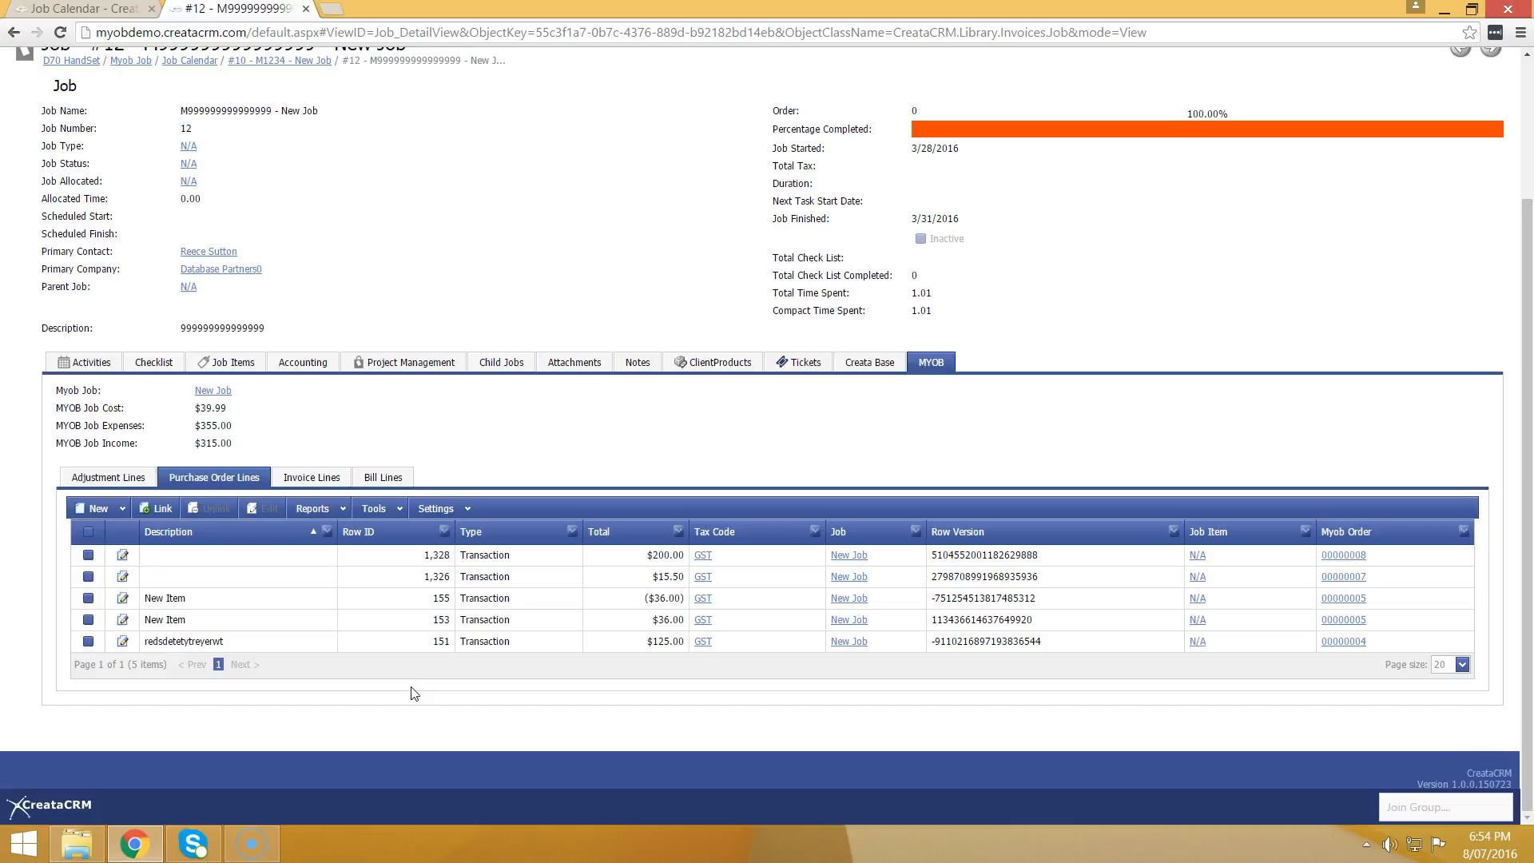
scroll(538, 394, up, 3)
scroll(528, 439, down, 2)
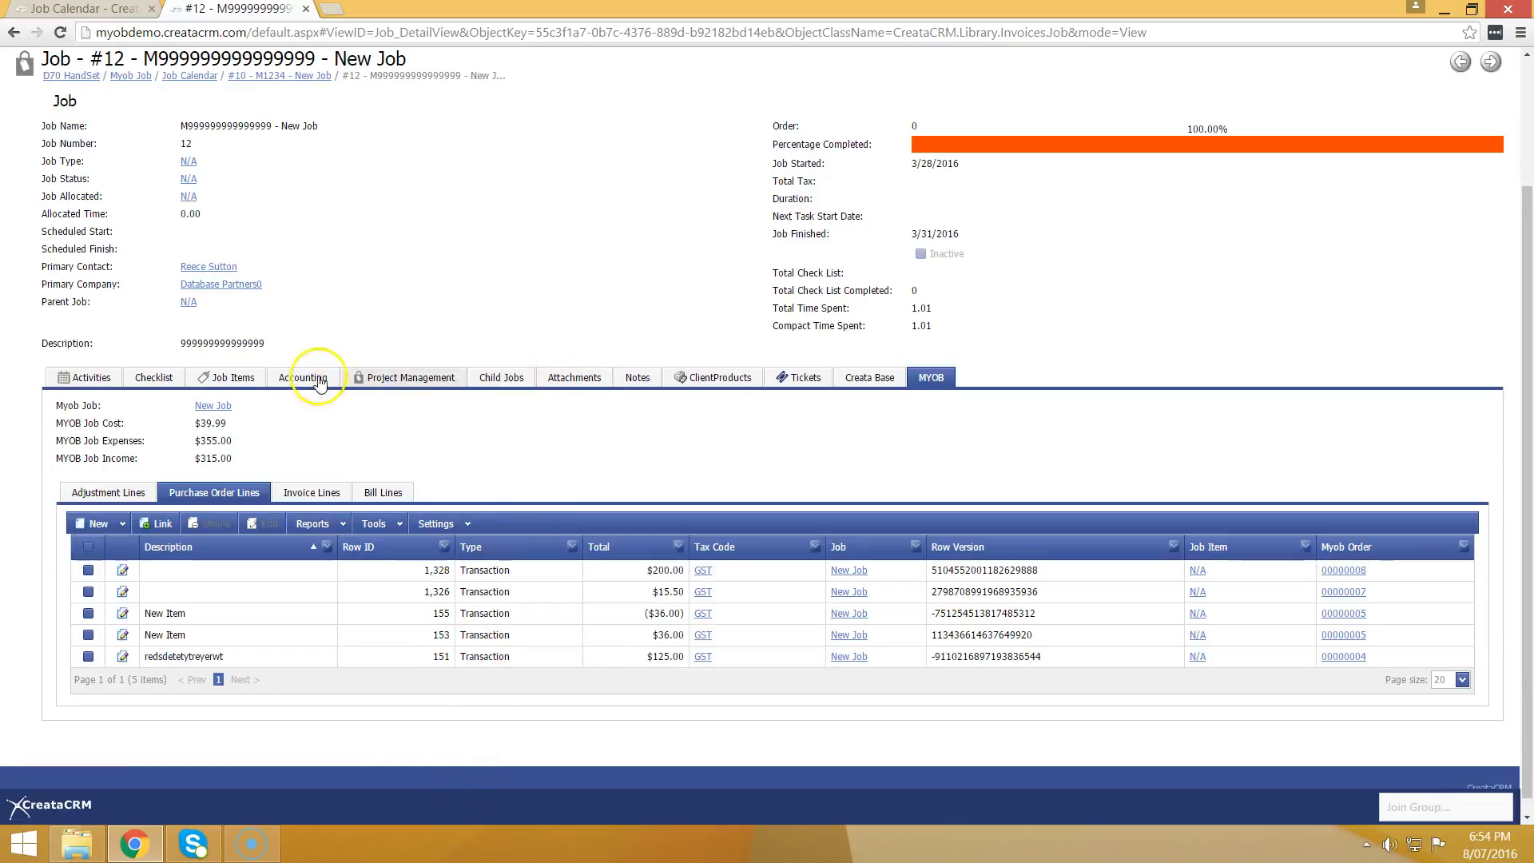
Start a new job item on job #12 with D70 HandSet as the product service.
click(236, 378)
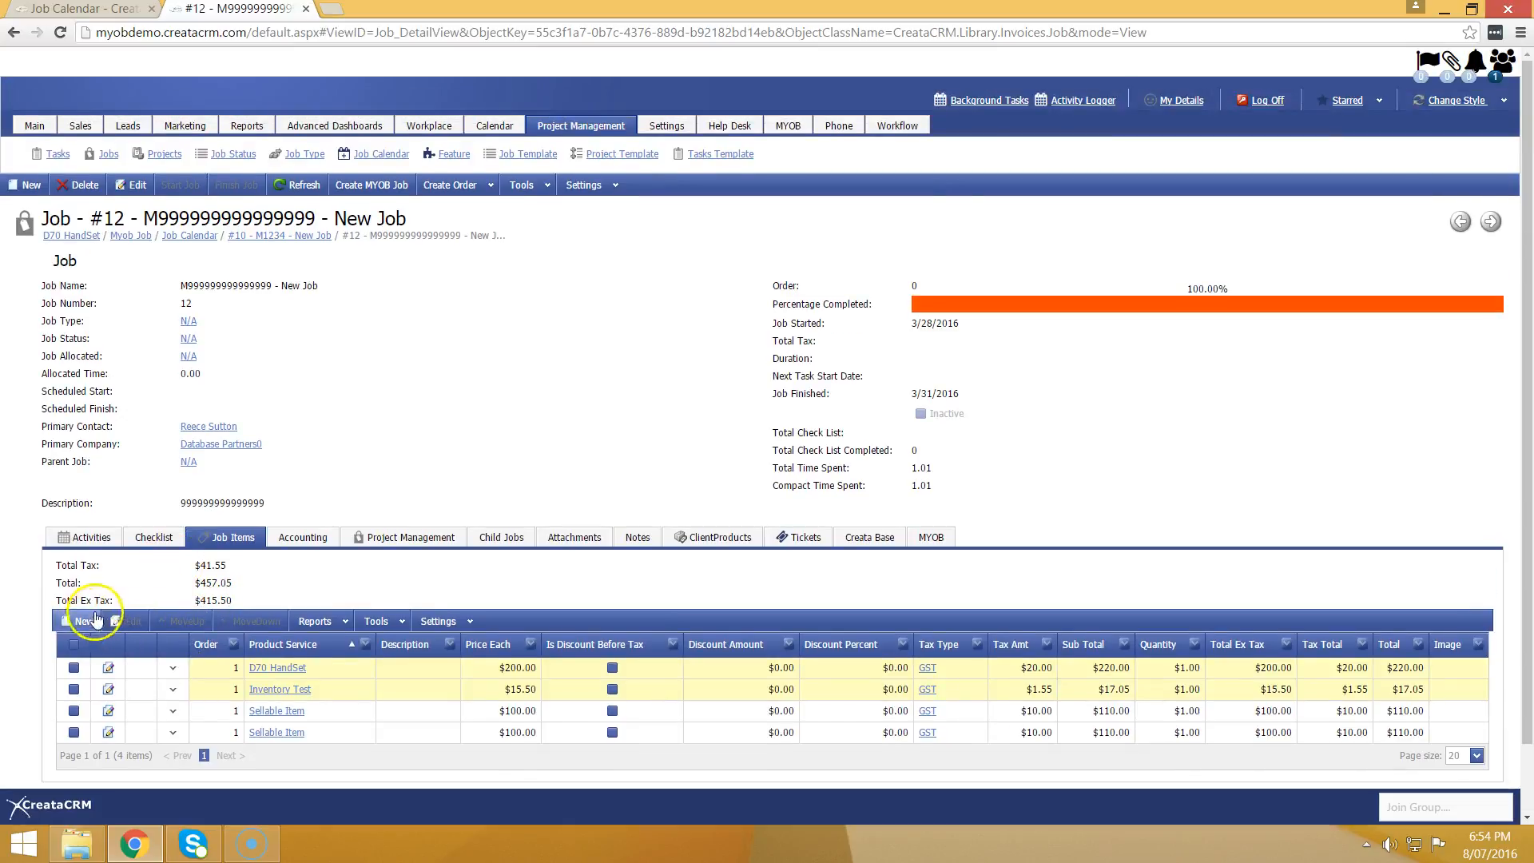
click(81, 620)
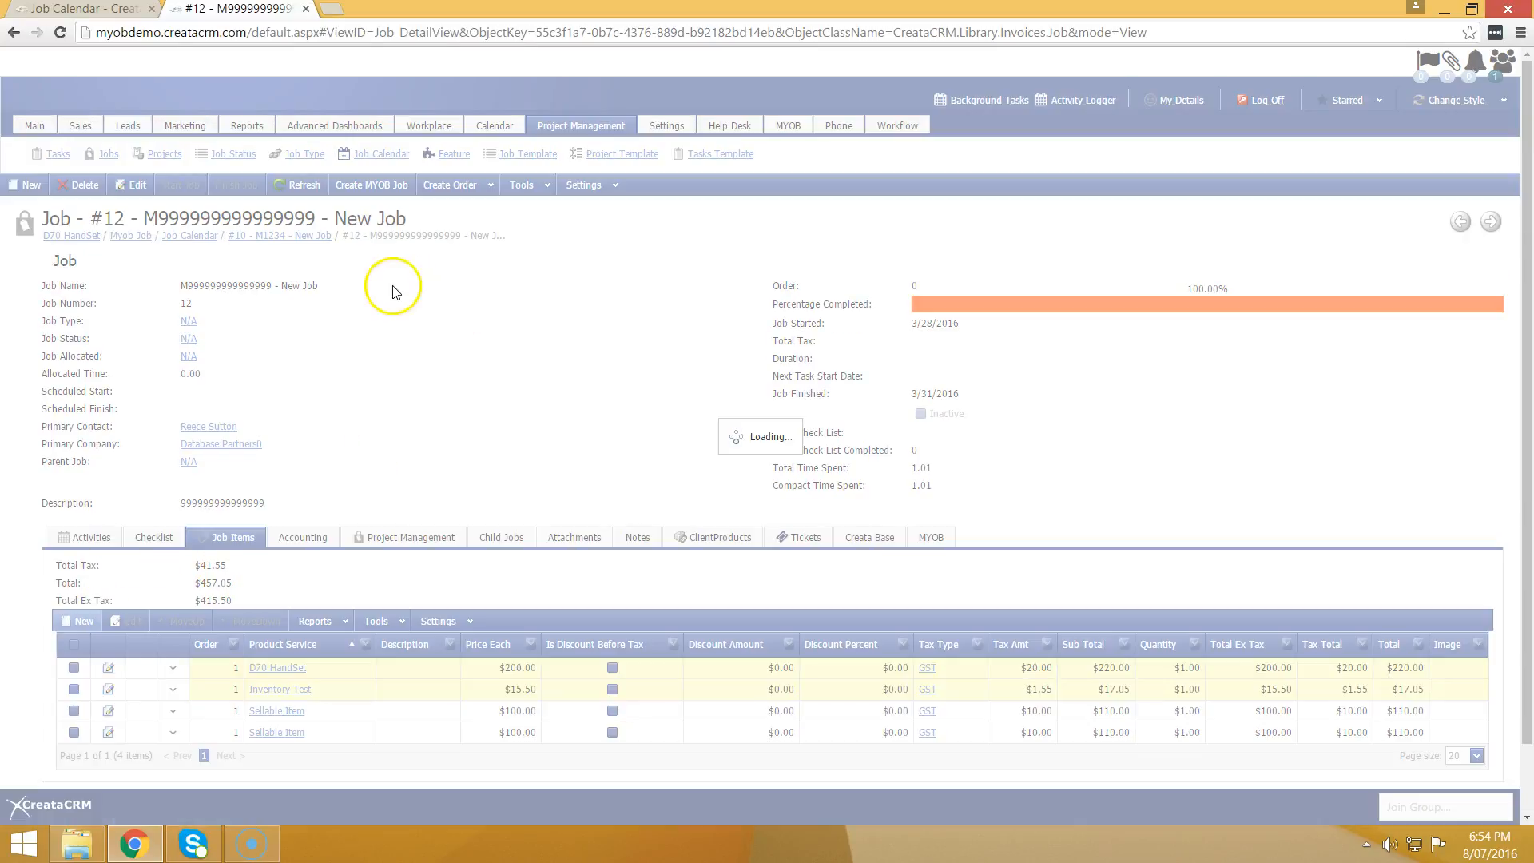
click(197, 343)
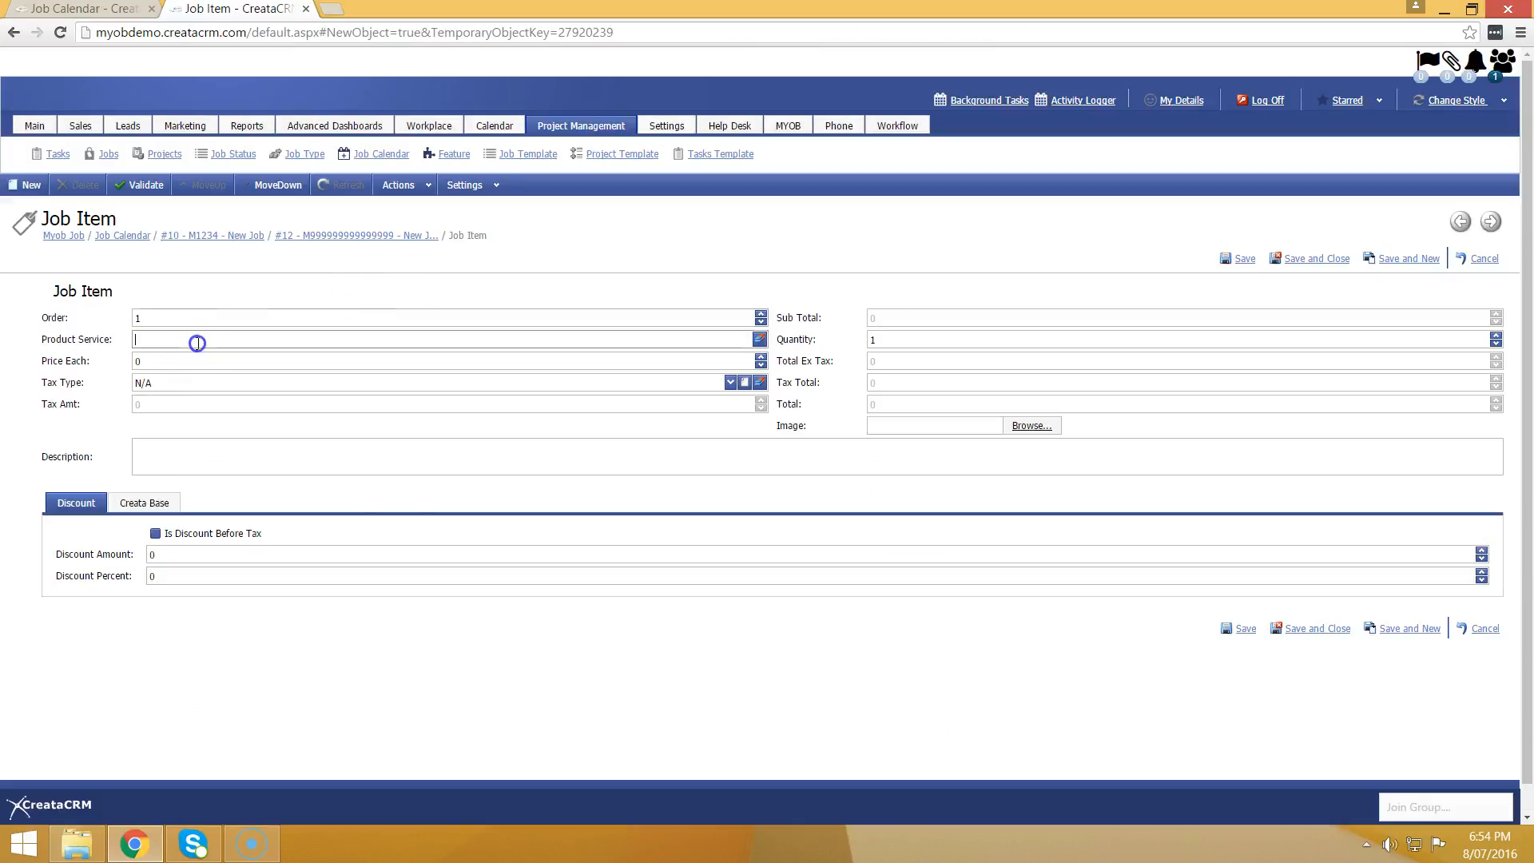
text(d70)
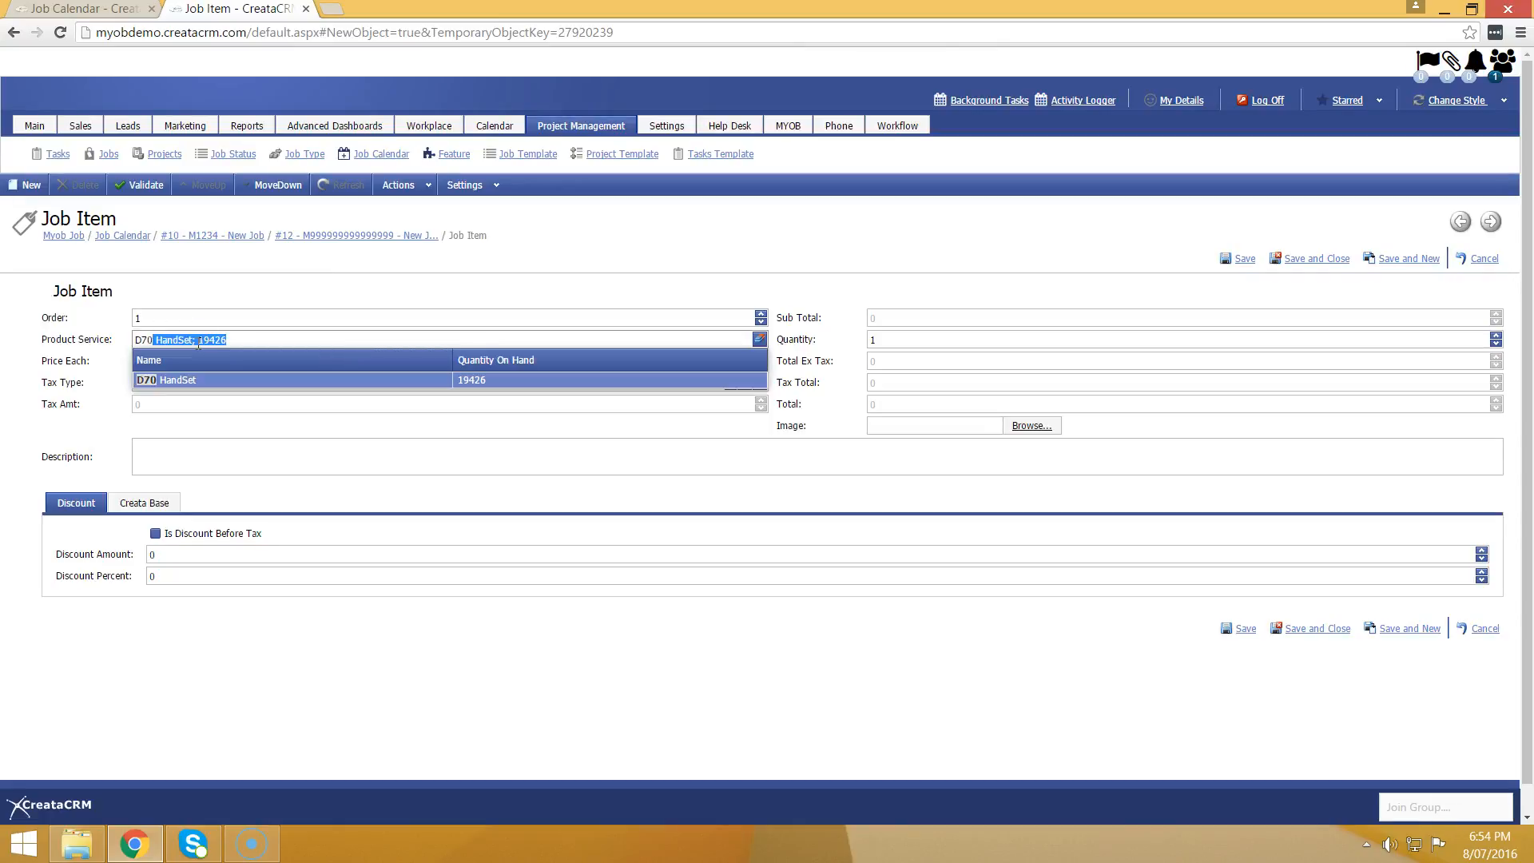
click(468, 381)
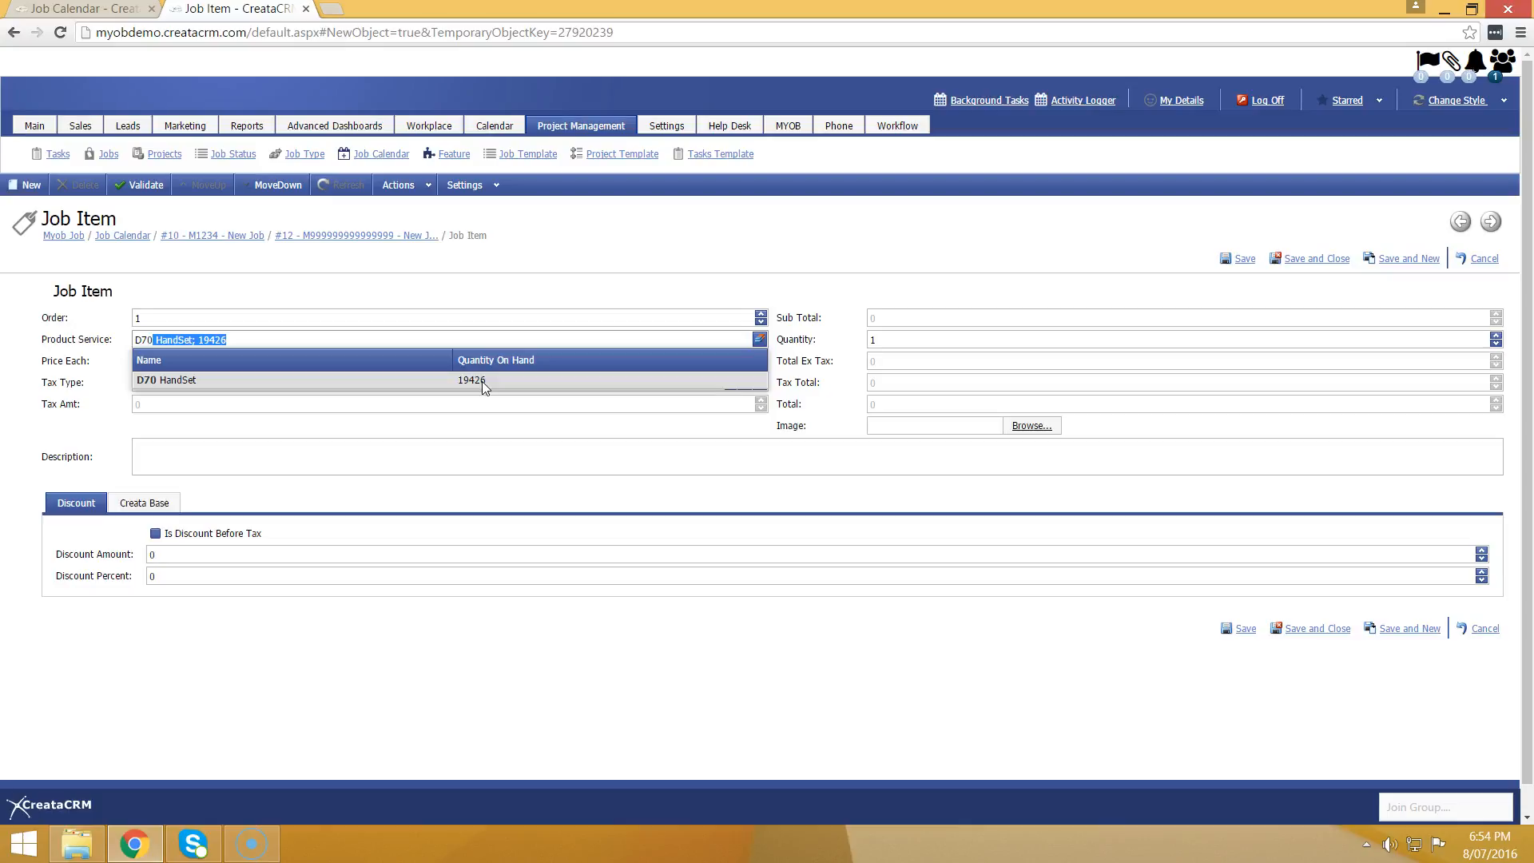
click(482, 381)
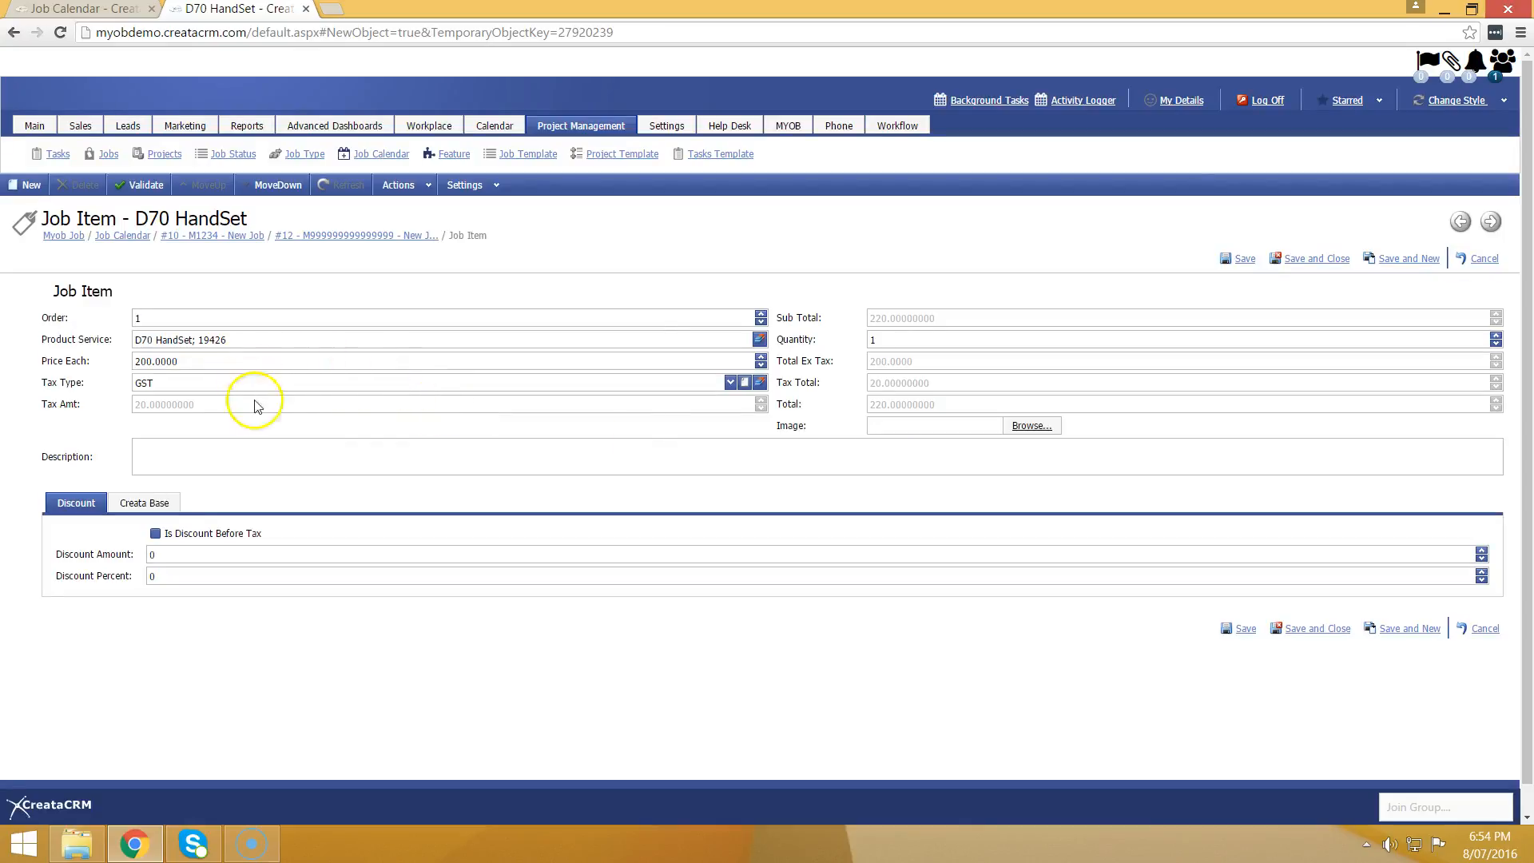
Set the D70 HandSet job item's quantity to 20, then save and close it.
click(891, 341)
key(BackSpace)
text(20)
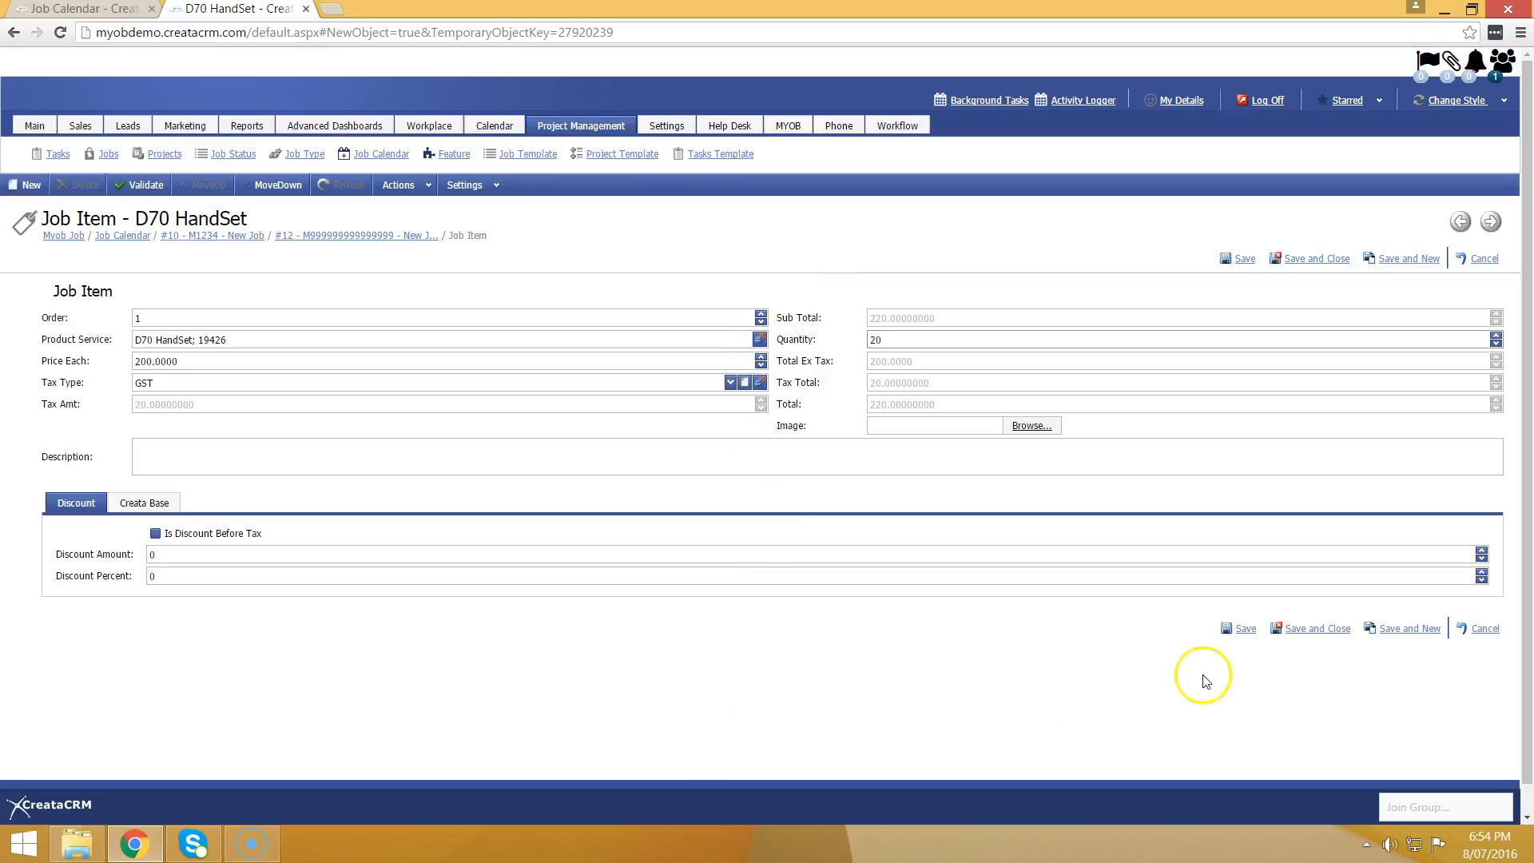
click(1305, 637)
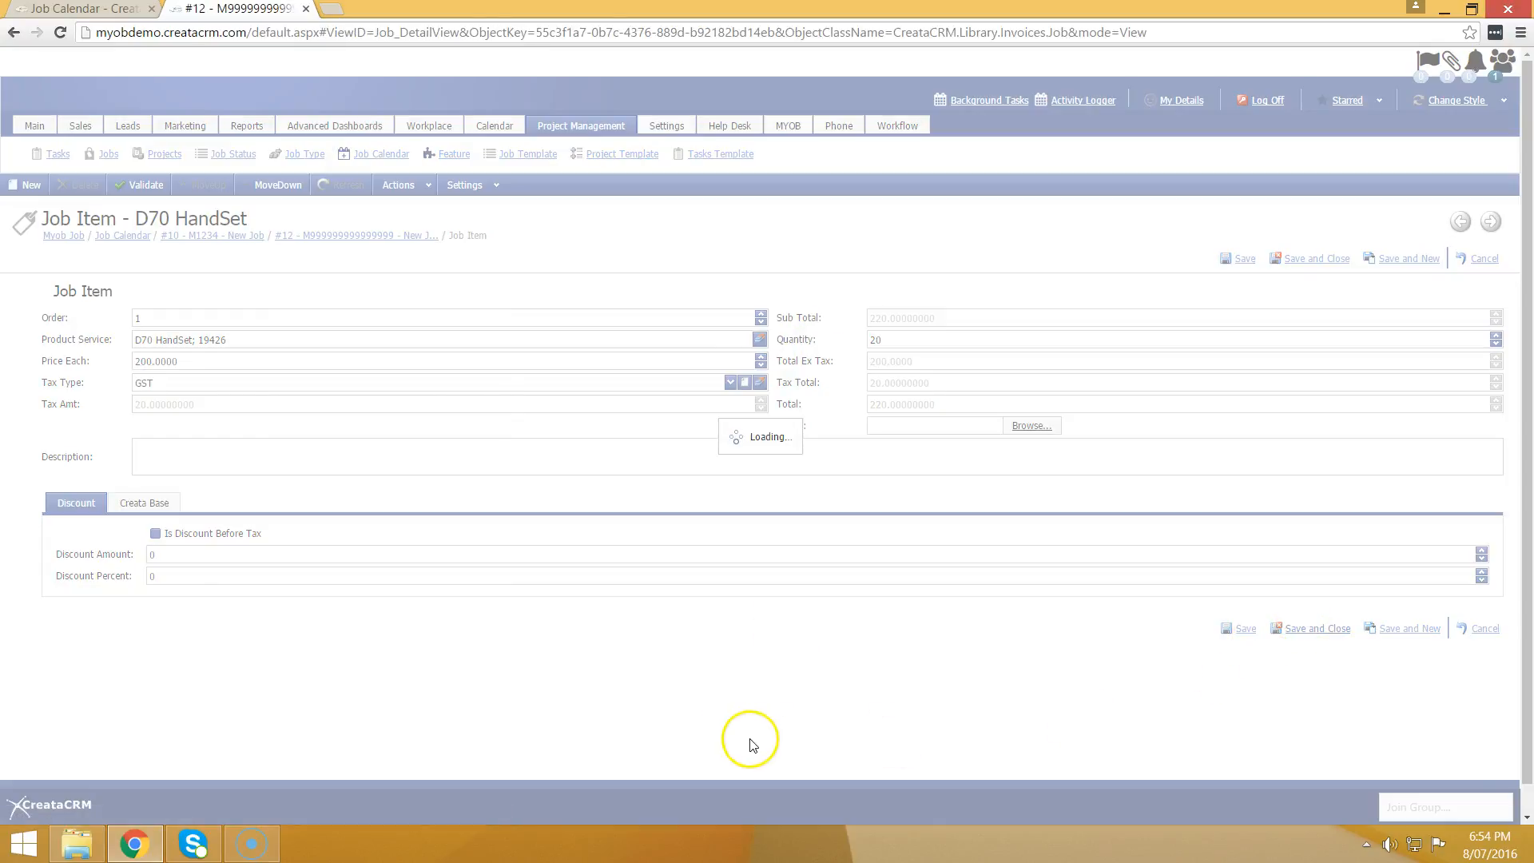
scroll(501, 688, down, 2)
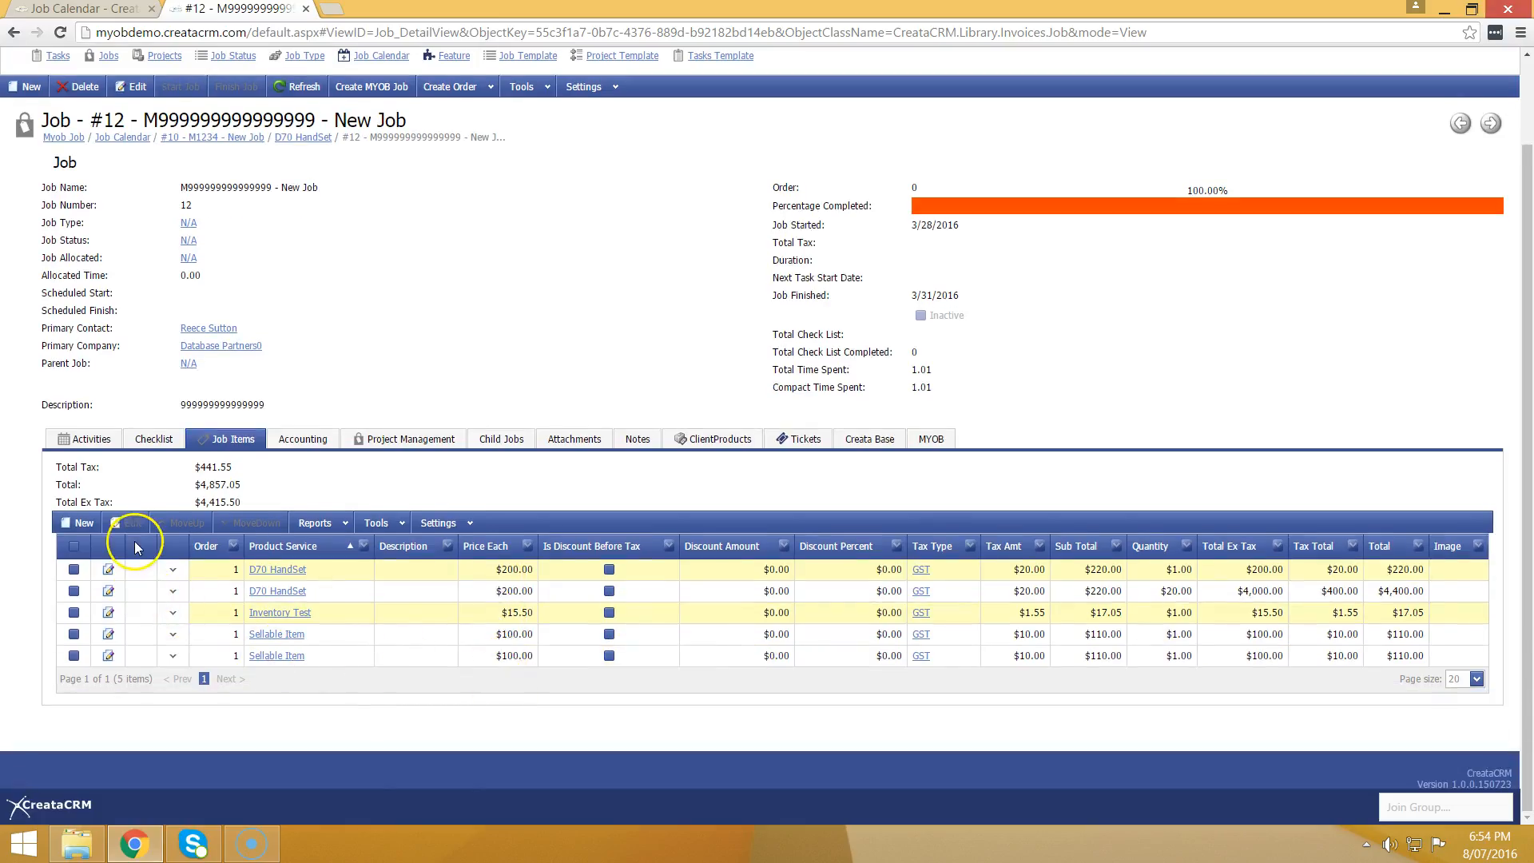
Create an order from job #12 containing only the D70 HandSet item with quantity 20.
scroll(301, 328, up, 2)
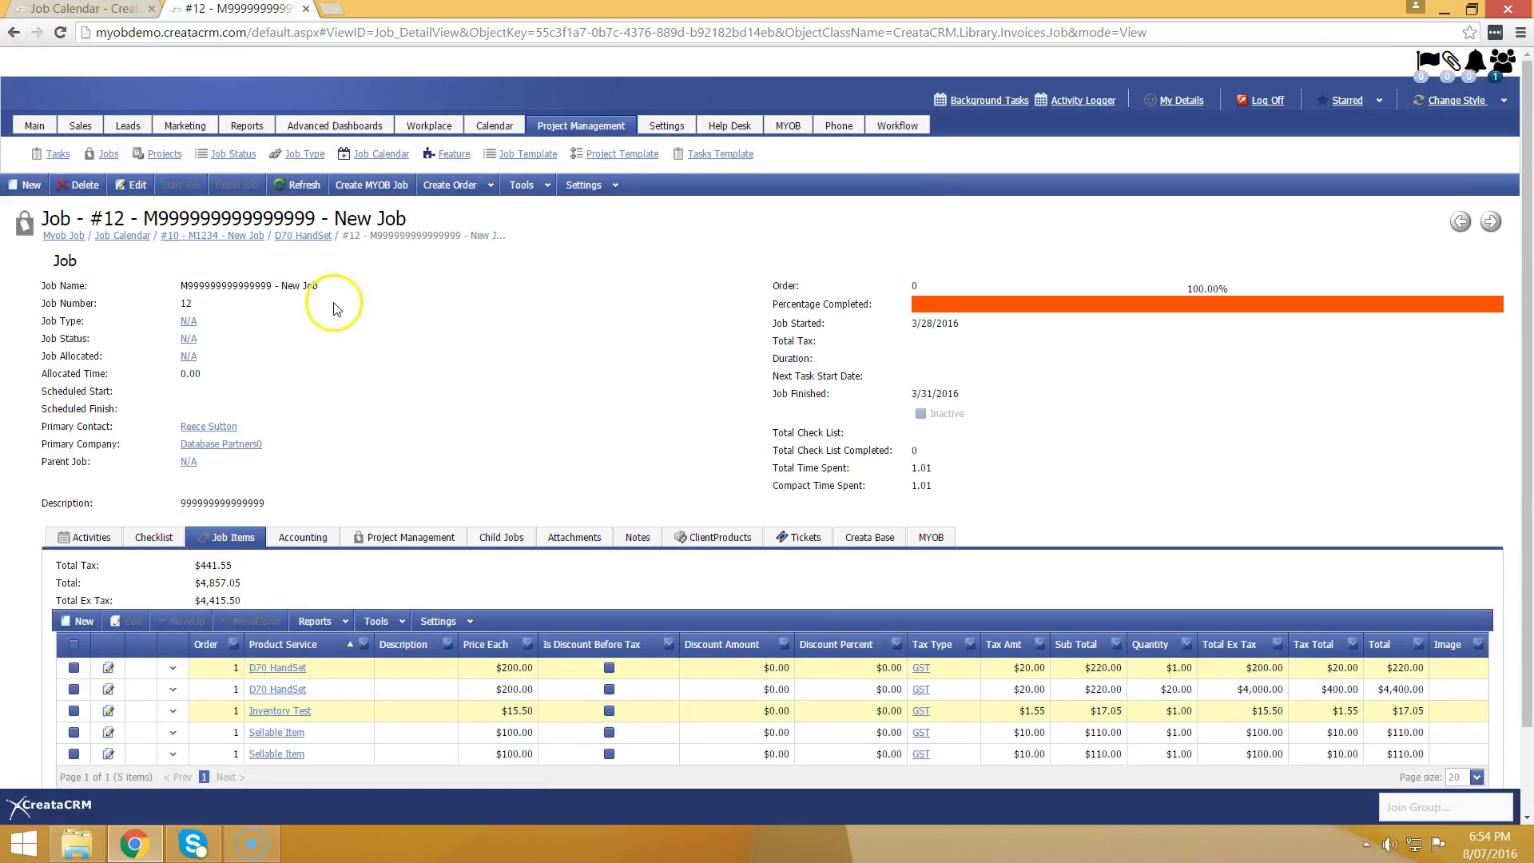
click(490, 190)
click(473, 225)
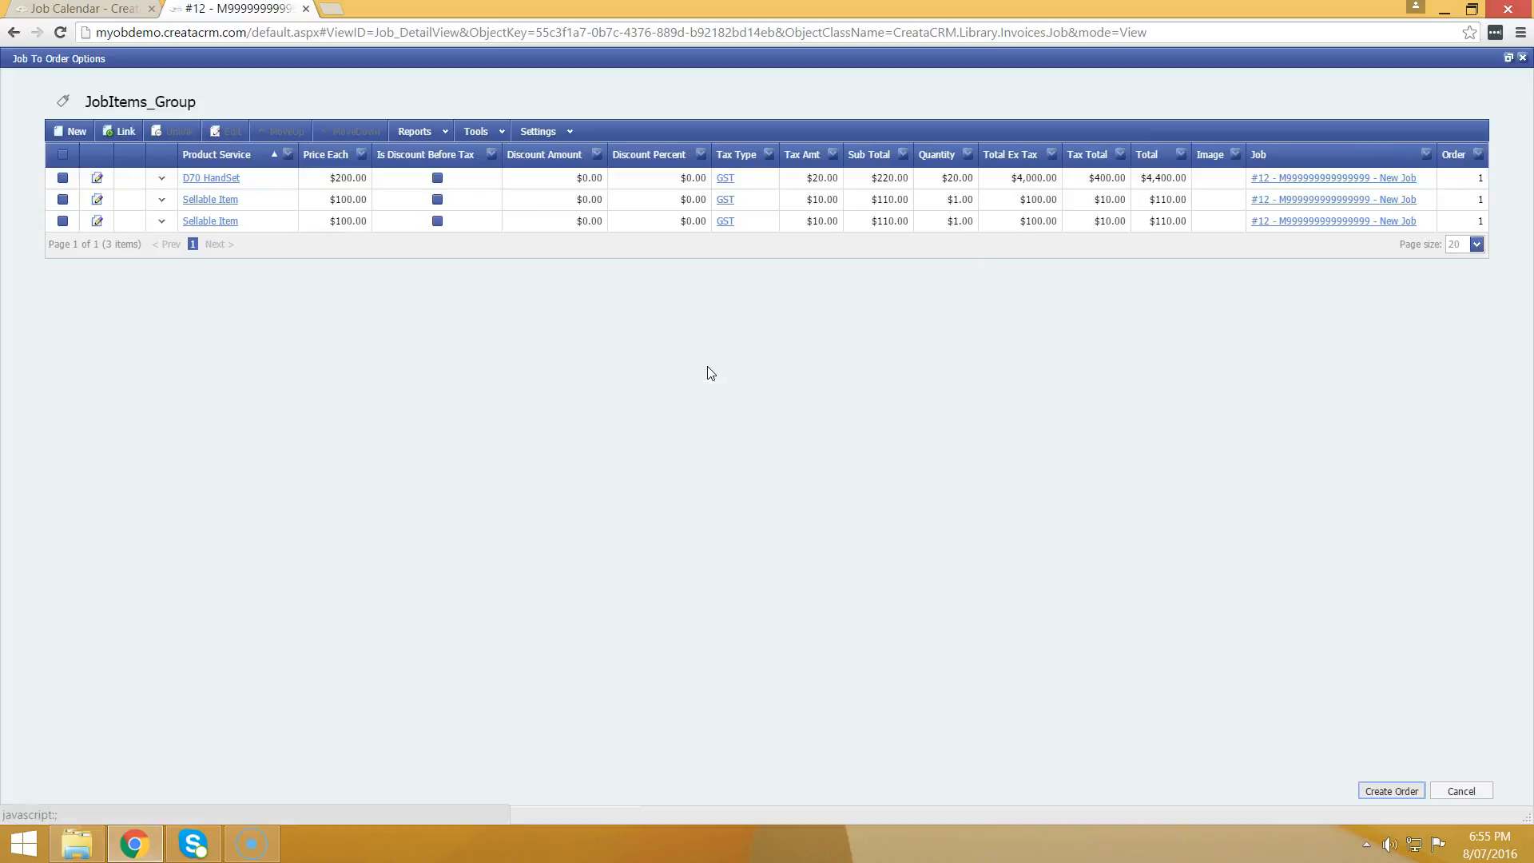
click(63, 177)
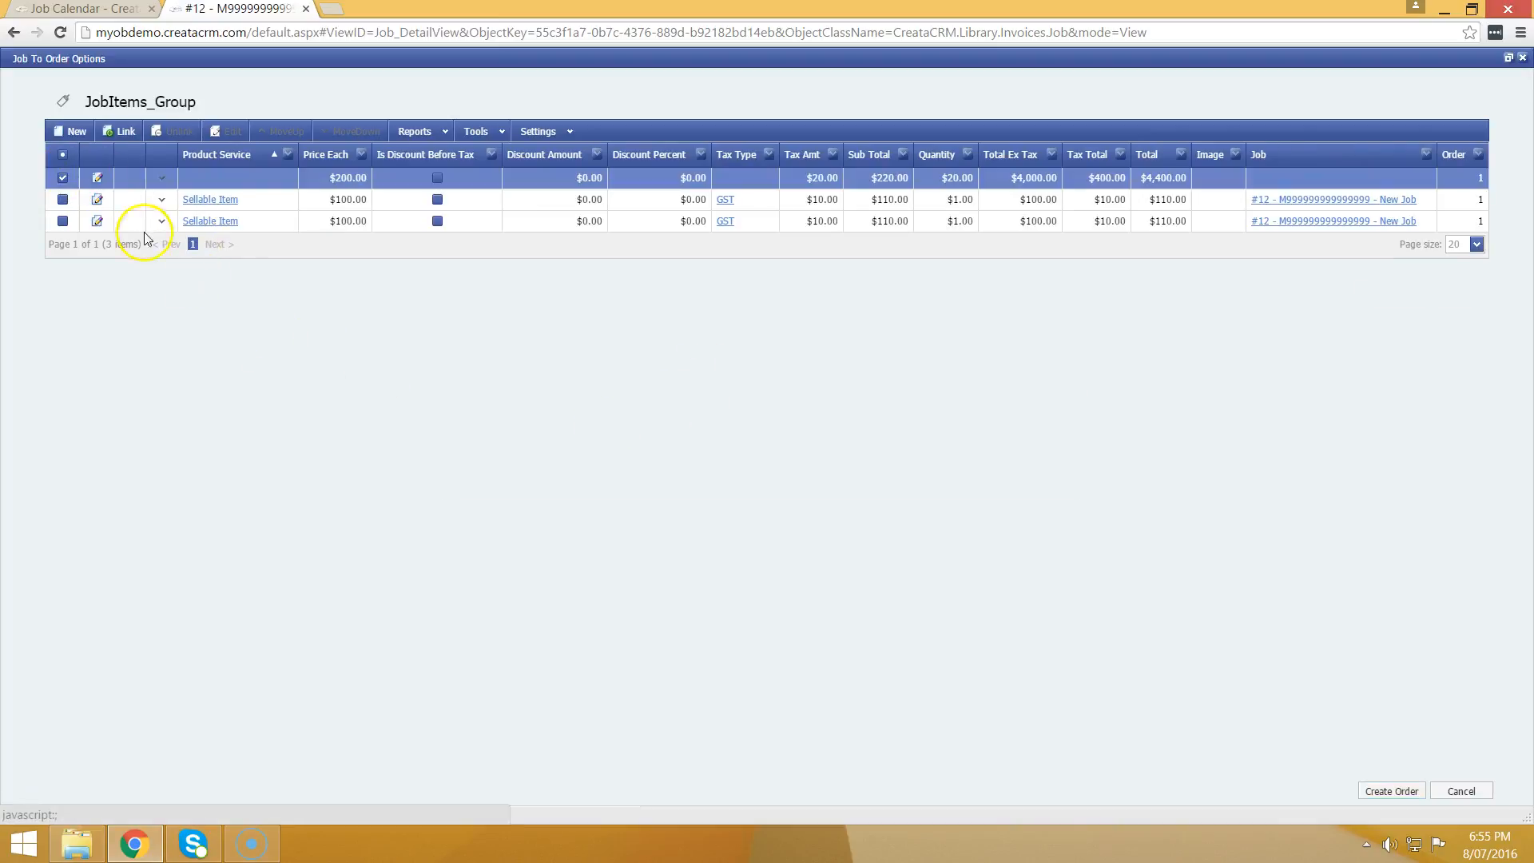
click(1373, 791)
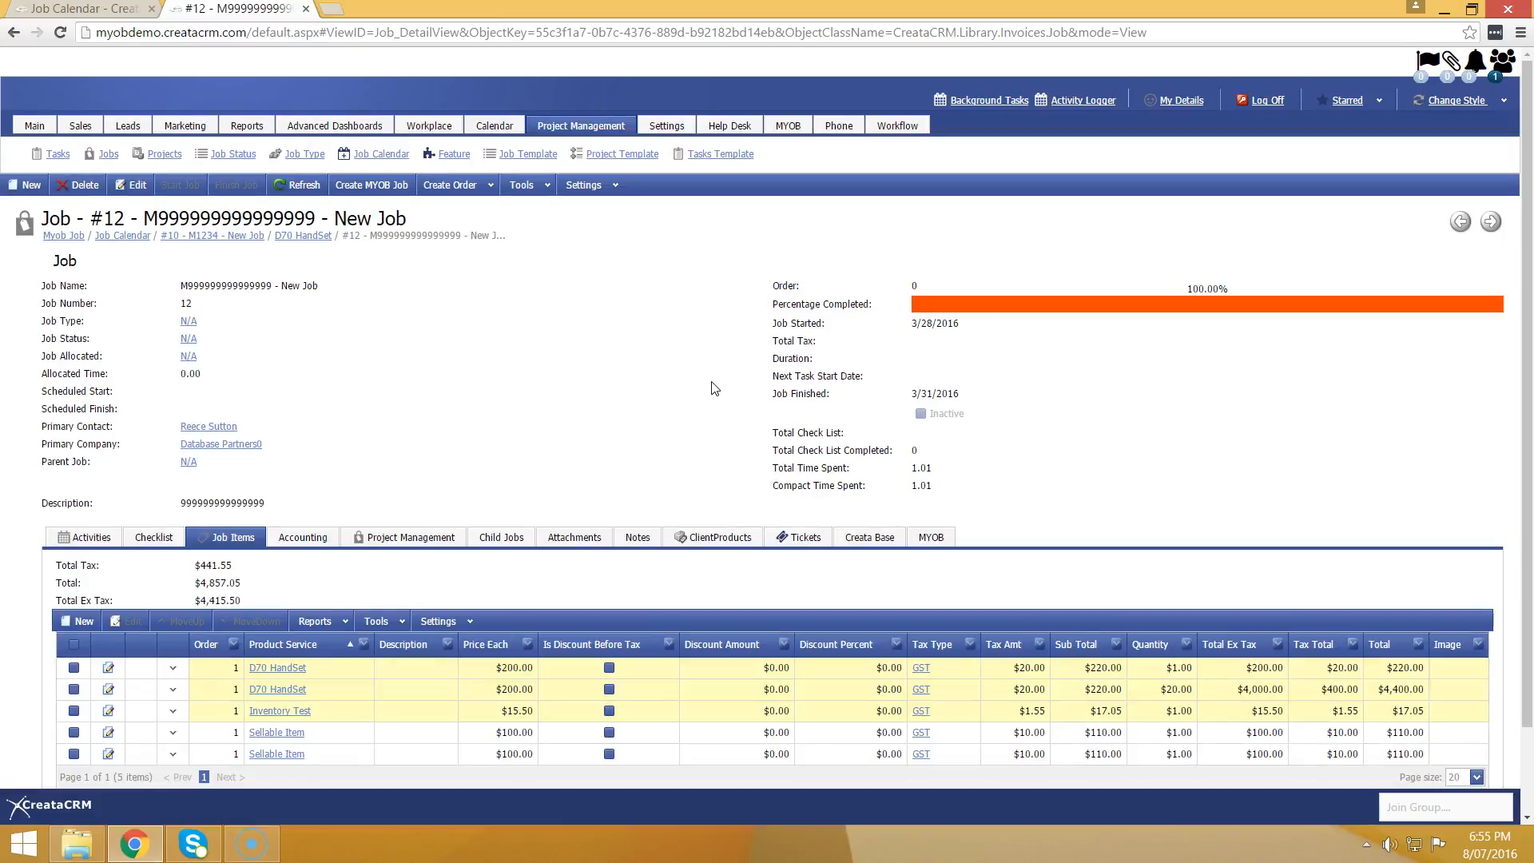
Check job #12's job item totals and its MYOB purchase order lines for the new order.
scroll(668, 455, down, 1)
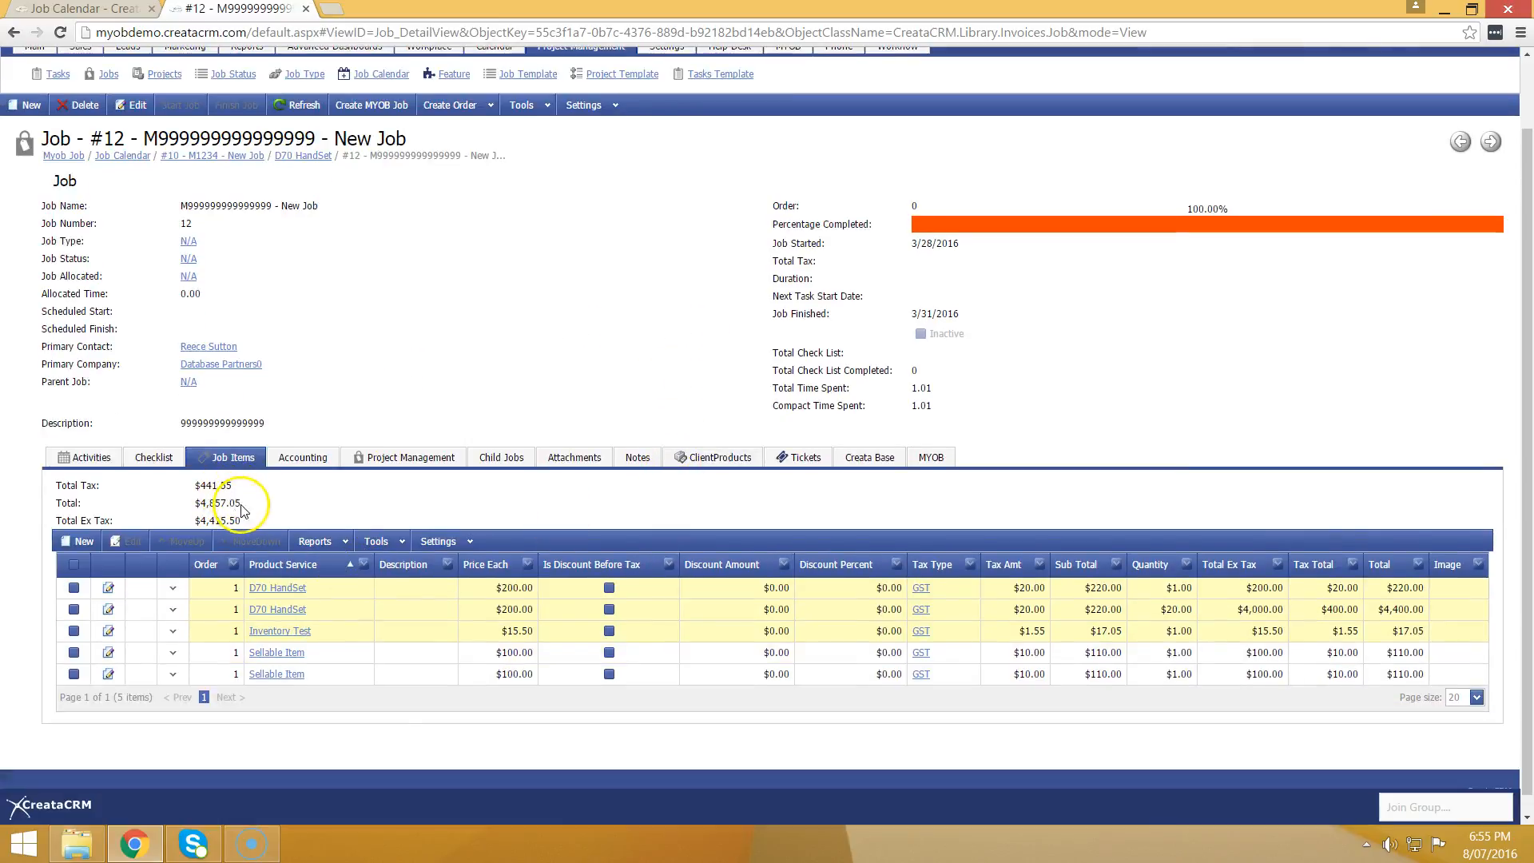
drag(253, 519, 192, 507)
click(323, 391)
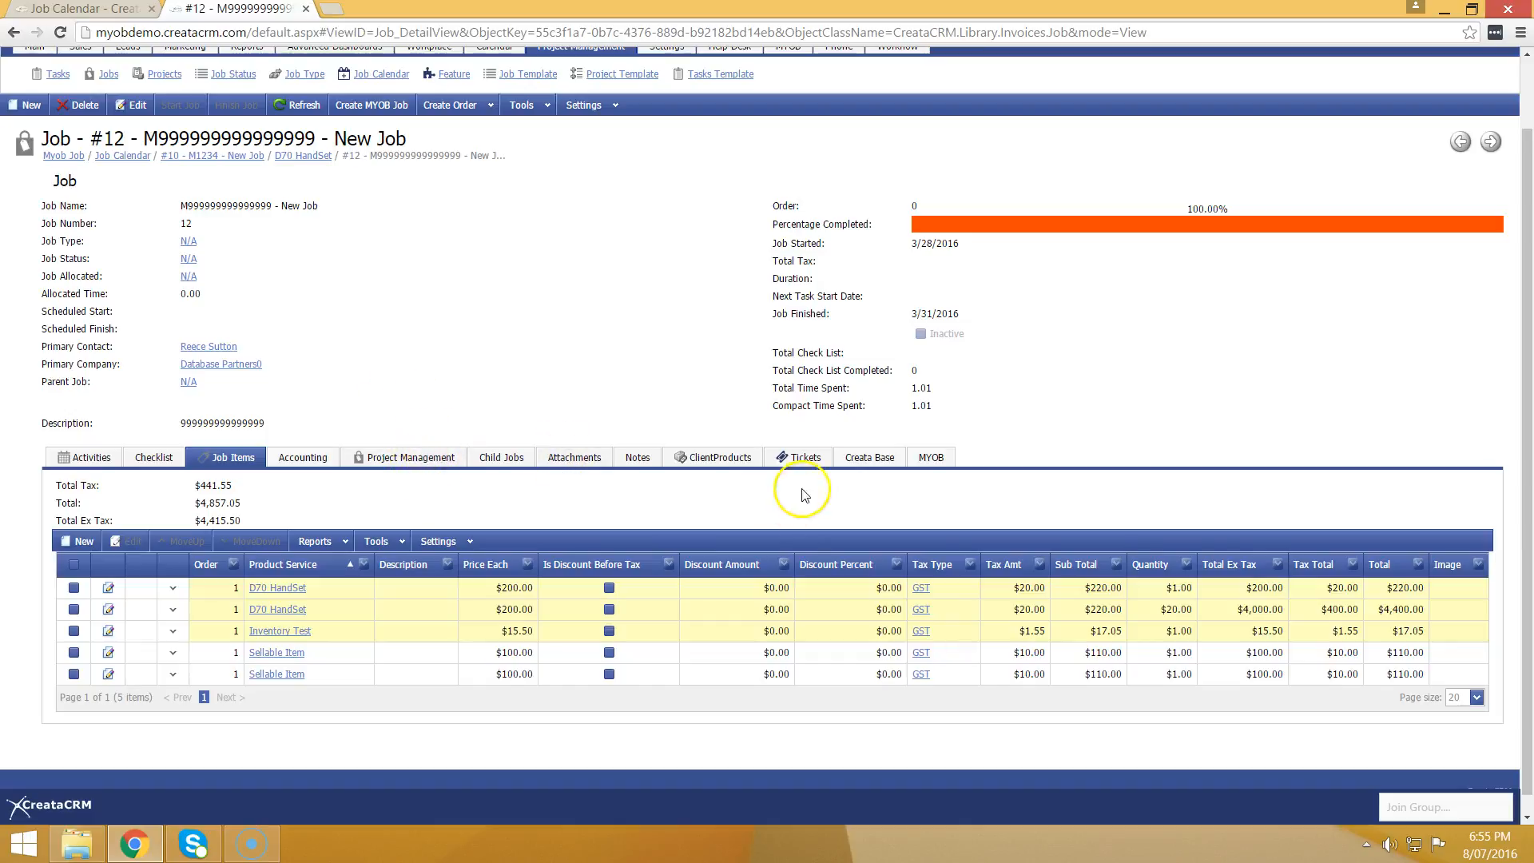
click(931, 457)
scroll(542, 368, down, 1)
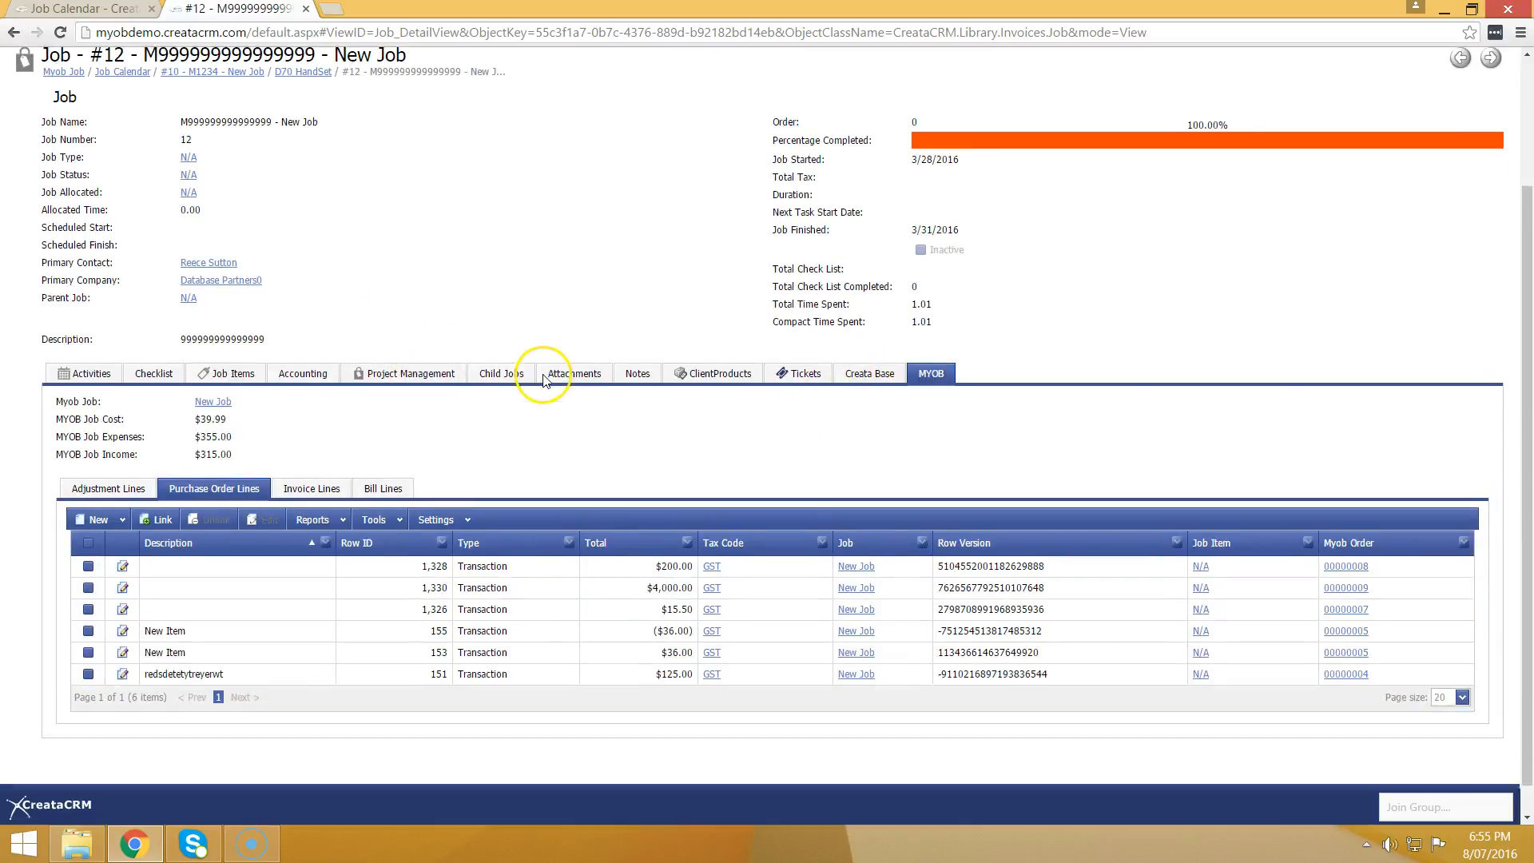
scroll(544, 380, up, 2)
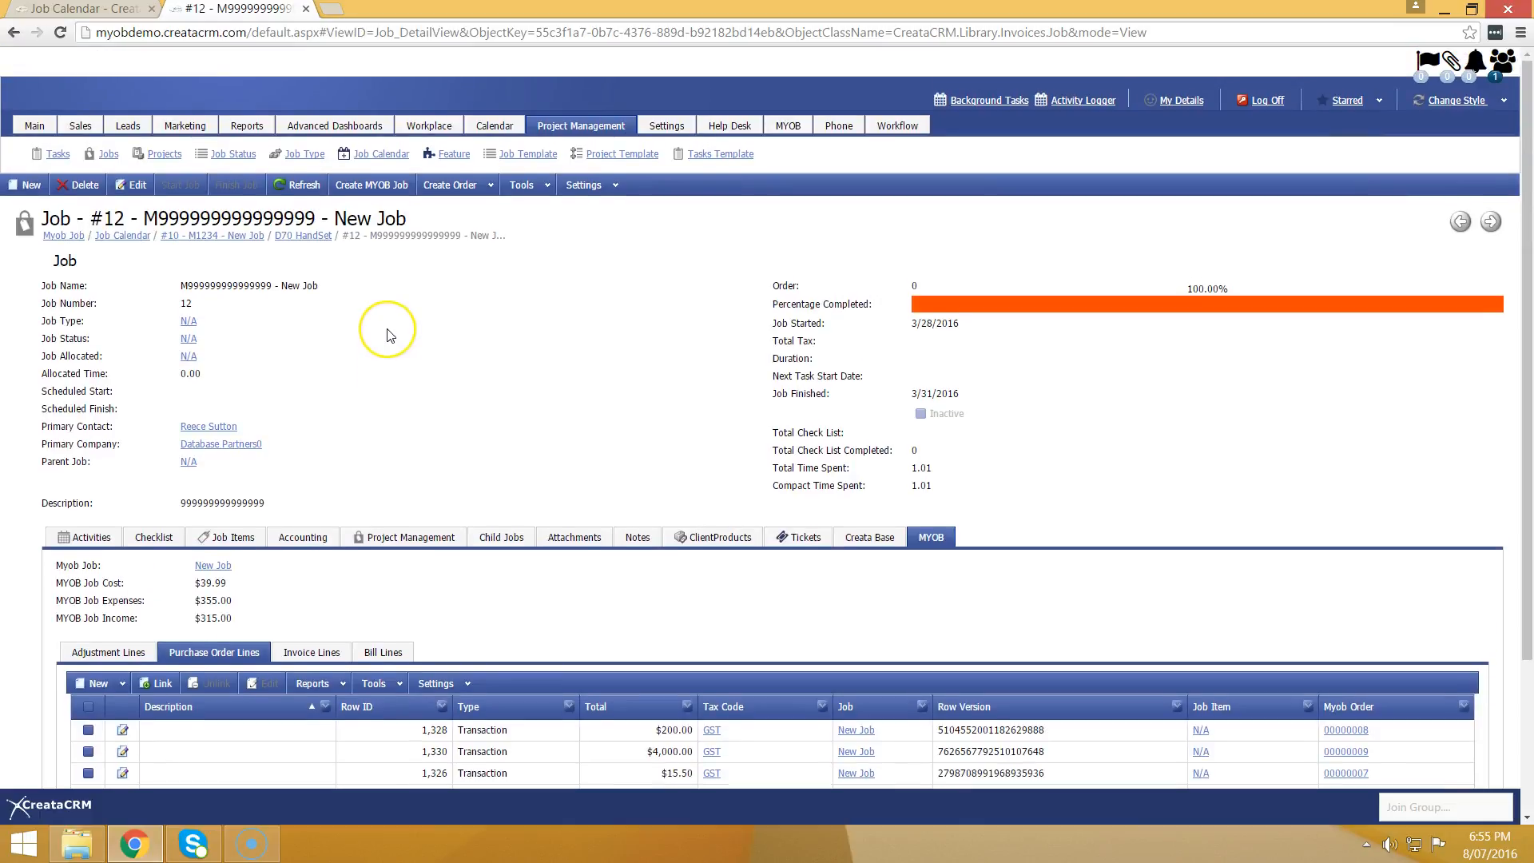